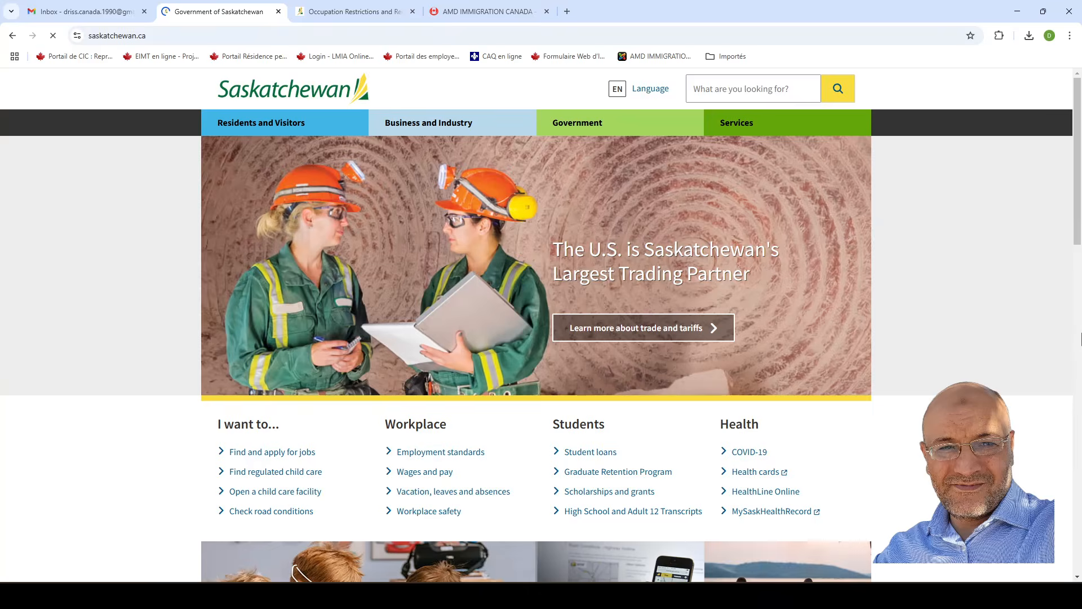
# From the saskatchewan.ca footer, go to Immigrating and Moving to Saskatchewan and browse its Live in Saskatchewan options.
pyautogui.scroll(-10, 1081, 339)
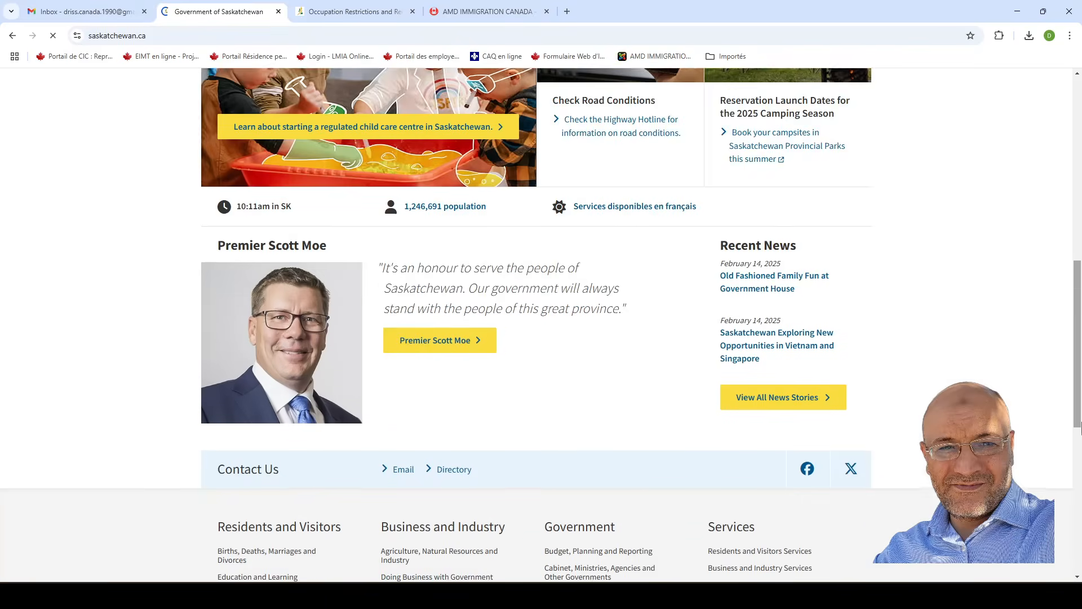
pyautogui.scroll(-7, 1081, 428)
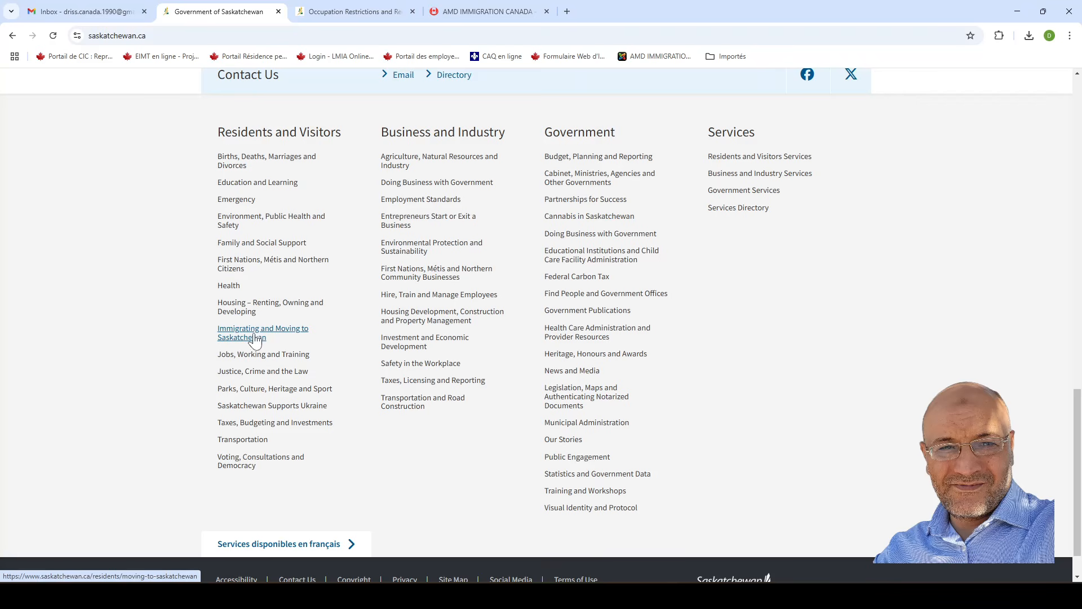
pyautogui.click(256, 336)
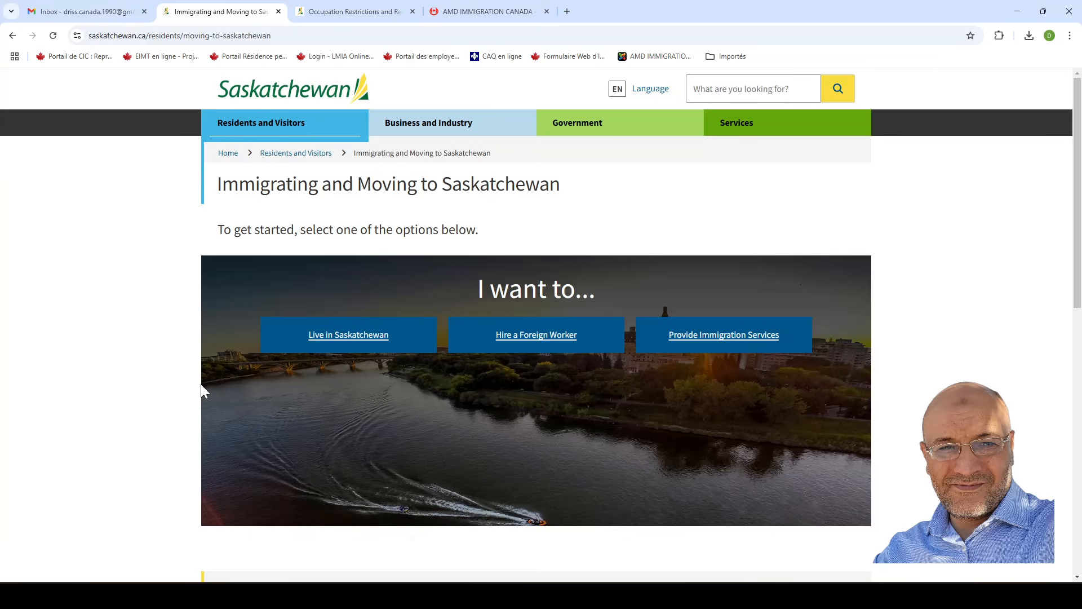
pyautogui.scroll(-1, 225, 386)
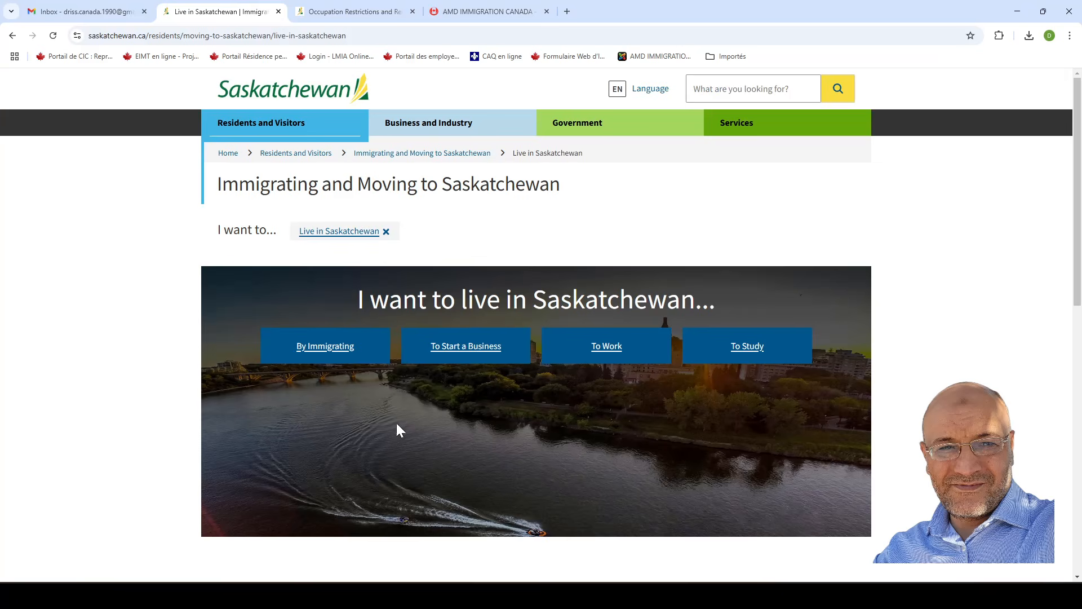
pyautogui.scroll(-1, 295, 414)
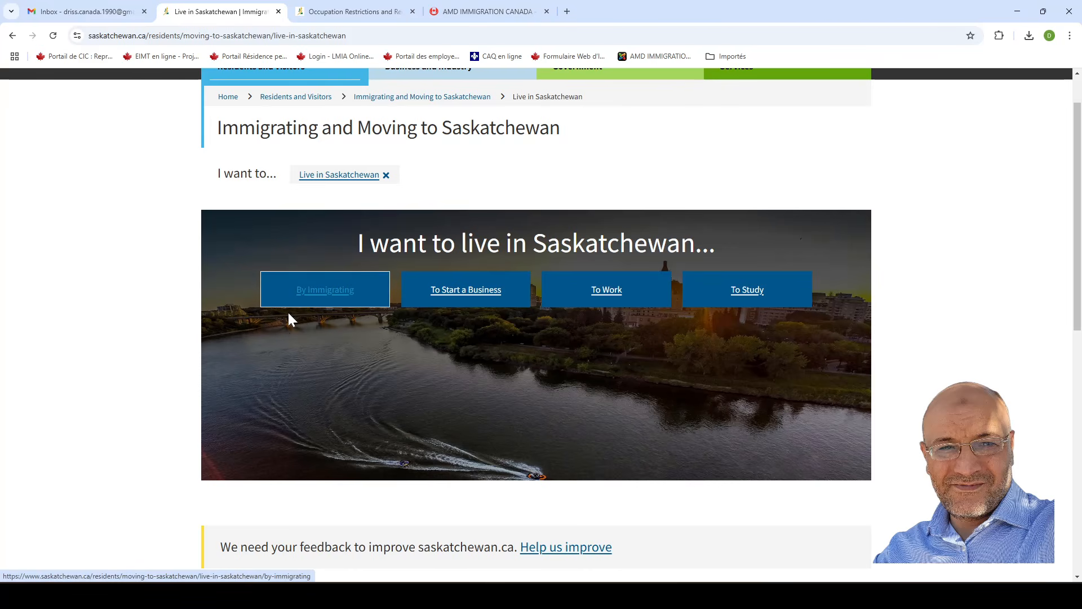
# Go to By Immigrating and browse resource cards such as SINP and International Recruitment.
pyautogui.click(315, 297)
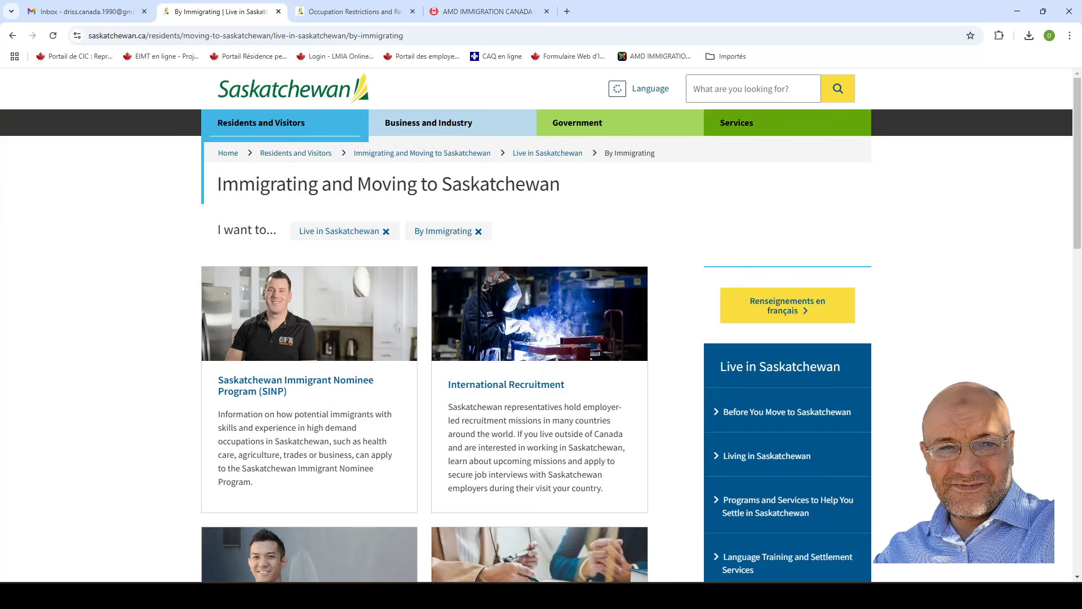
pyautogui.scroll(-1, 422, 427)
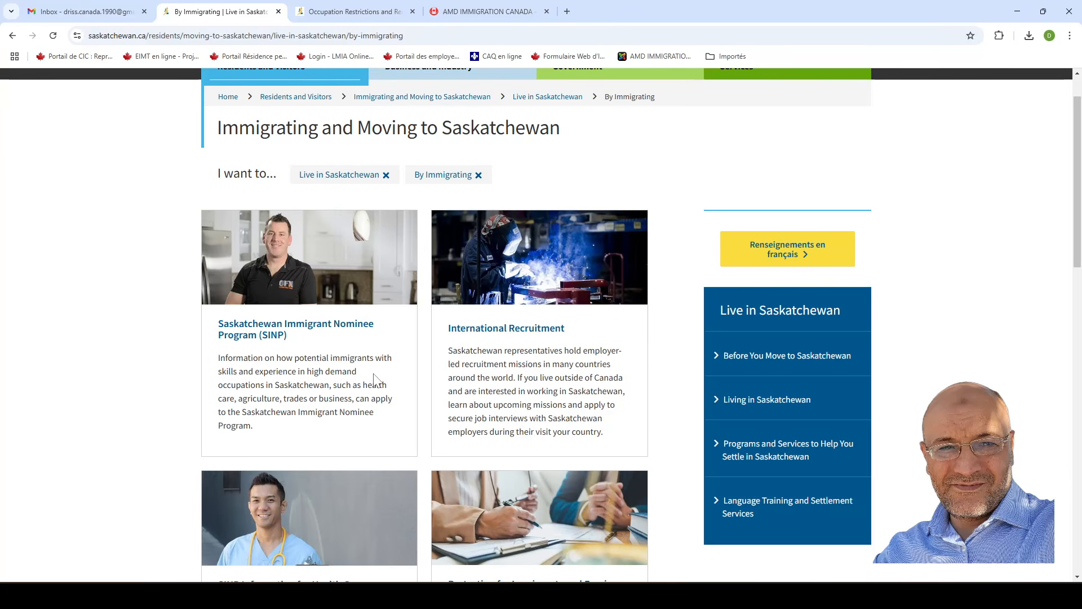
pyautogui.scroll(-1, 403, 375)
pyautogui.scroll(-7, 405, 379)
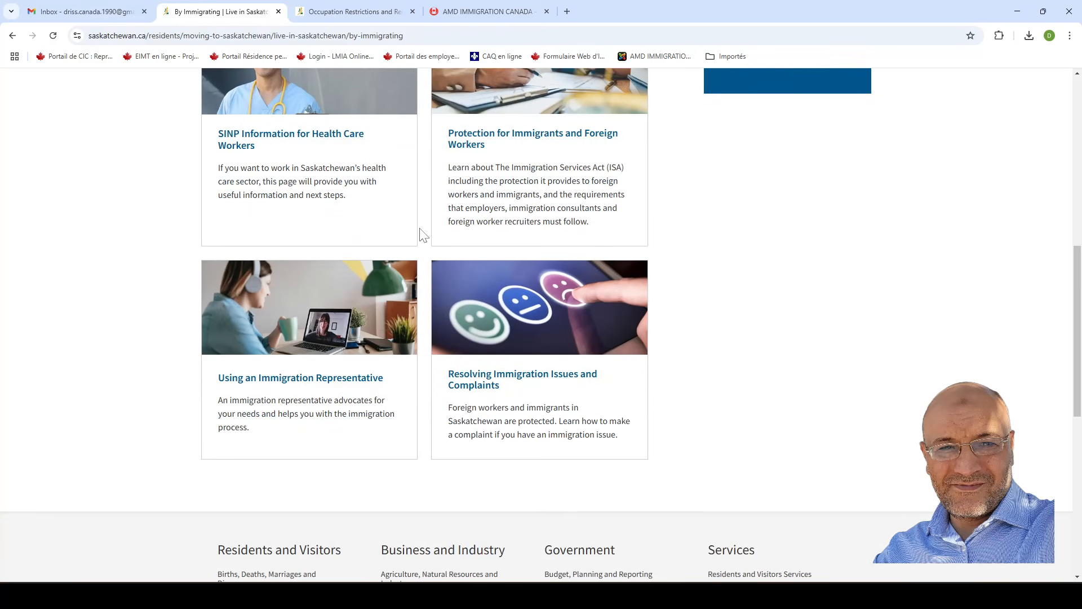
pyautogui.scroll(8, 425, 252)
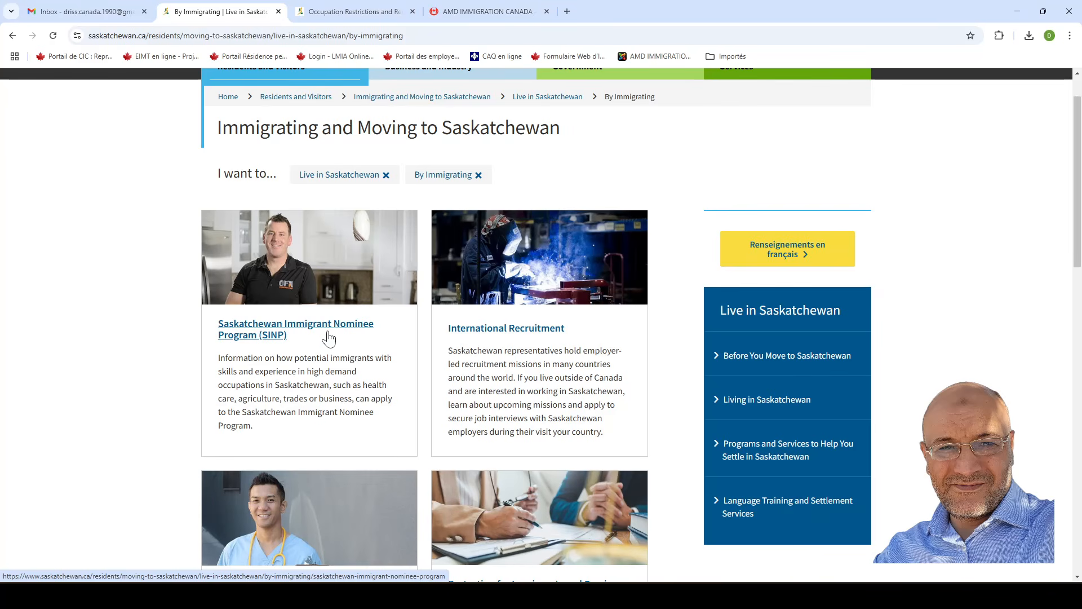
# Go to the SINP card and review the Benefits, Program Categories and OASIS sections.
pyautogui.click(270, 333)
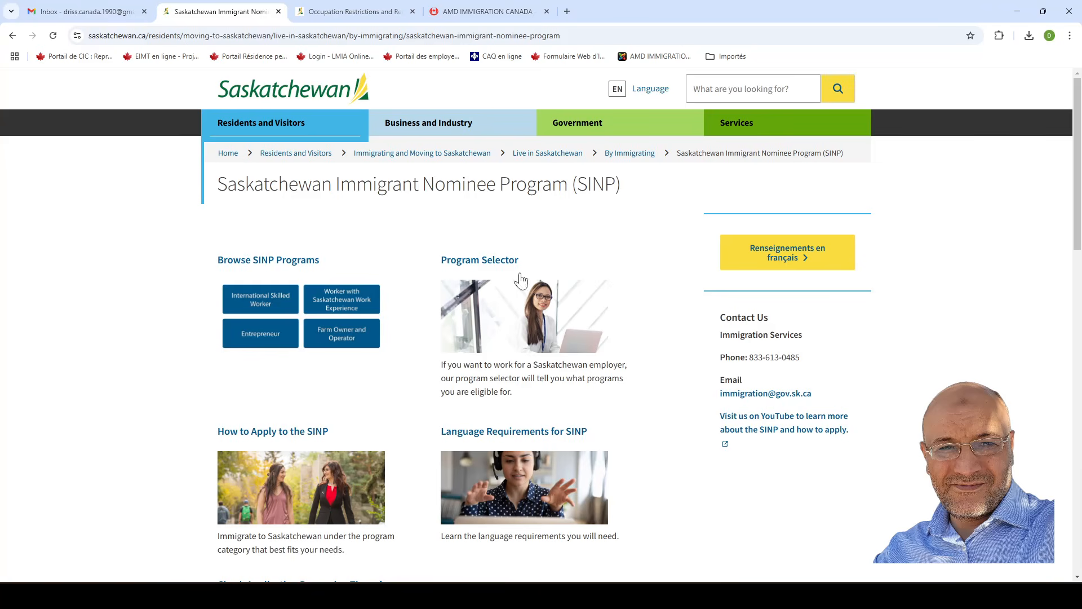
pyautogui.scroll(-2, 382, 389)
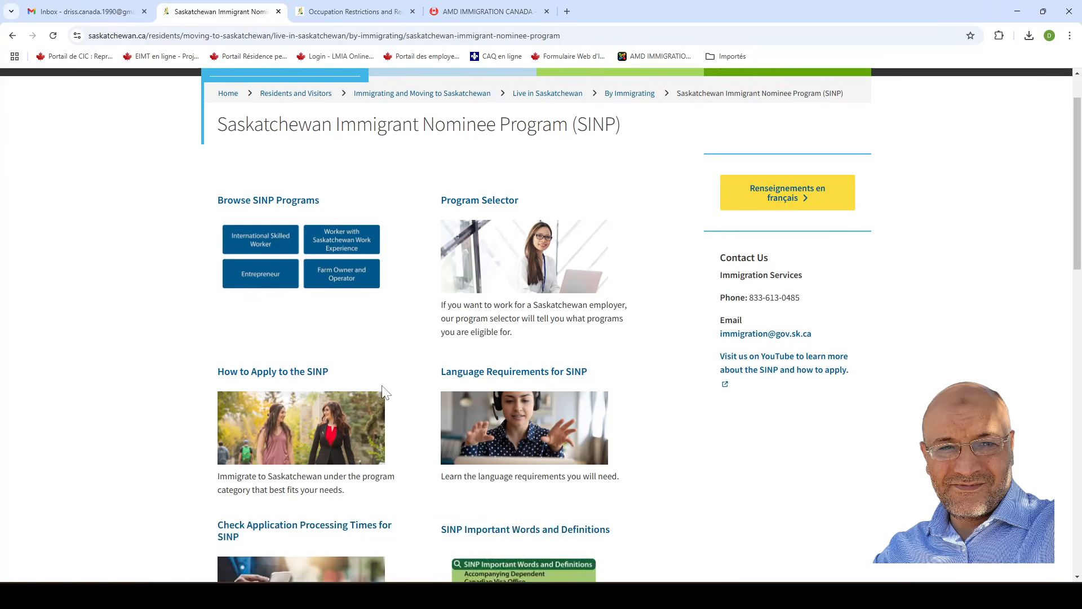
pyautogui.scroll(-1, 382, 391)
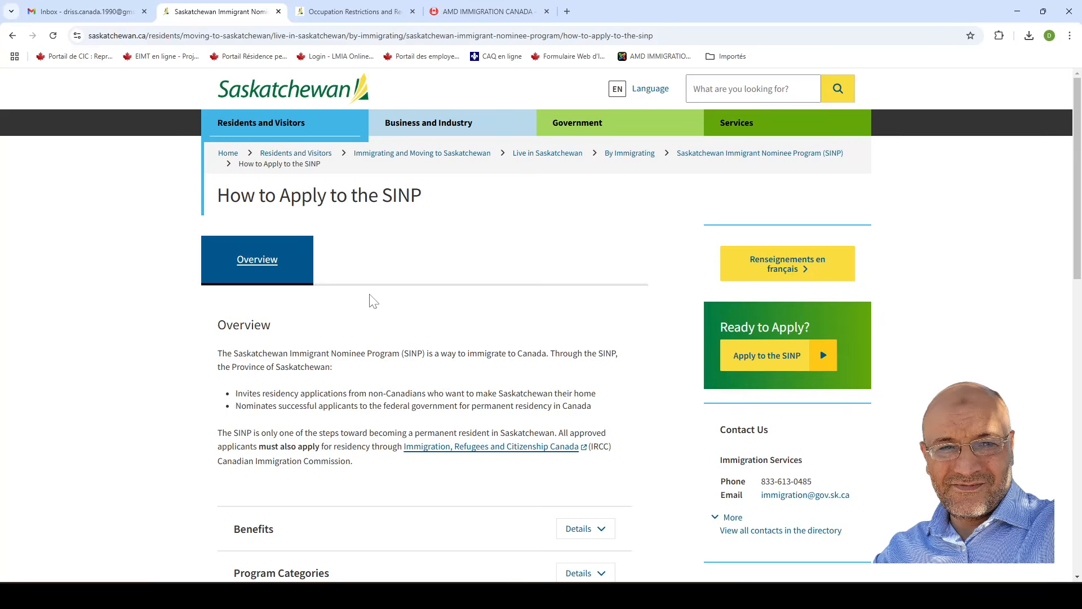
pyautogui.scroll(-2, 372, 301)
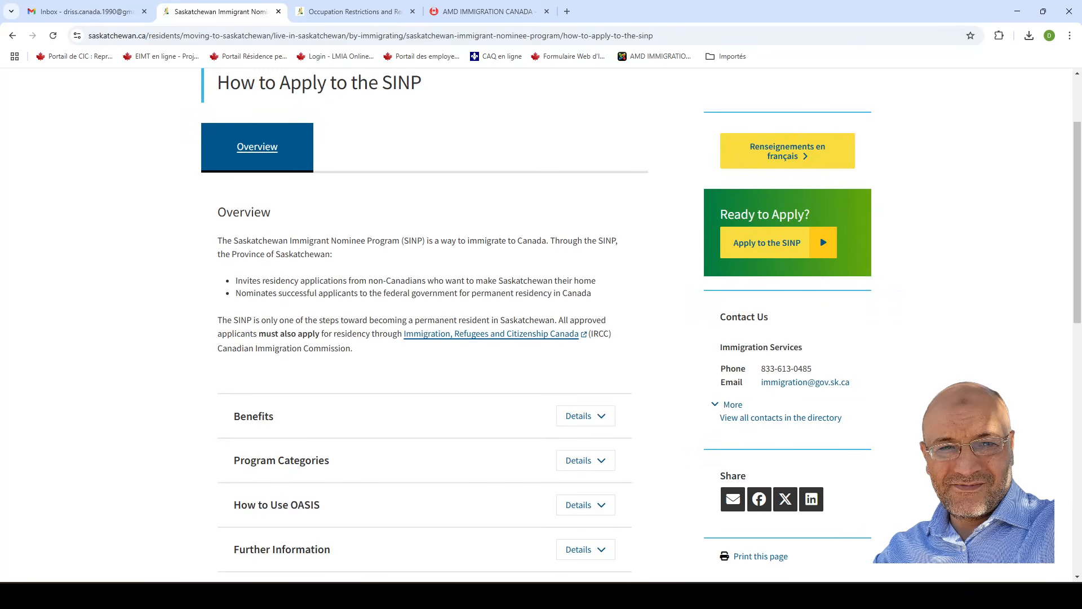
pyautogui.scroll(-1, 334, 338)
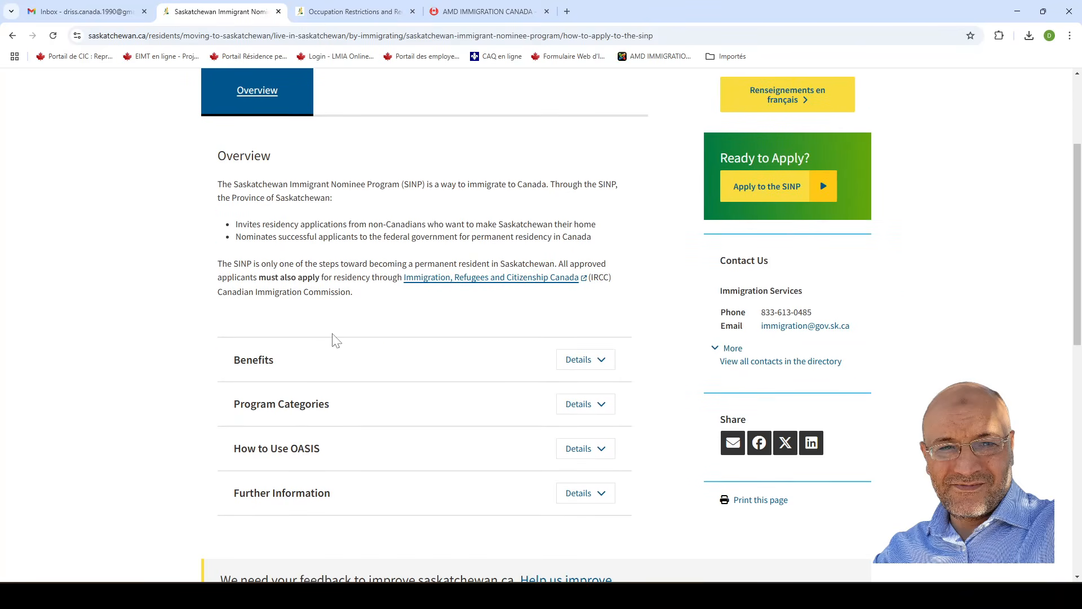
pyautogui.scroll(-2, 432, 388)
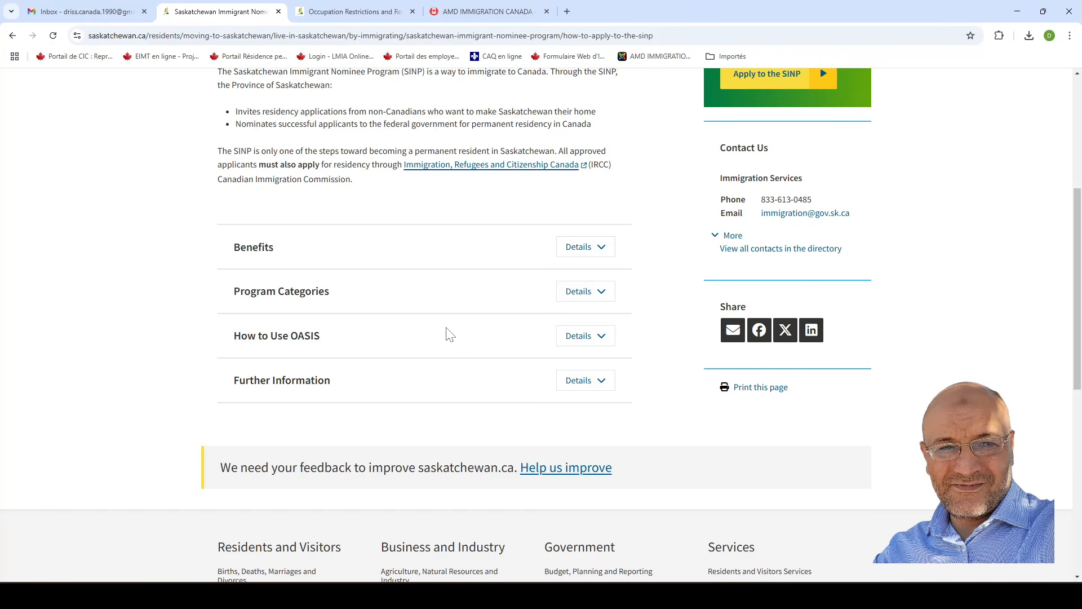
pyautogui.scroll(-3, 454, 332)
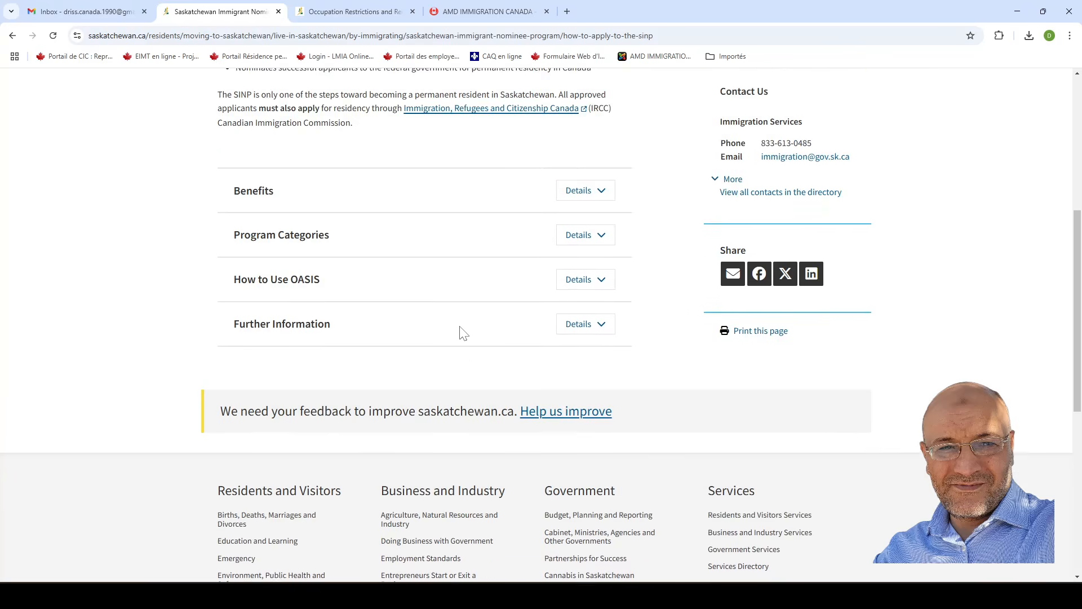
pyautogui.scroll(7, 437, 320)
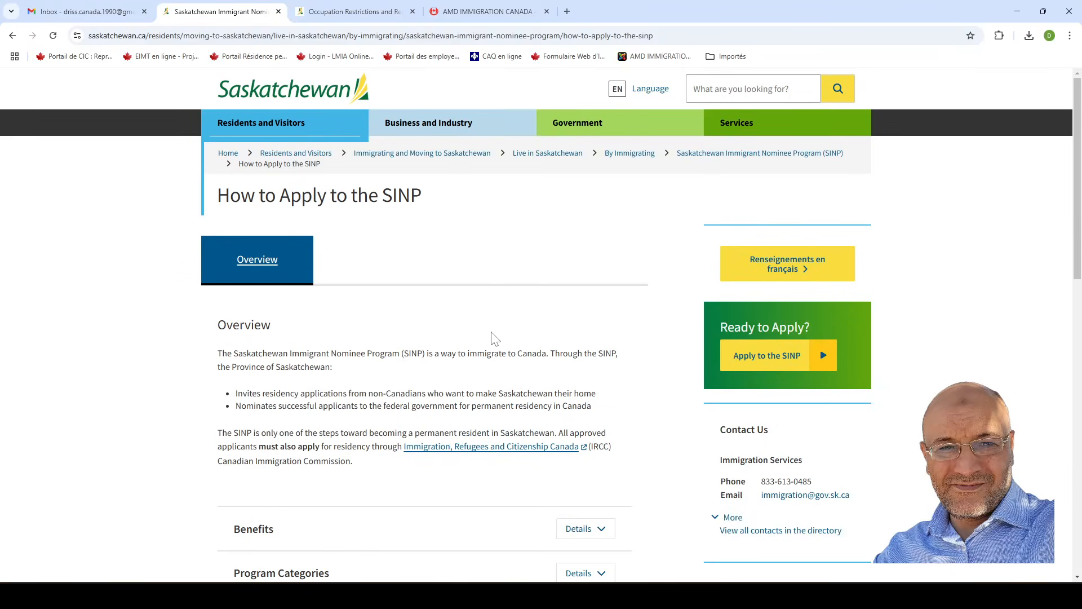
pyautogui.scroll(-1, 516, 339)
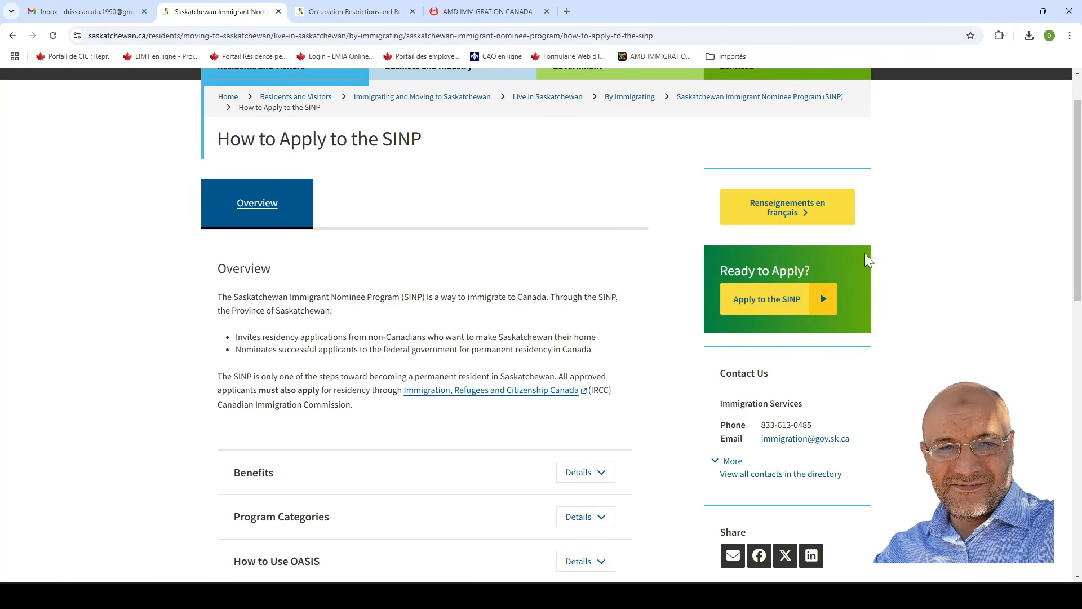
# Go to the SINP Online login page via the 'Apply to the SINP' button.
pyautogui.click(773, 305)
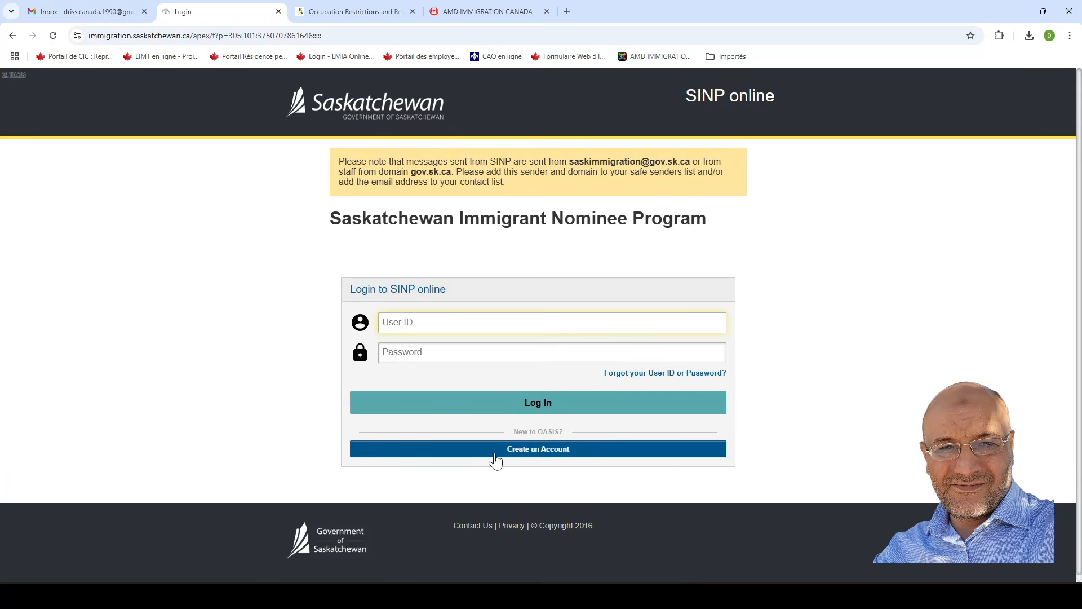
# Start a new account with the 'SINP Applicant or Expression of Interest Candidate' registration type.
pyautogui.click(532, 457)
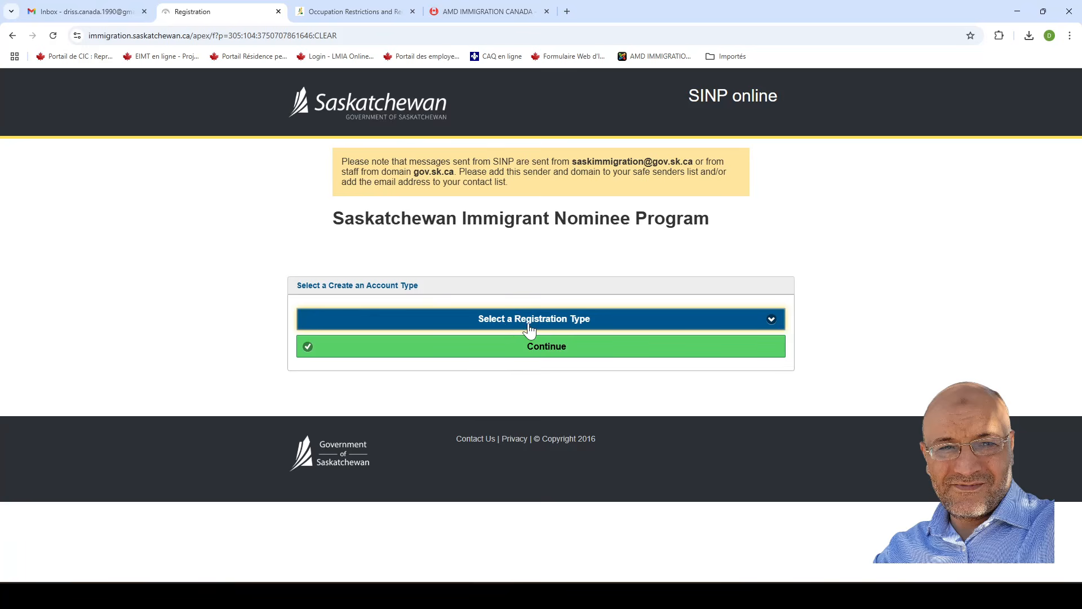
pyautogui.click(561, 326)
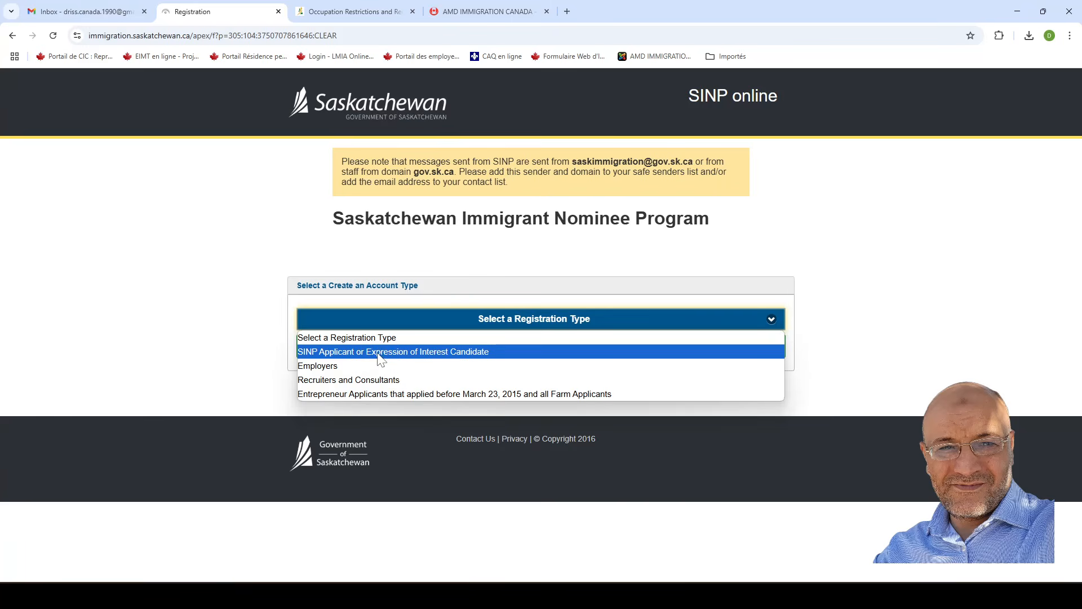
pyautogui.click(377, 355)
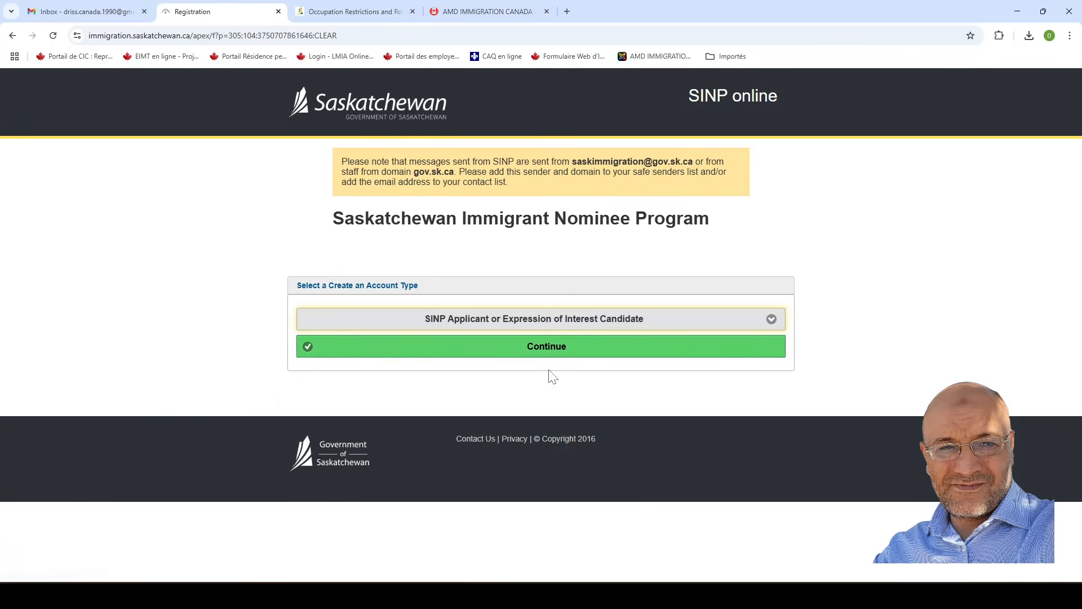
pyautogui.click(538, 353)
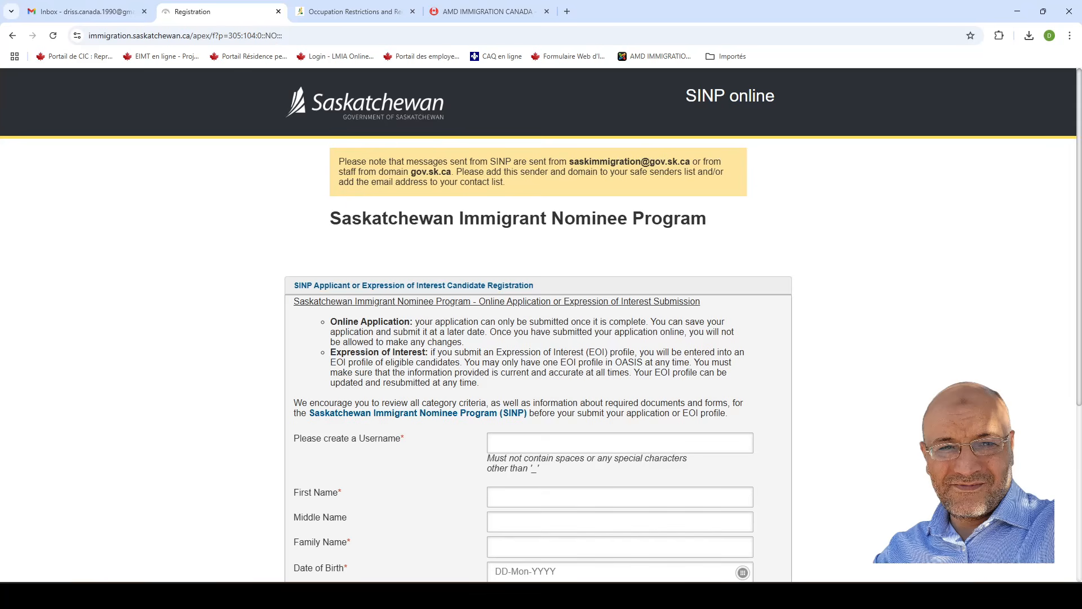
pyautogui.scroll(-1, 784, 377)
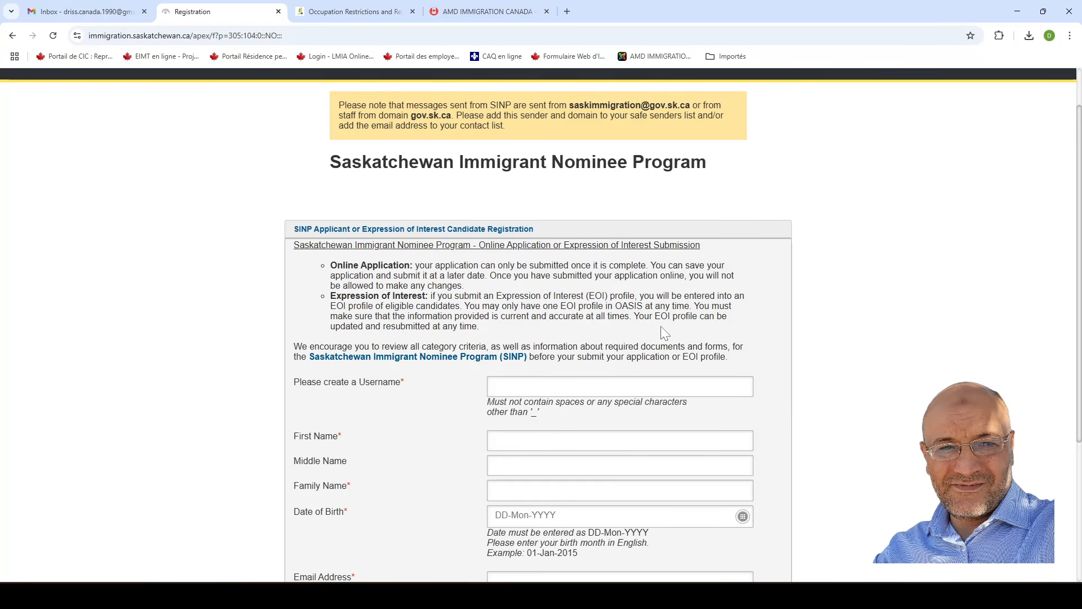
pyautogui.scroll(-1, 428, 508)
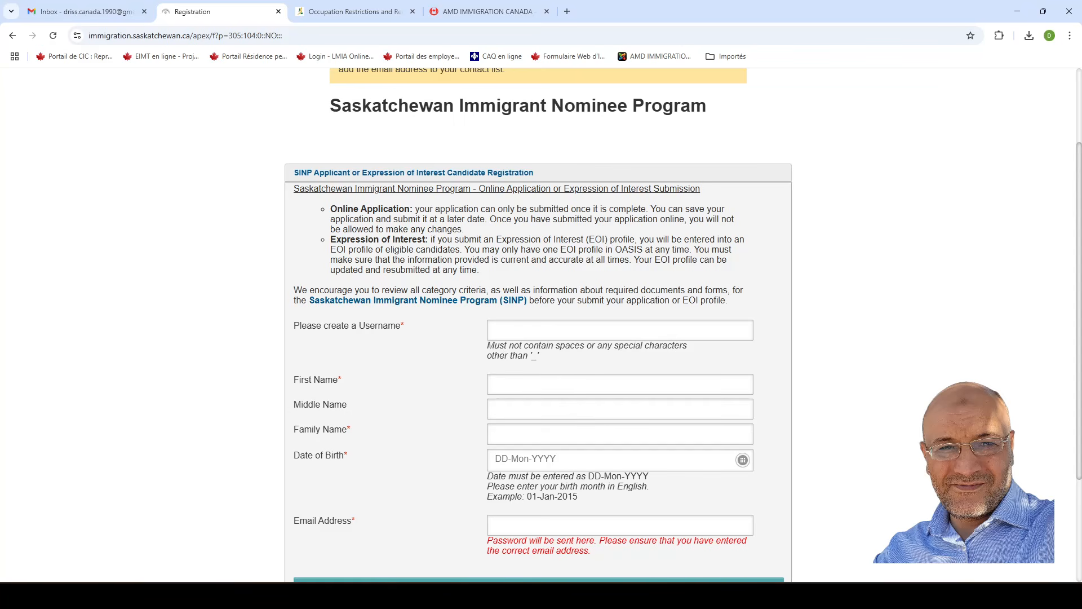
pyautogui.click(536, 331)
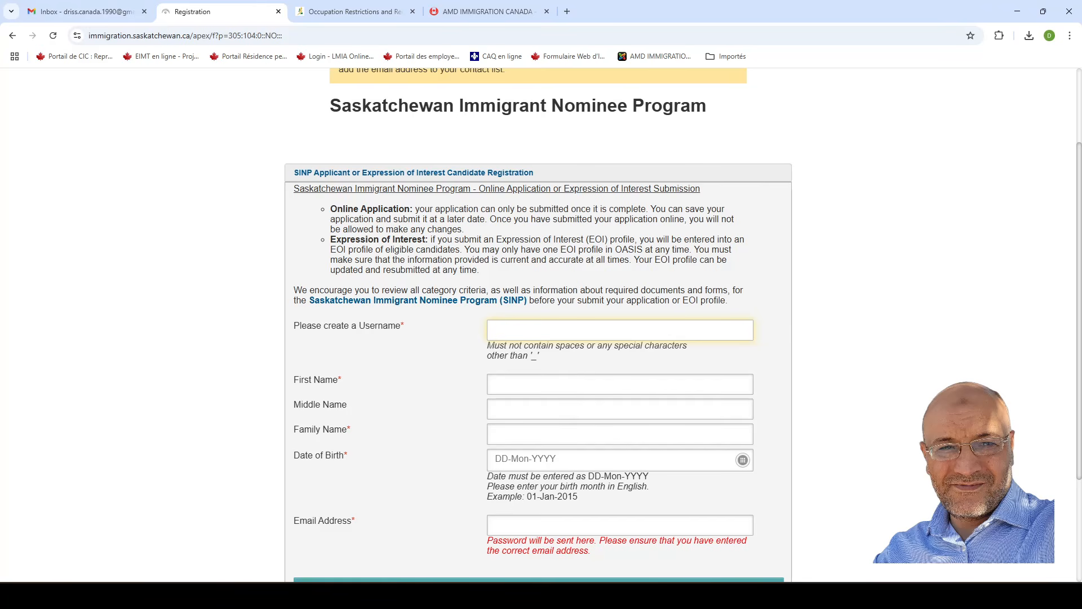
# Fill in the chosen username, the applicant's first name and family name, leaving middle name blank.
pyautogui.press('Tab')
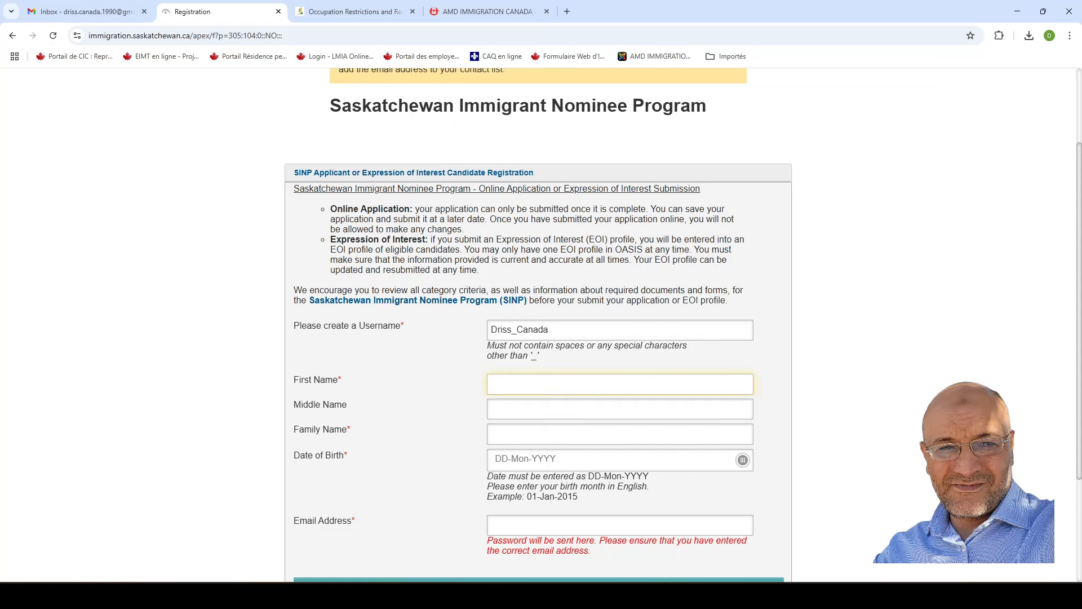
pyautogui.click(530, 410)
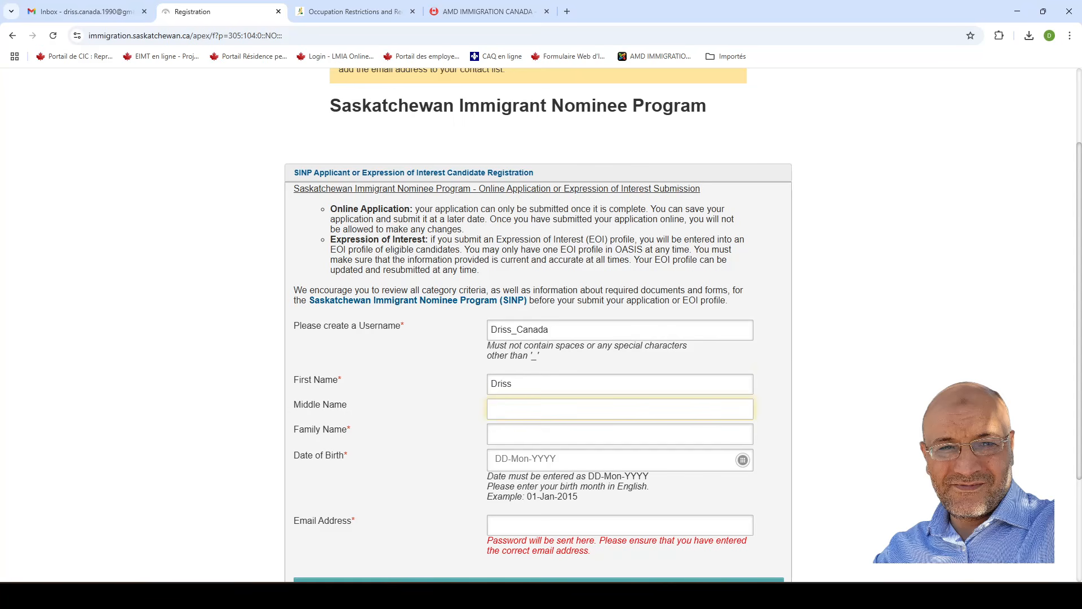
pyautogui.press('Tab')
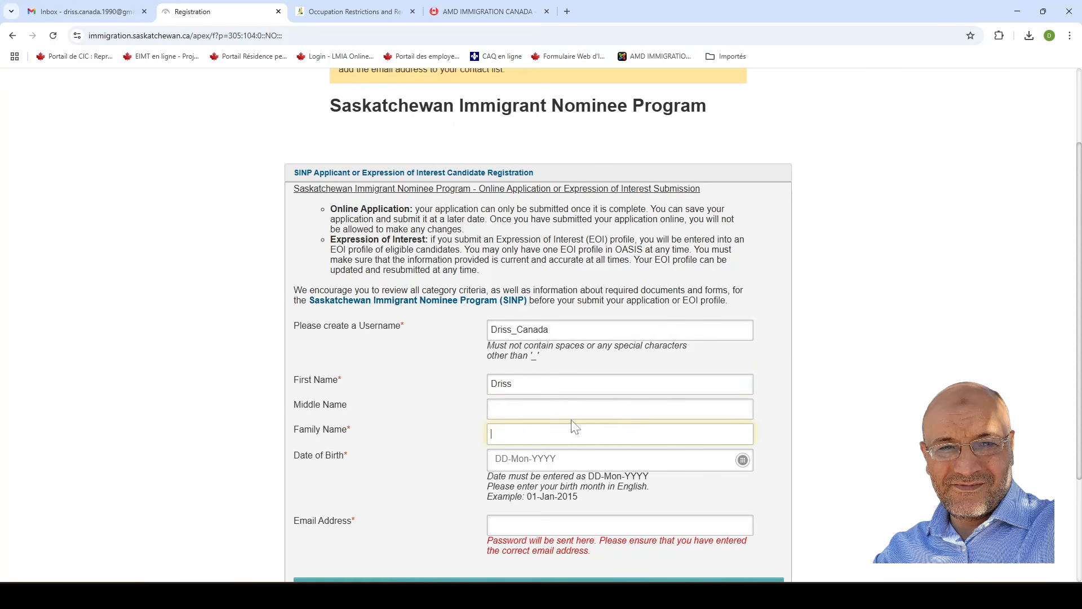
pyautogui.scroll(-1, 423, 435)
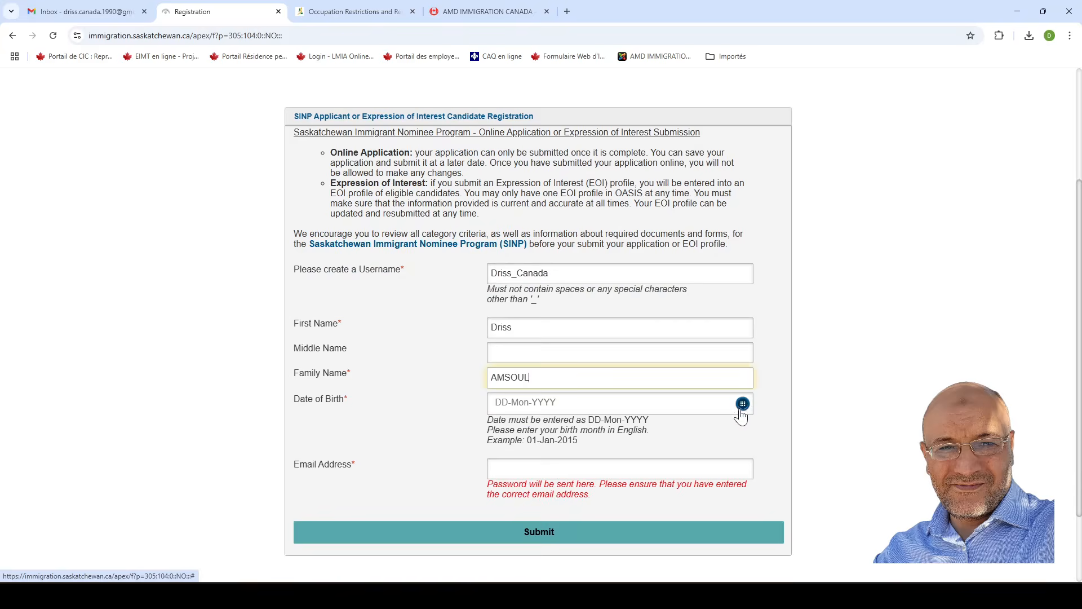
# Set the date of birth to 01-Jun-1990 from the calendar, then go to the Gmail inbox.
pyautogui.click(743, 404)
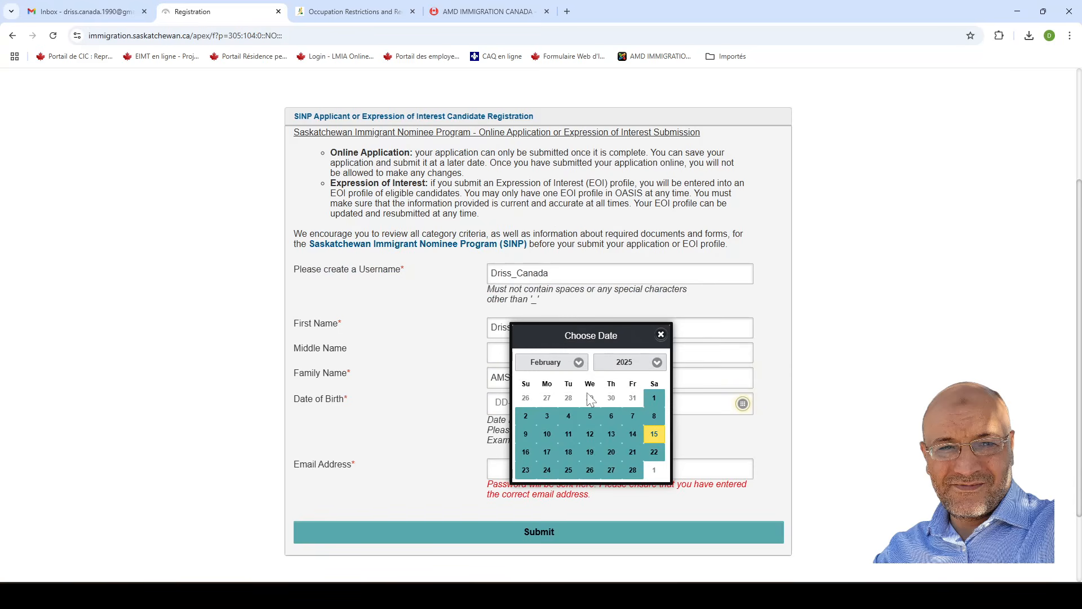
pyautogui.click(656, 363)
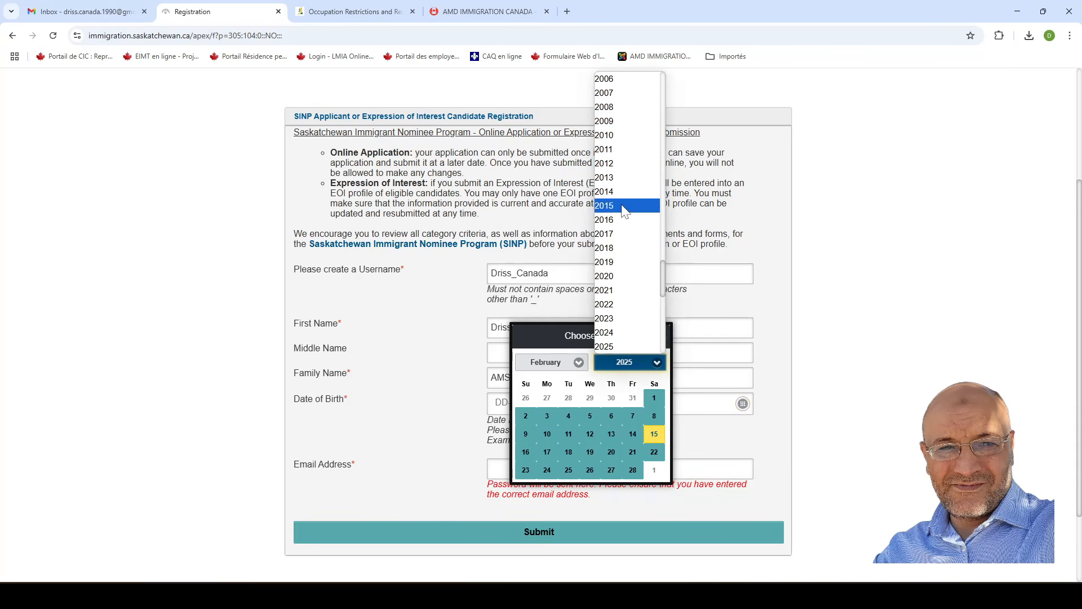
pyautogui.click(668, 272)
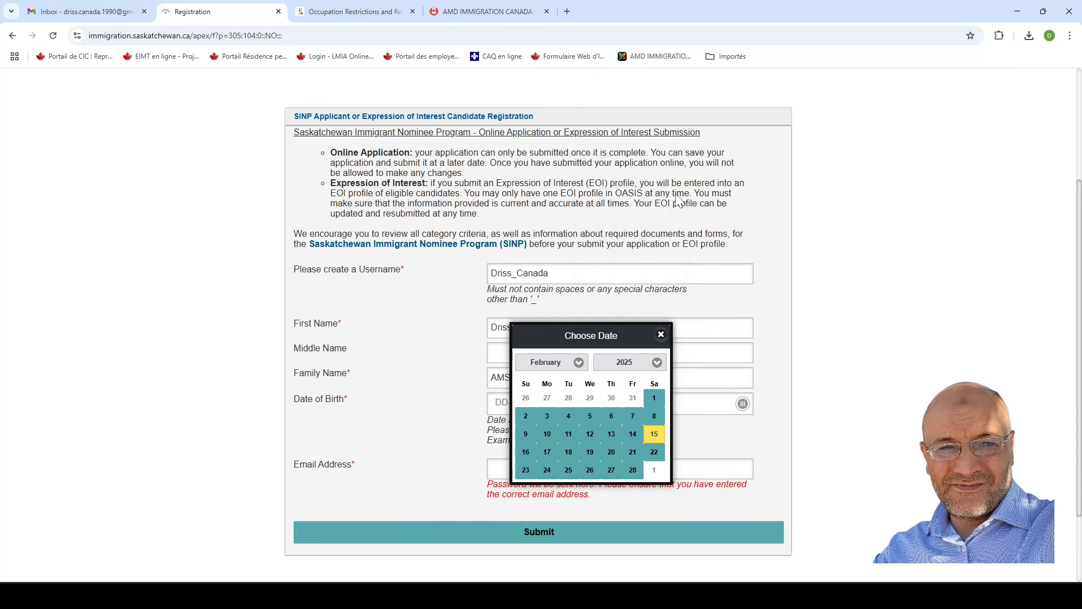
pyautogui.click(671, 286)
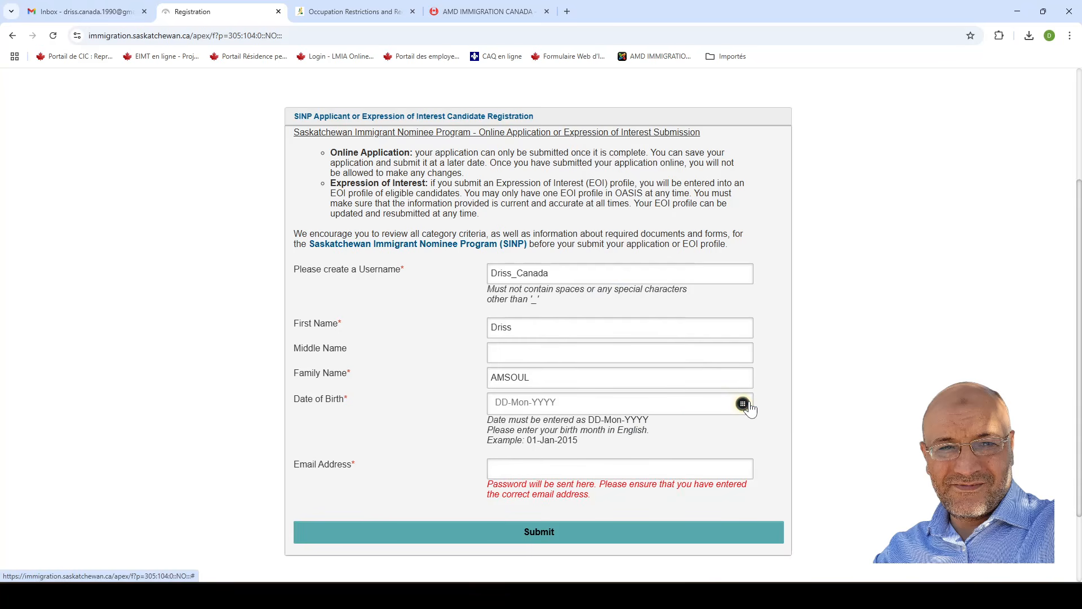
pyautogui.click(743, 404)
pyautogui.click(657, 364)
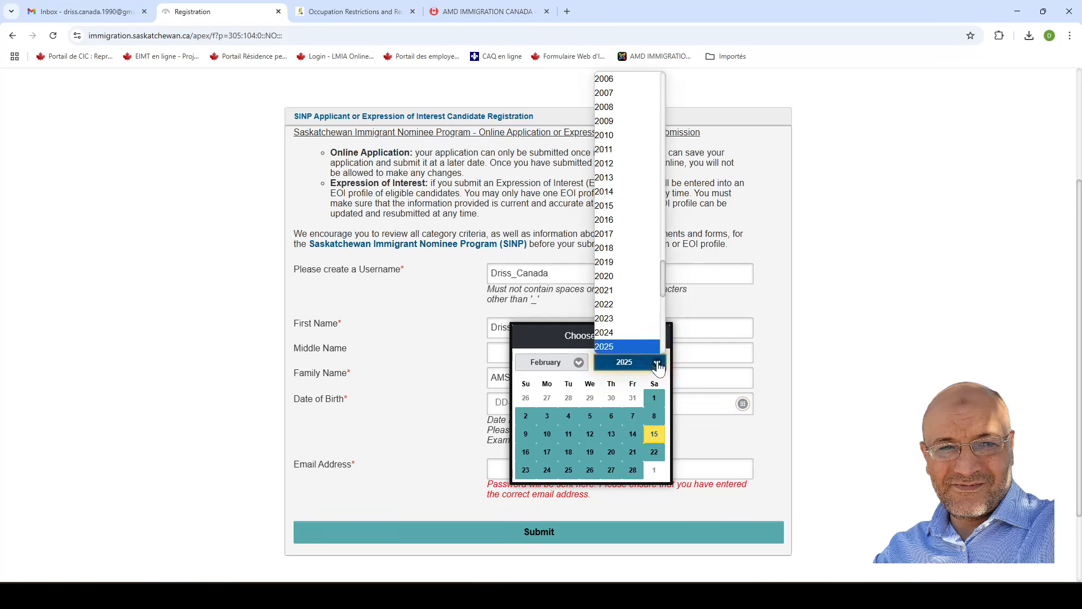
pyautogui.scroll(10, 634, 220)
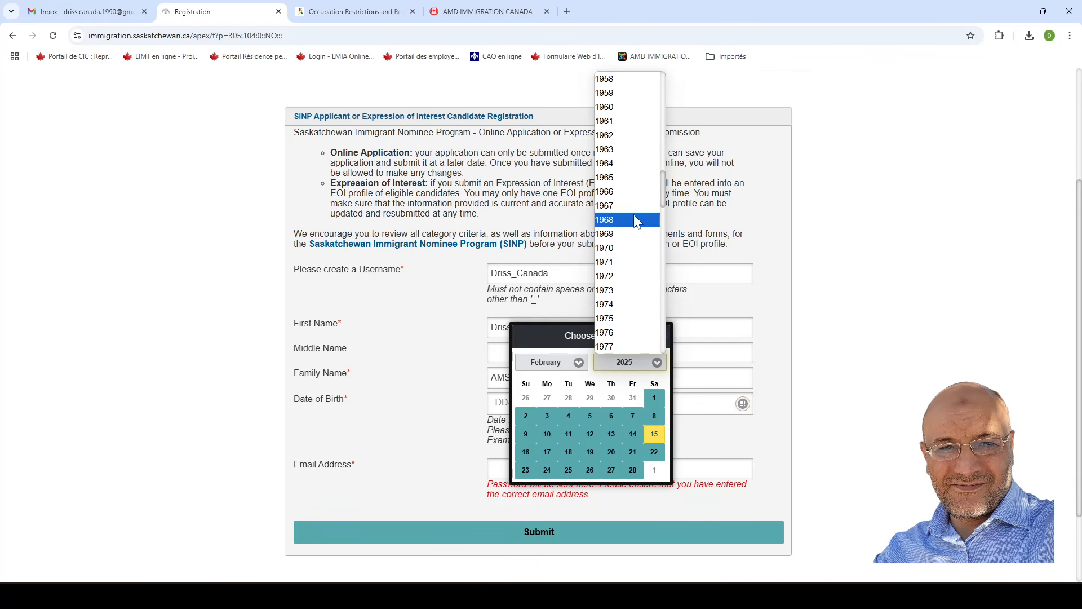
pyautogui.scroll(-8, 646, 275)
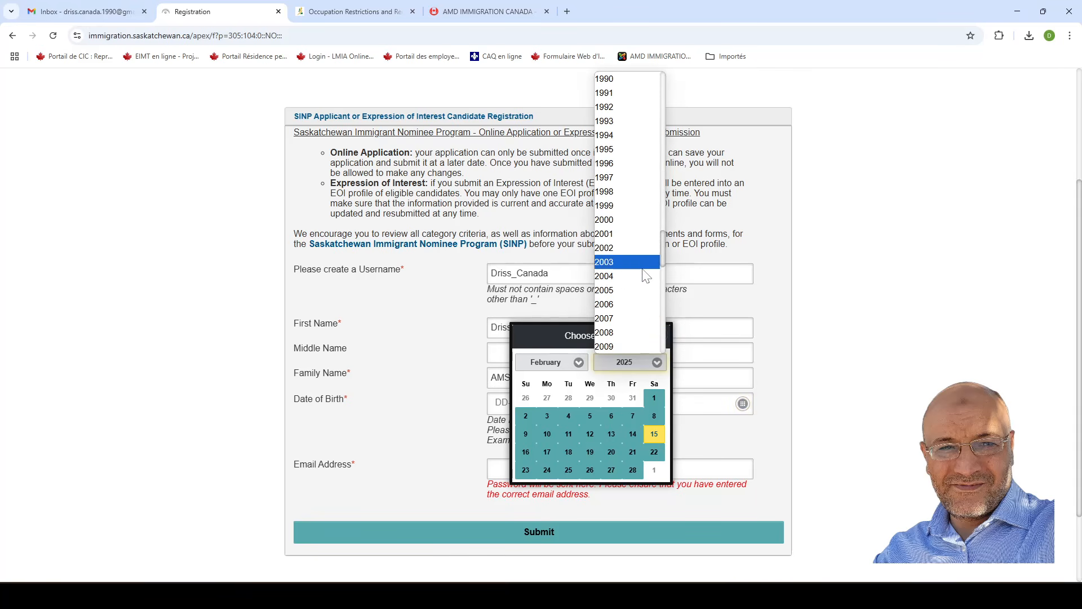
pyautogui.click(634, 85)
pyautogui.click(580, 366)
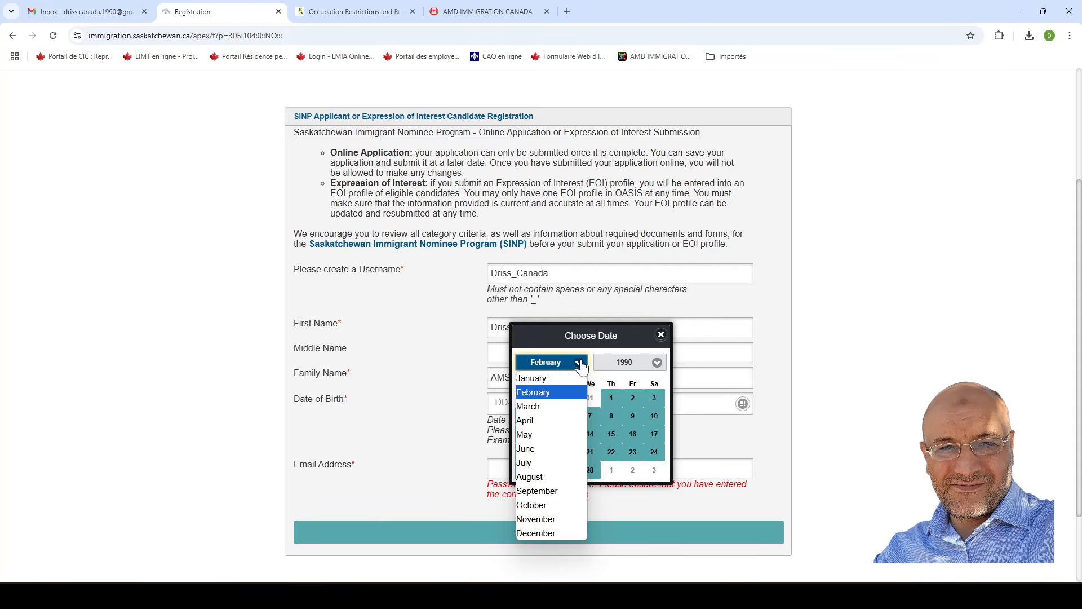
pyautogui.click(549, 449)
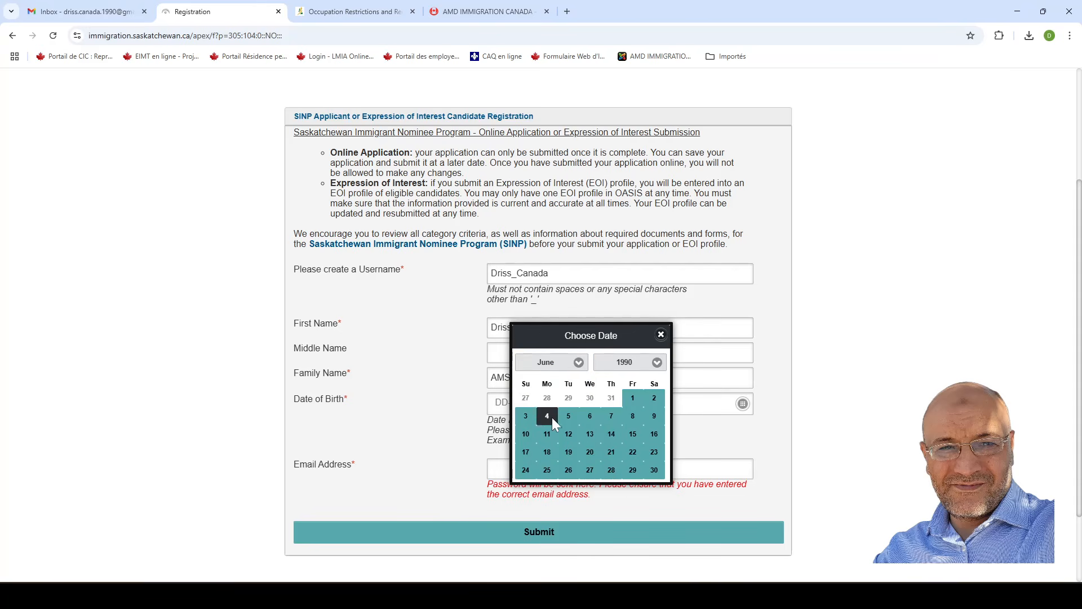
pyautogui.click(631, 398)
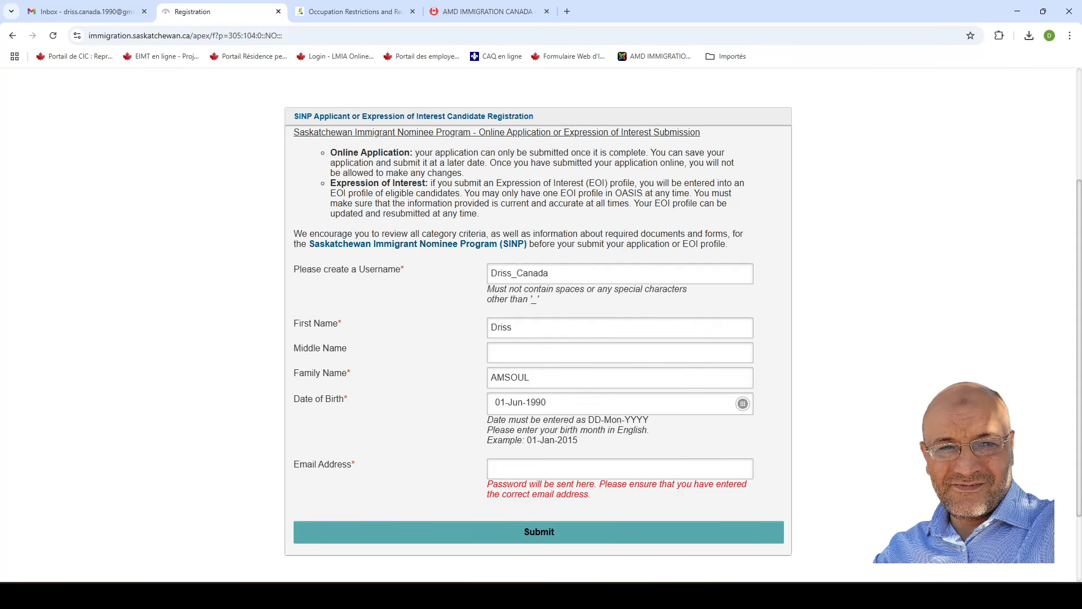
pyautogui.click(513, 469)
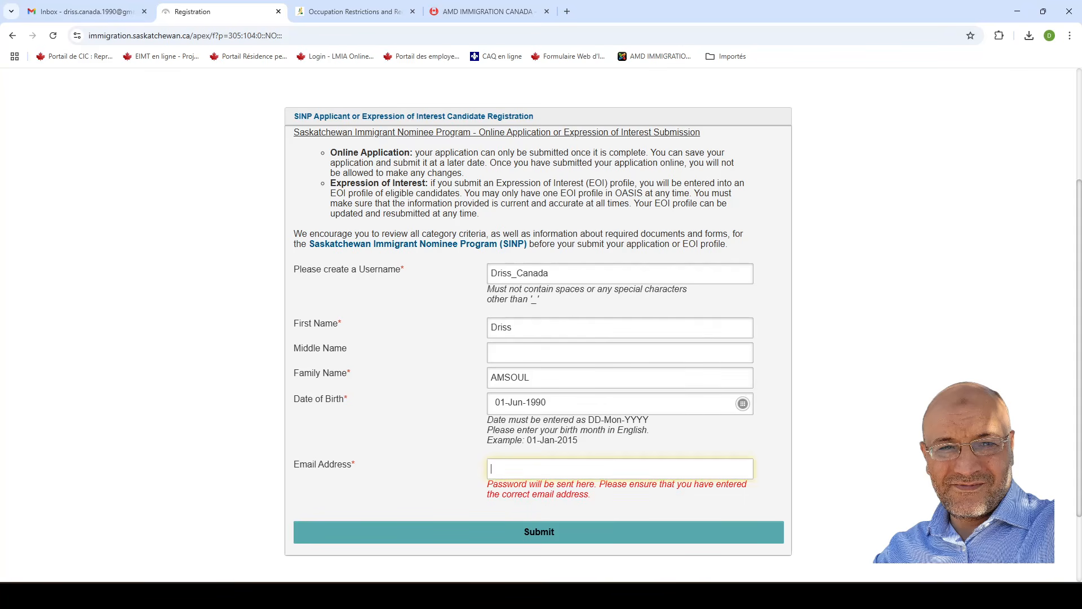
pyautogui.click(74, 17)
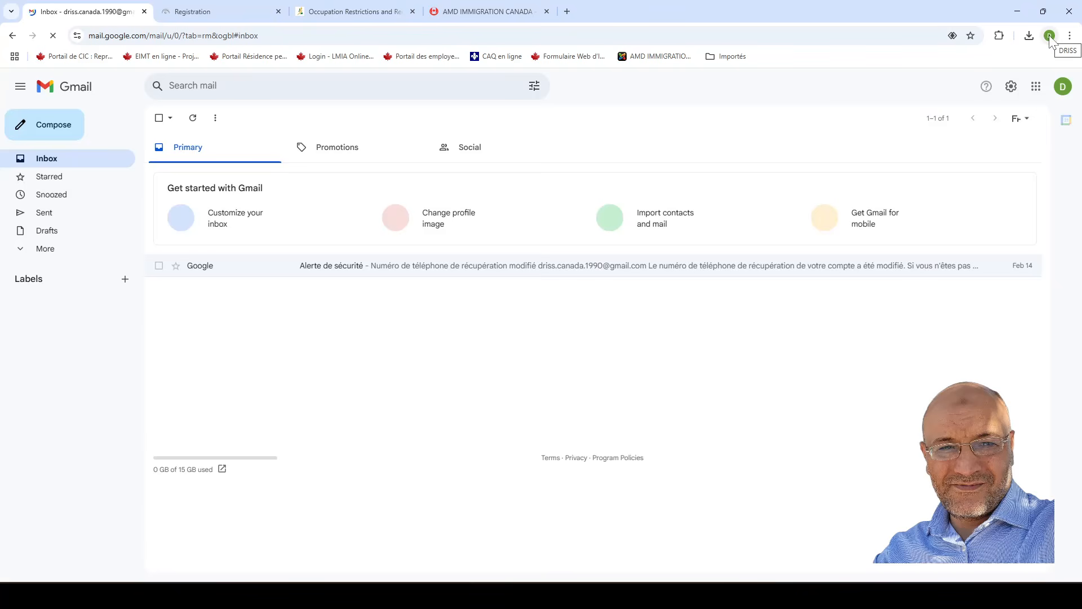
# Copy the Gmail account's e-mail address from the account panel and return to the registration form.
pyautogui.click(1063, 87)
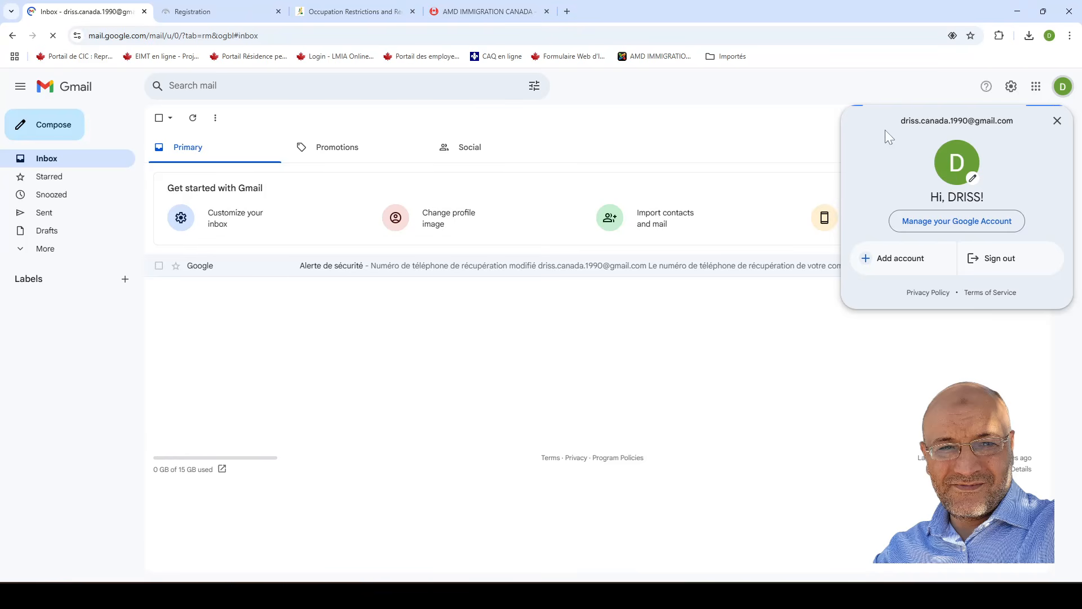
pyautogui.moveTo(899, 122); pyautogui.dragTo(1023, 123)
pyautogui.hotkey('ctrl', 'c')
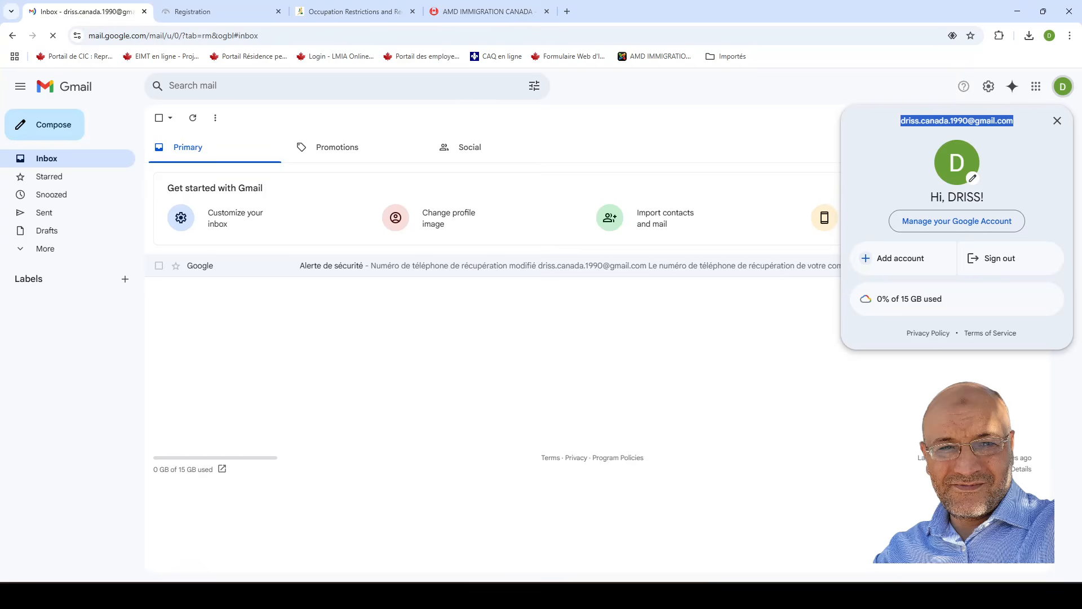
pyautogui.click(219, 9)
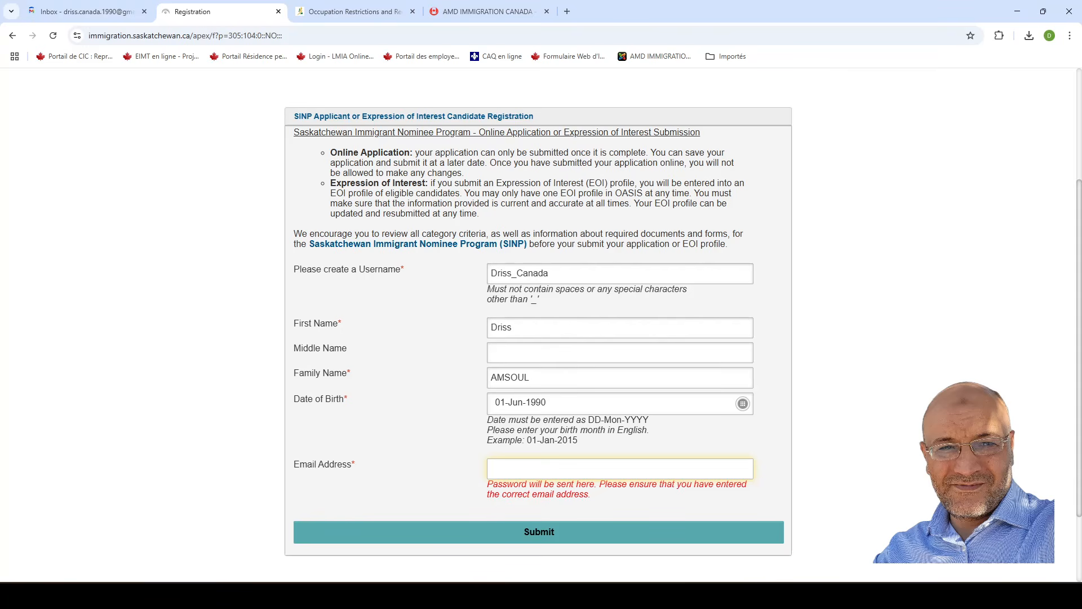
# Paste the Gmail address into the Email Address field and submit the registration.
pyautogui.hotkey('ctrl', 'v')
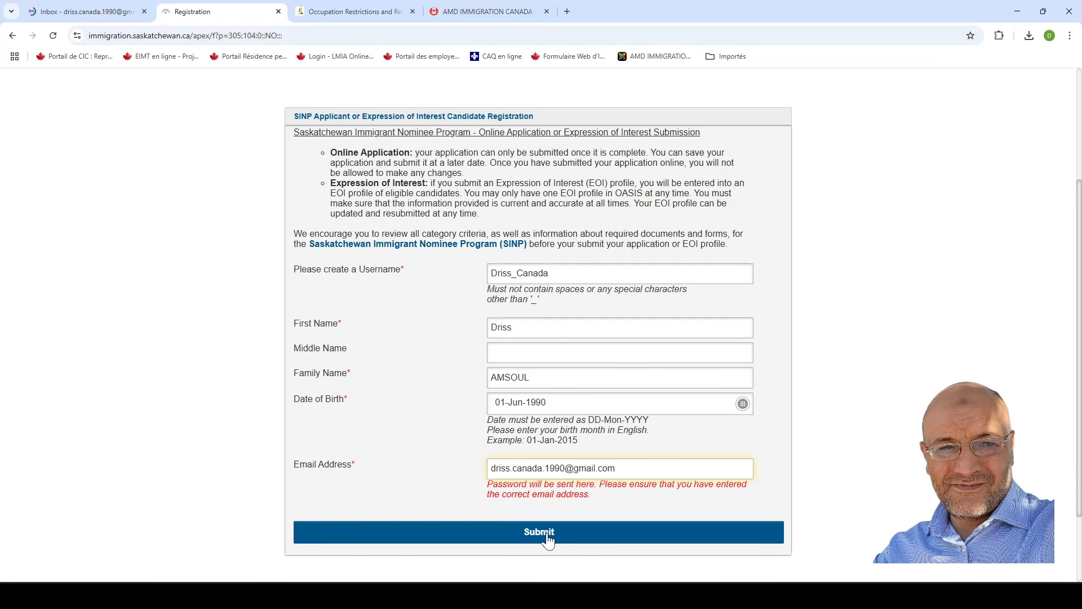
pyautogui.click(548, 540)
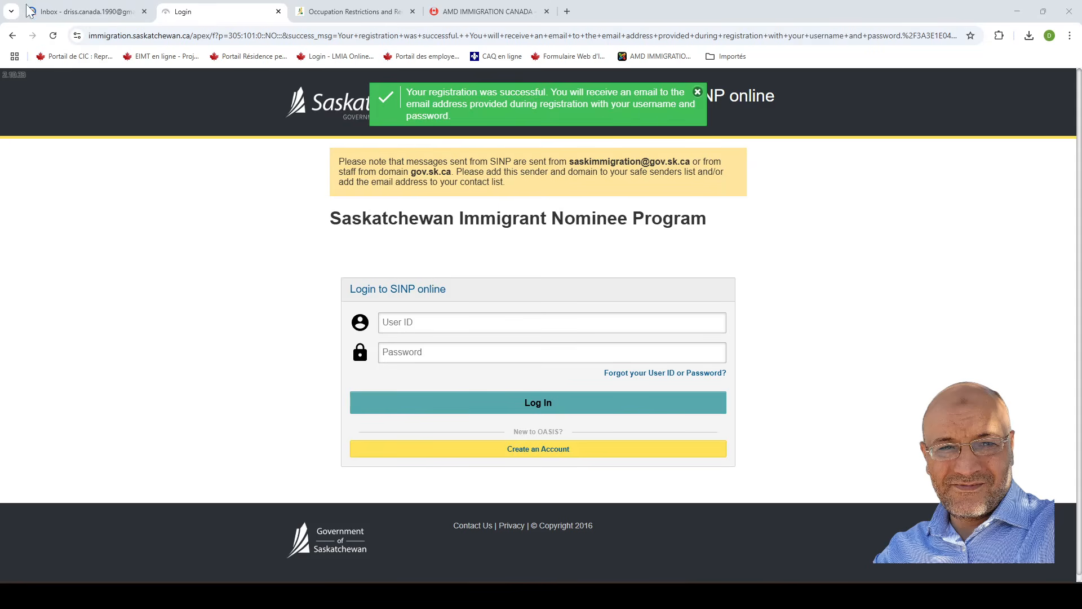
# Copy the username from the SINP Online Application Login Access email into the User ID field.
pyautogui.moveTo(63, 11)
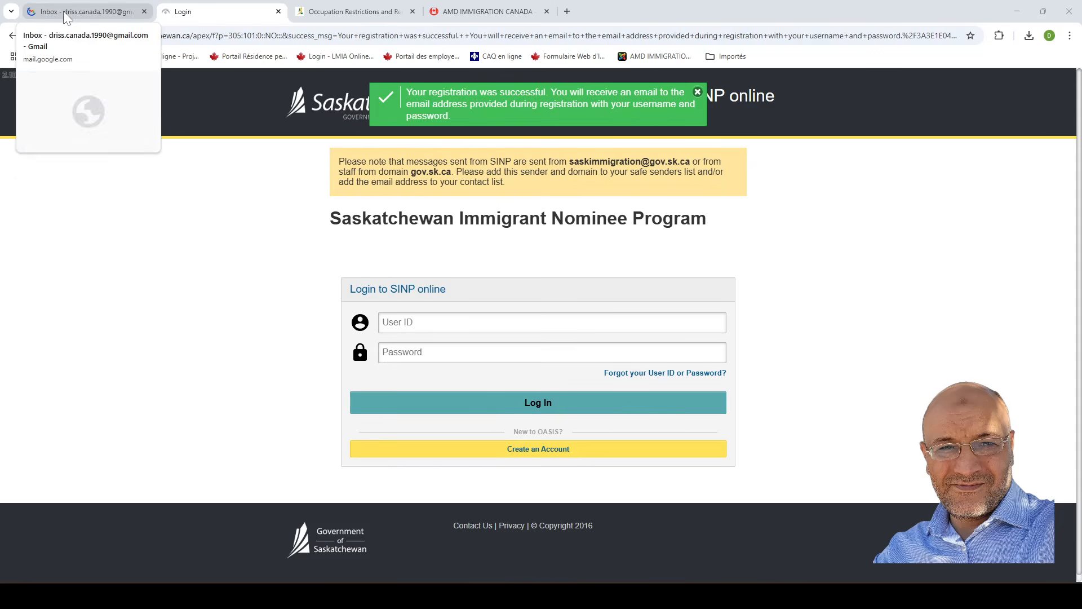
pyautogui.click(63, 12)
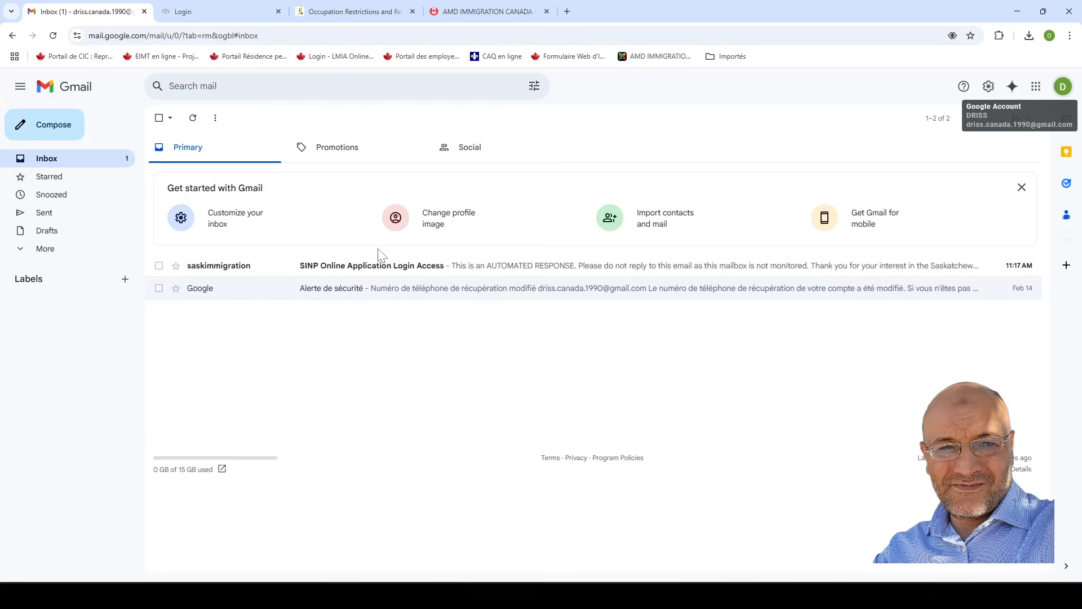
pyautogui.click(354, 267)
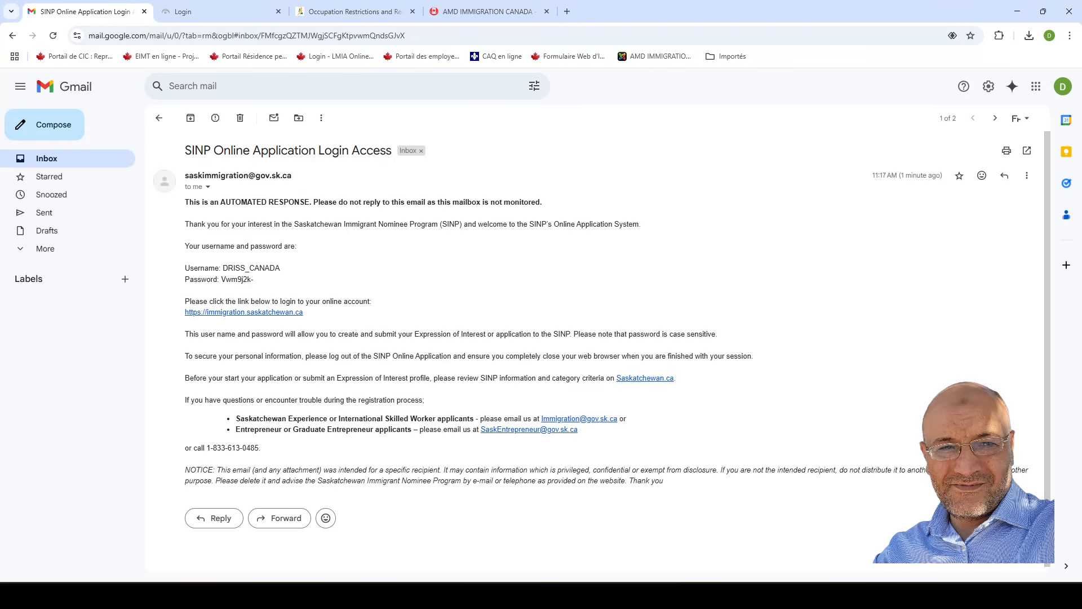
pyautogui.moveTo(223, 269); pyautogui.dragTo(284, 275)
pyautogui.hotkey('ctrl', 'c')
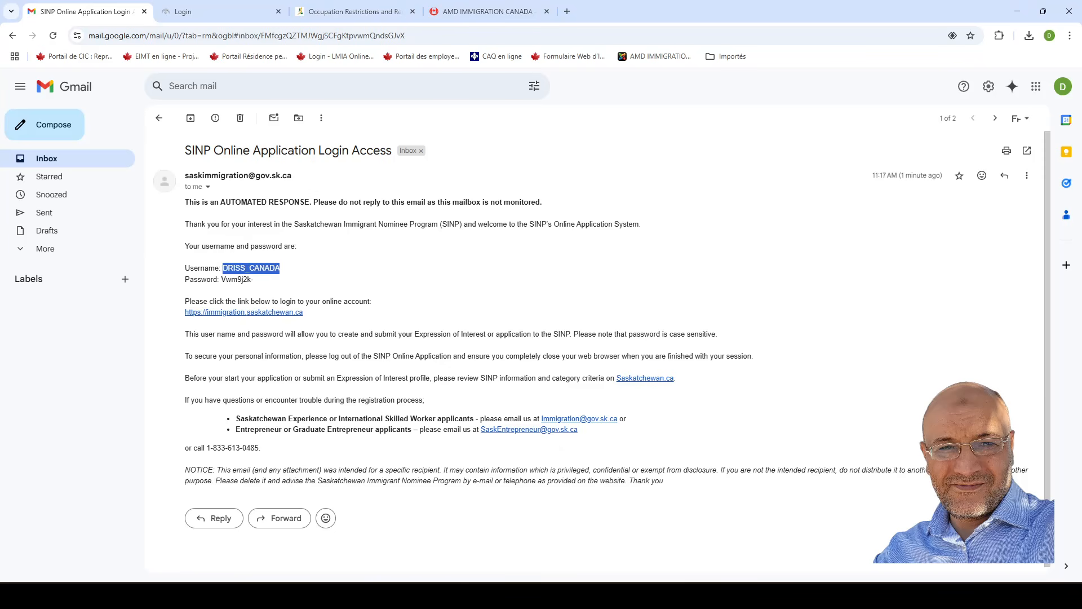
pyautogui.click(192, 12)
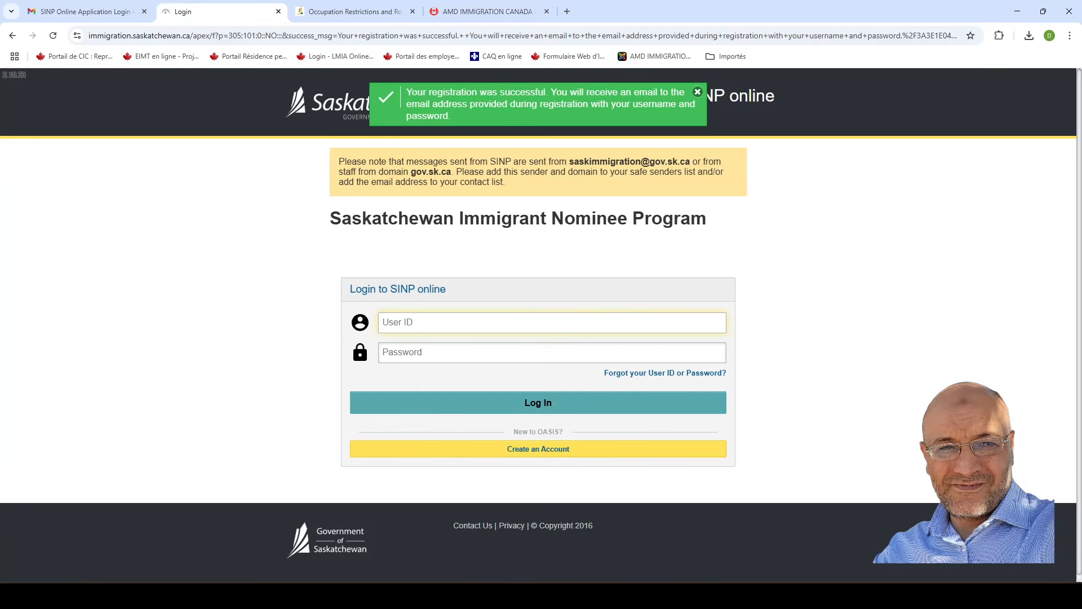
pyautogui.hotkey('ctrl', 'v')
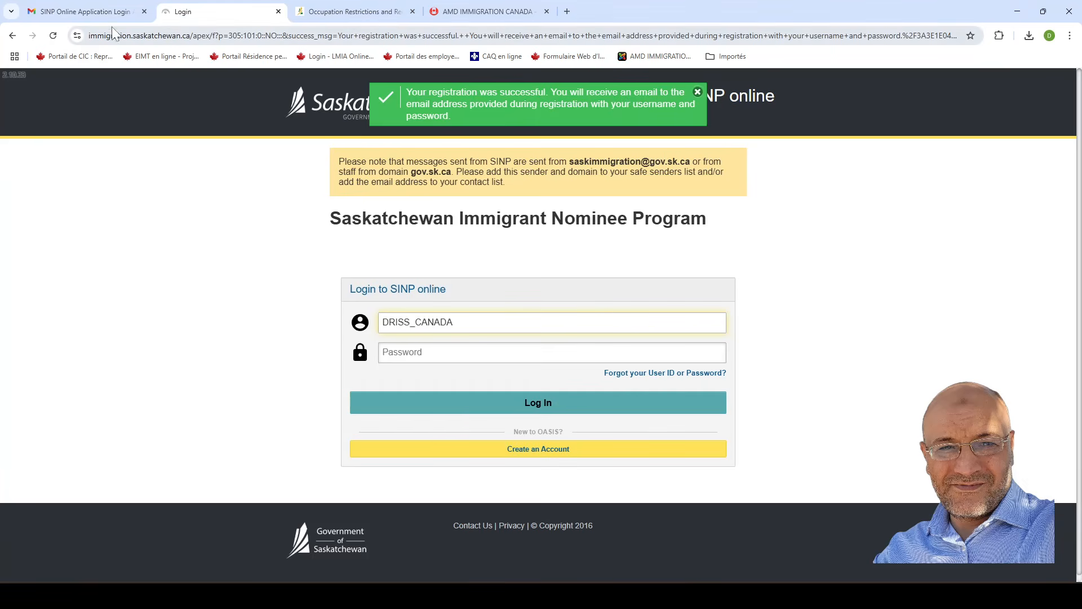
# Copy the password from the login access email into the login form's Password field.
pyautogui.click(106, 10)
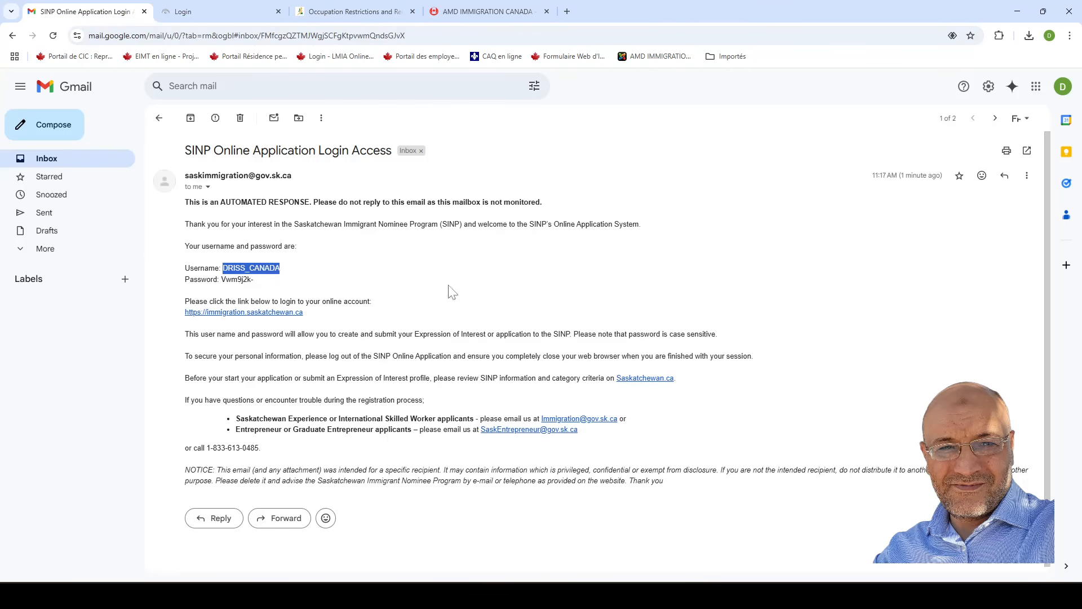
pyautogui.moveTo(222, 279); pyautogui.dragTo(254, 285)
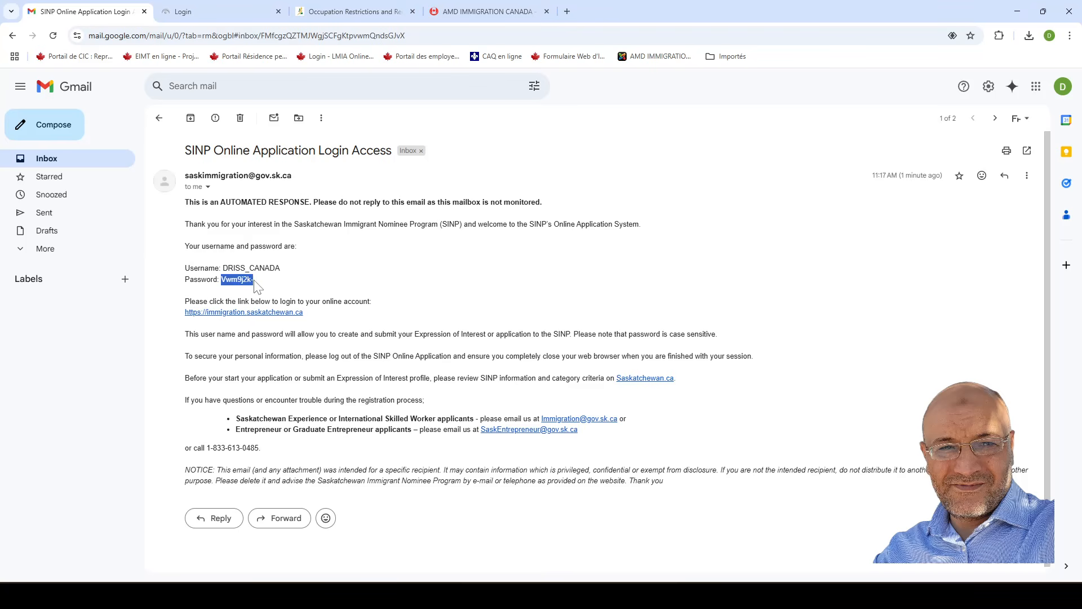
pyautogui.click(210, 12)
pyautogui.click(397, 403)
pyautogui.press('Tab')
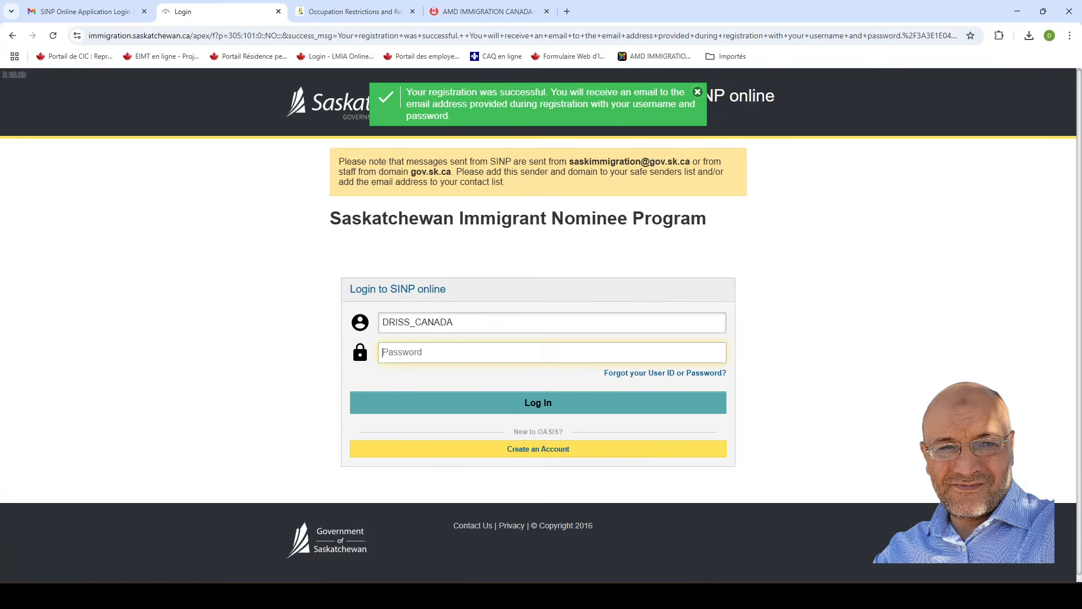
pyautogui.hotkey('ctrl', 'v')
# Sign in and replace the expired password with the current password plus a new confirmed one.
pyautogui.click(529, 403)
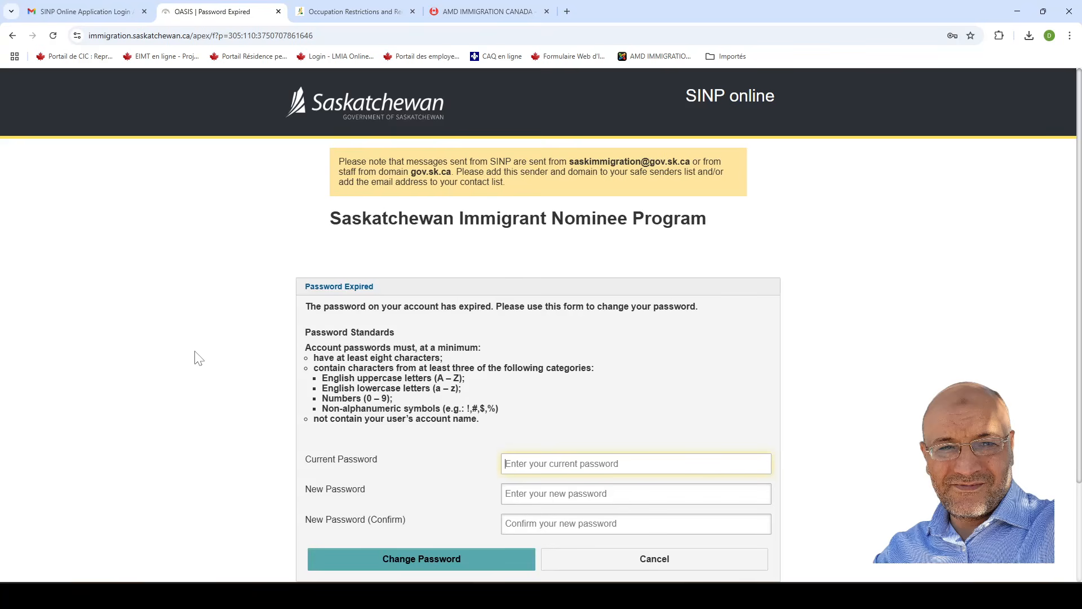
pyautogui.scroll(-1, 457, 310)
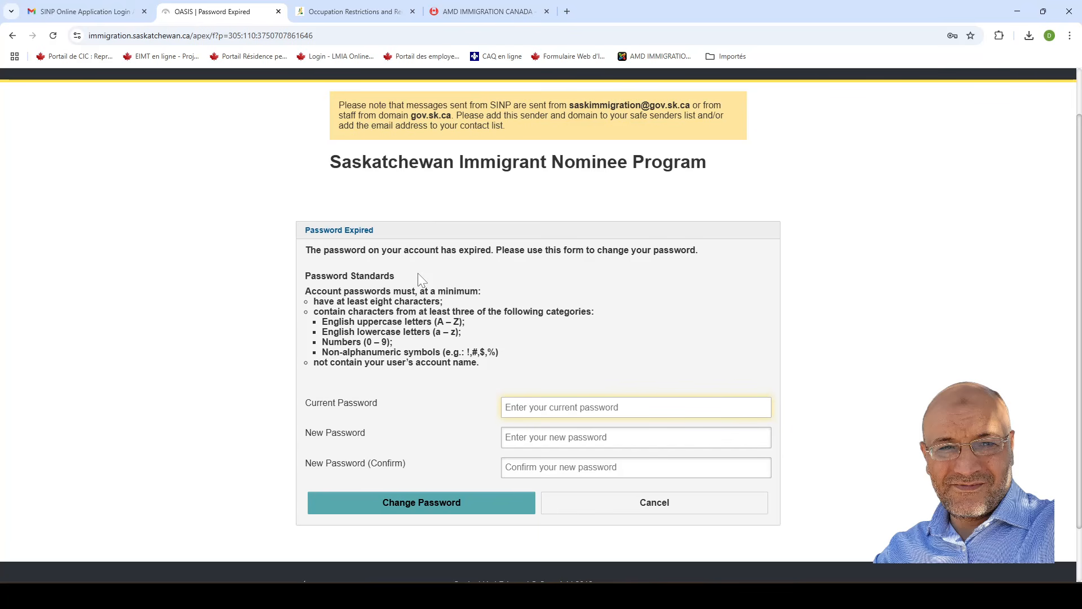
pyautogui.scroll(-1, 628, 308)
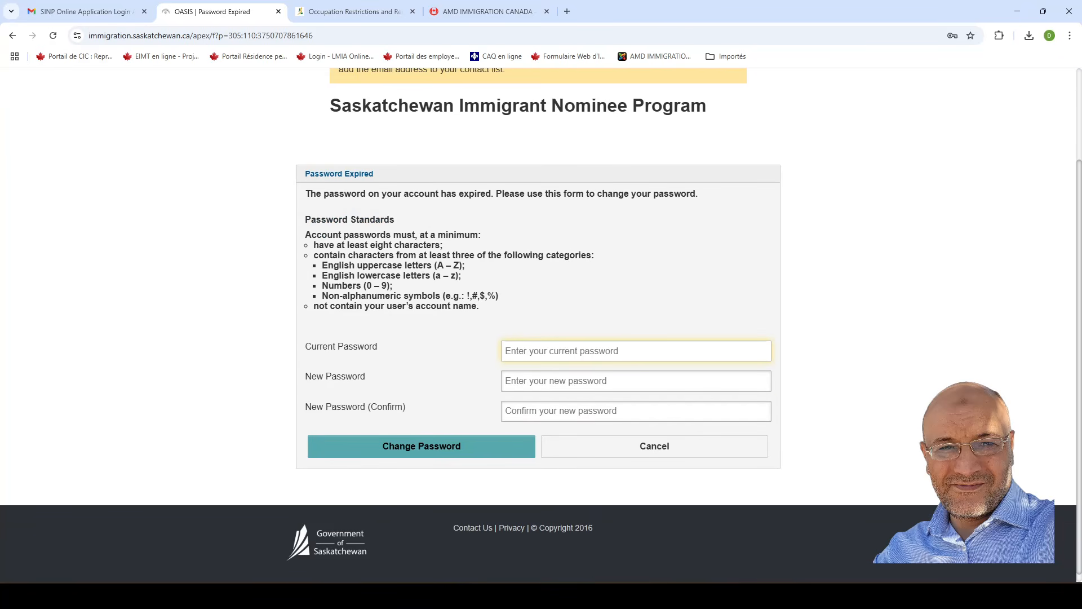
pyautogui.hotkey('ctrl', 'v')
pyautogui.press('Tab')
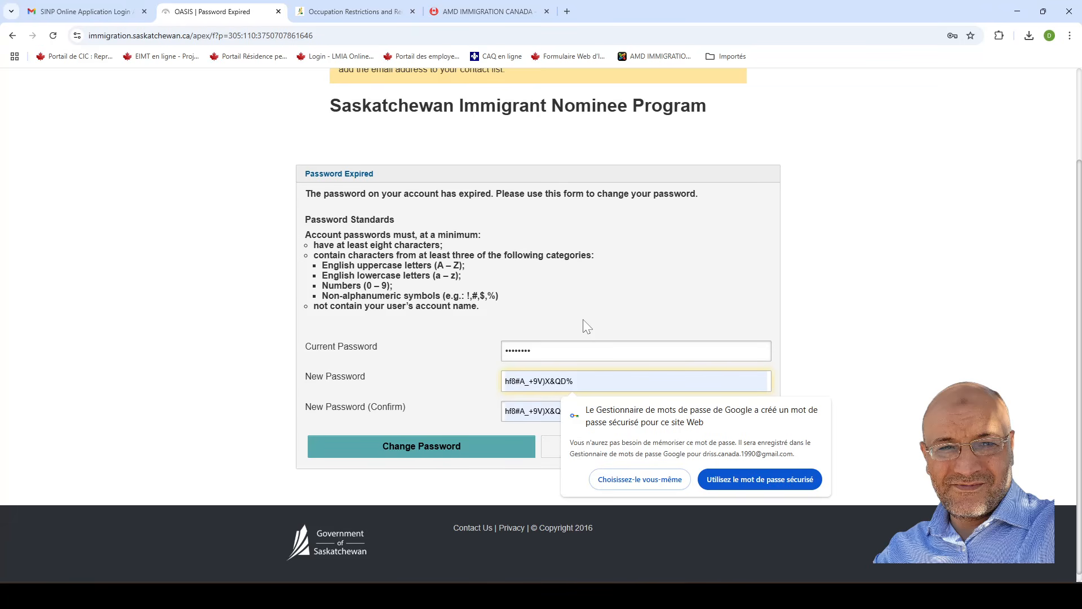
pyautogui.hotkey('ctrl', 'v')
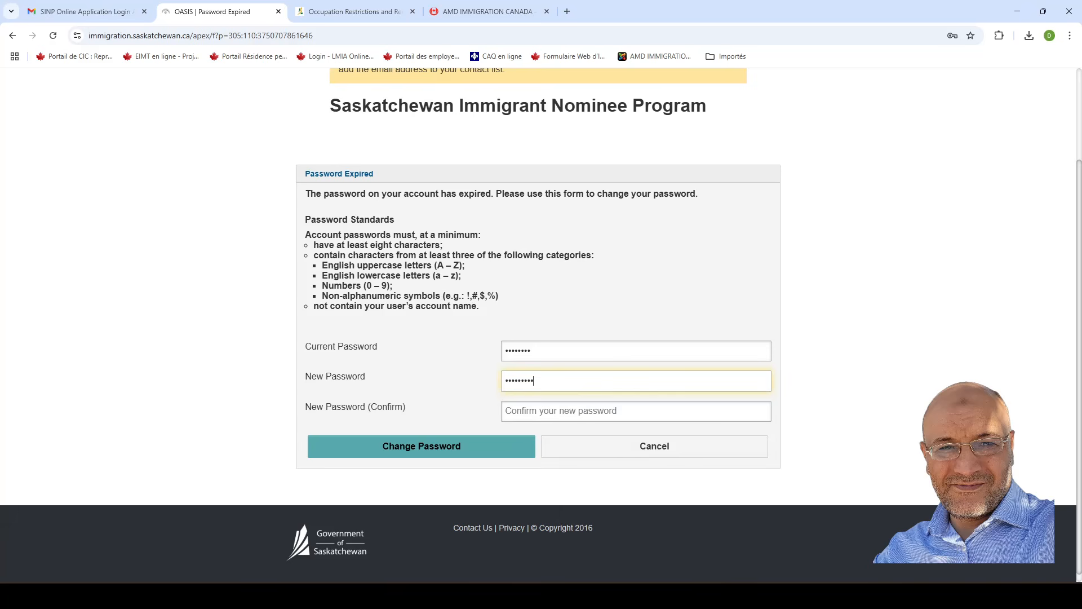
pyautogui.click(575, 411)
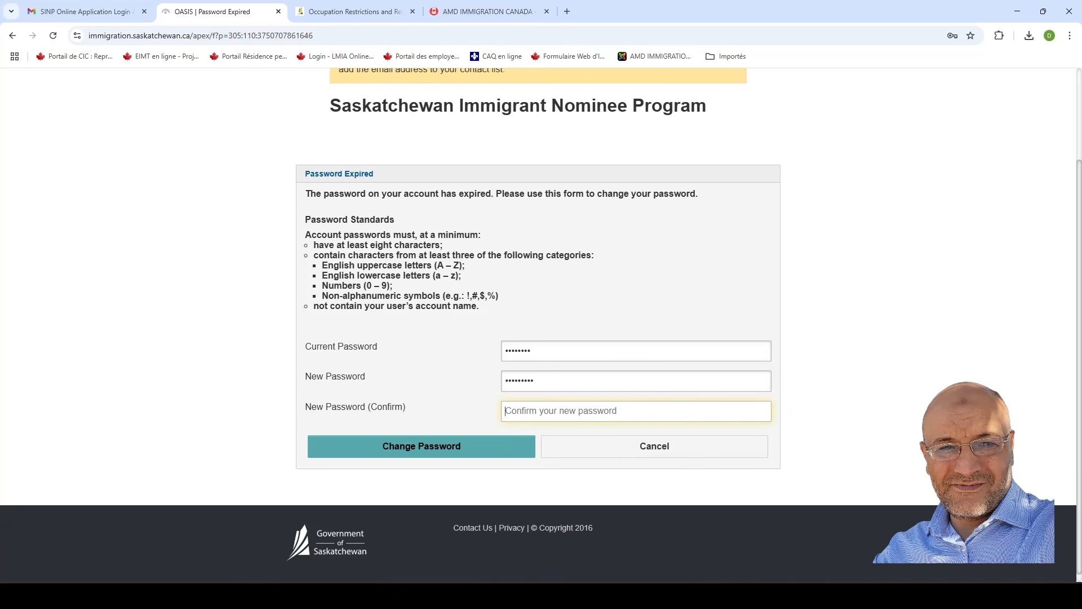
pyautogui.hotkey('ctrl', 'v')
pyautogui.write('•')
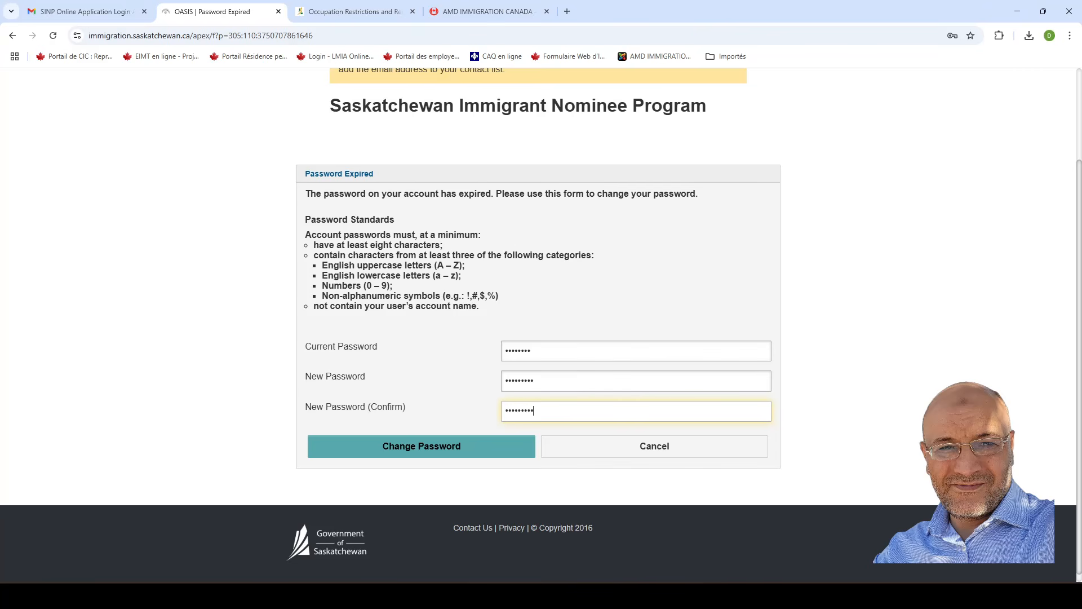
pyautogui.click(431, 451)
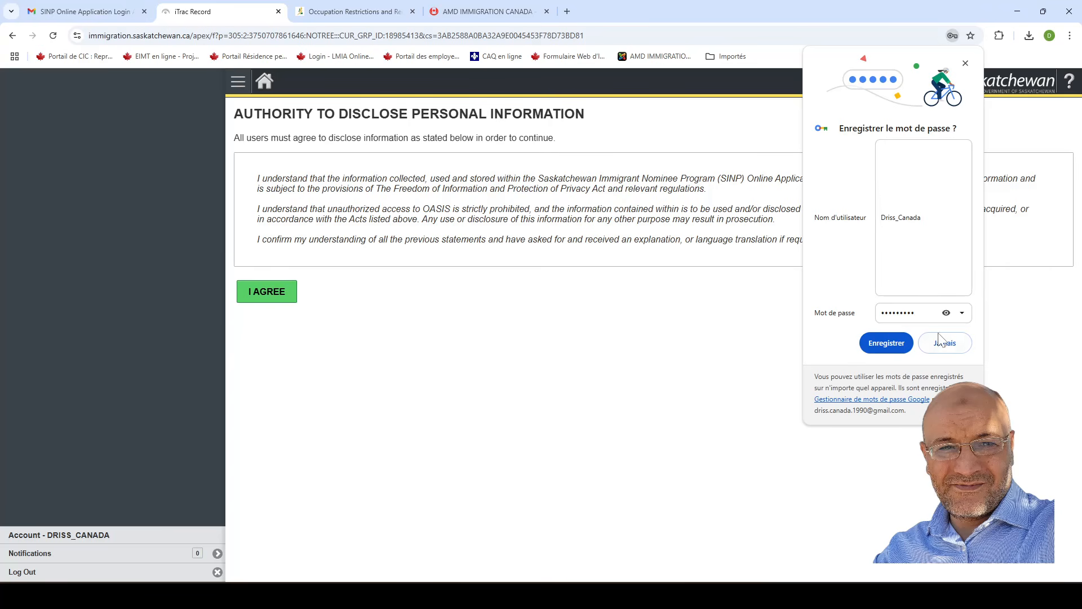
# Decline Chrome's offer to save the password and agree to the Authority to Disclose terms.
pyautogui.click(951, 346)
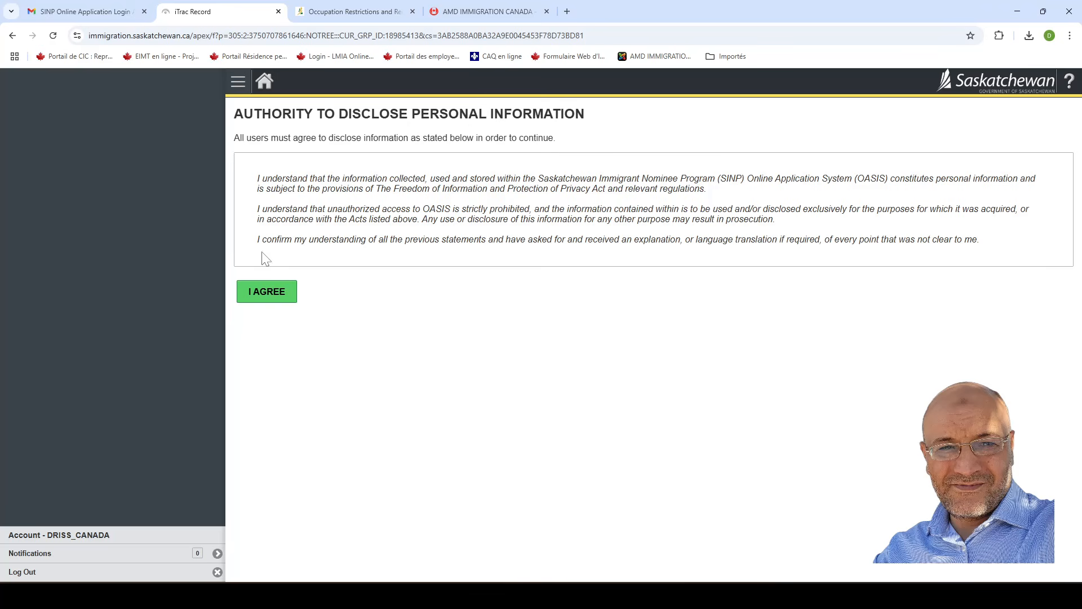
pyautogui.click(265, 293)
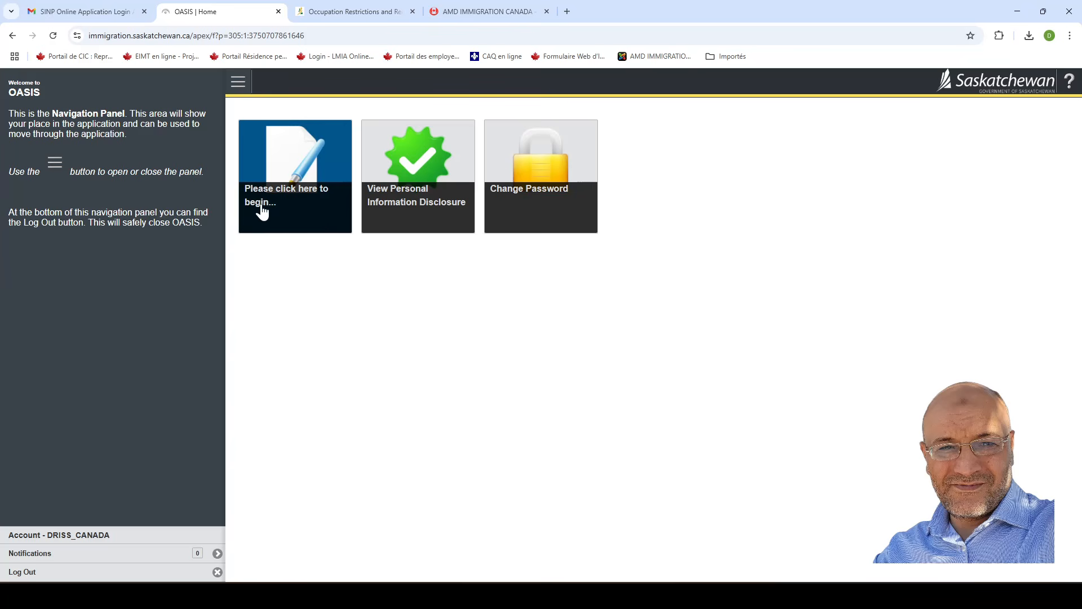
# Begin the application from the 'Please click here to begin' tile on the OASIS home page.
pyautogui.click(295, 170)
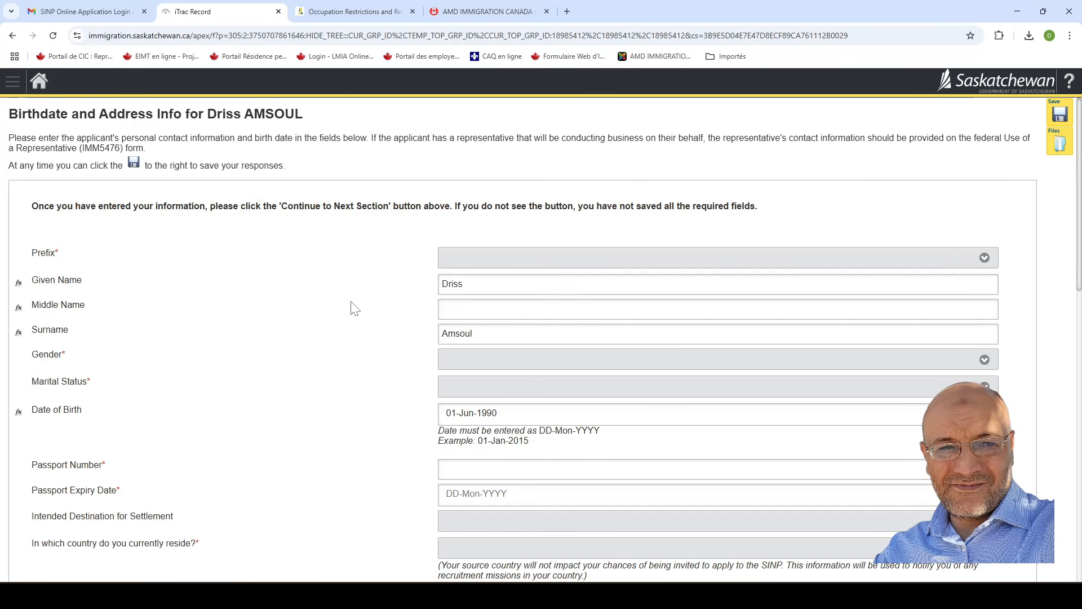
# Set prefix Mr., gender Male and marital status Married on the Birthdate and Address form.
pyautogui.click(528, 262)
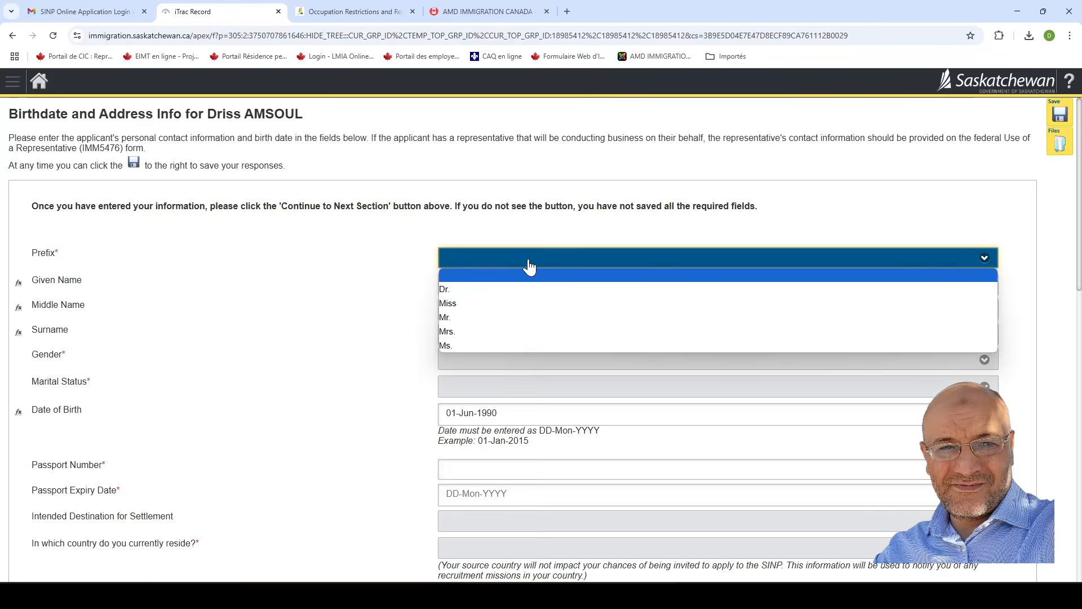
pyautogui.click(458, 319)
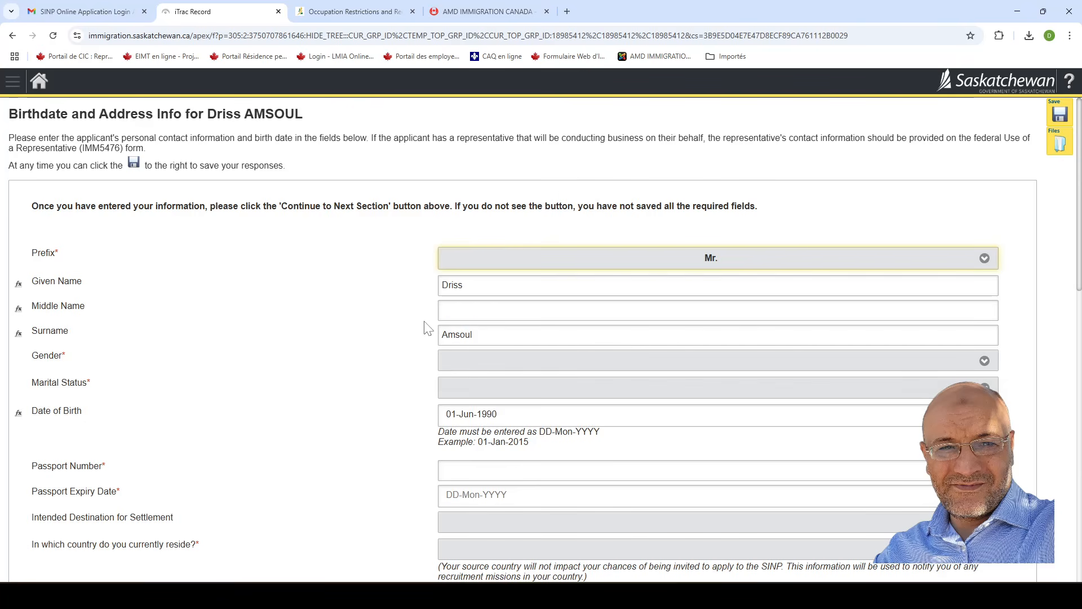
pyautogui.click(463, 367)
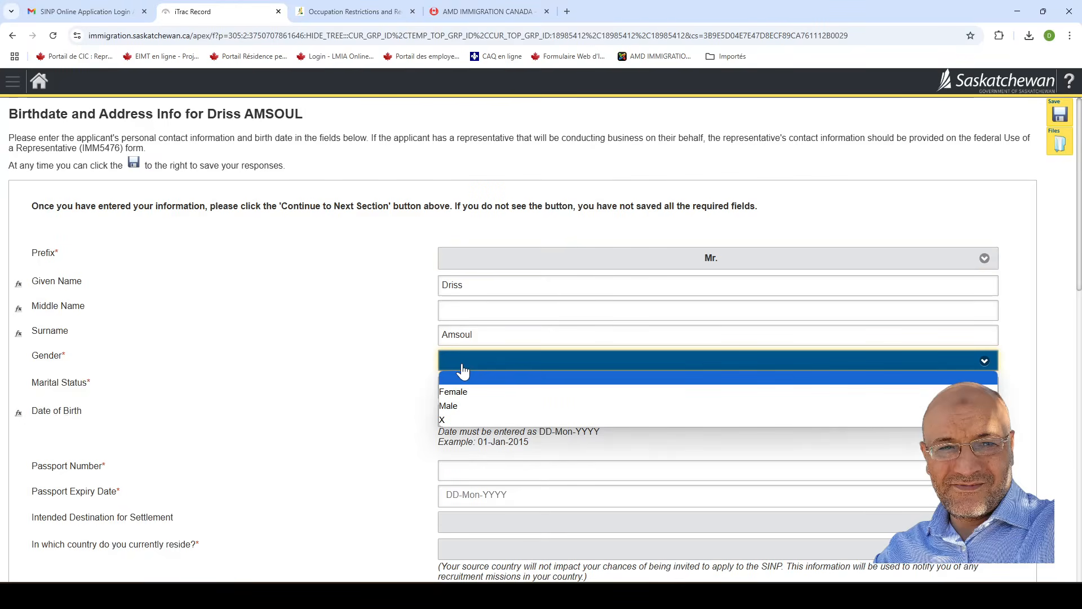
pyautogui.click(476, 406)
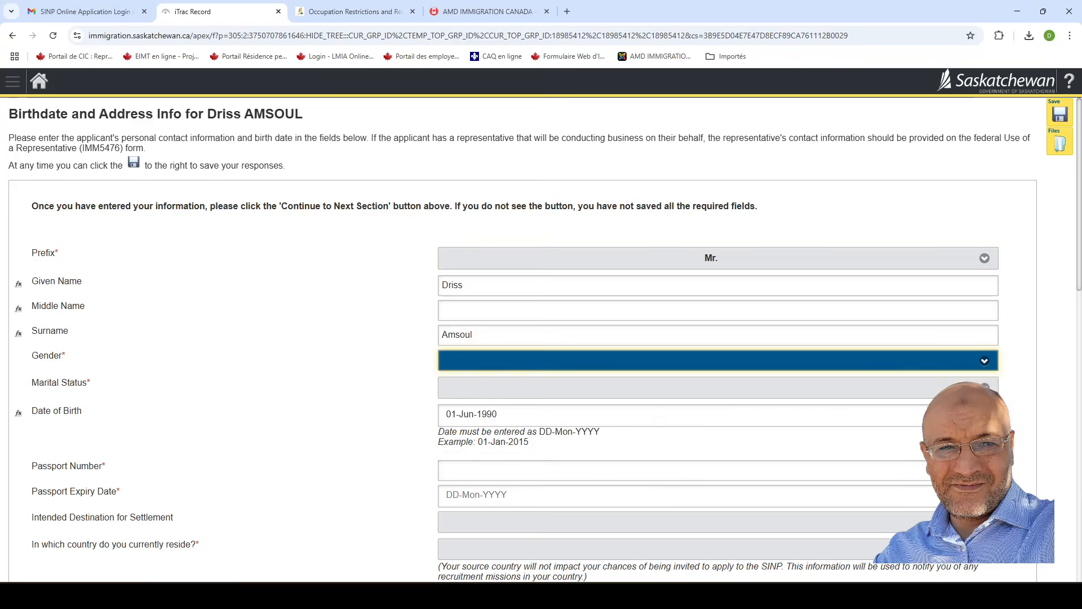
pyautogui.click(513, 398)
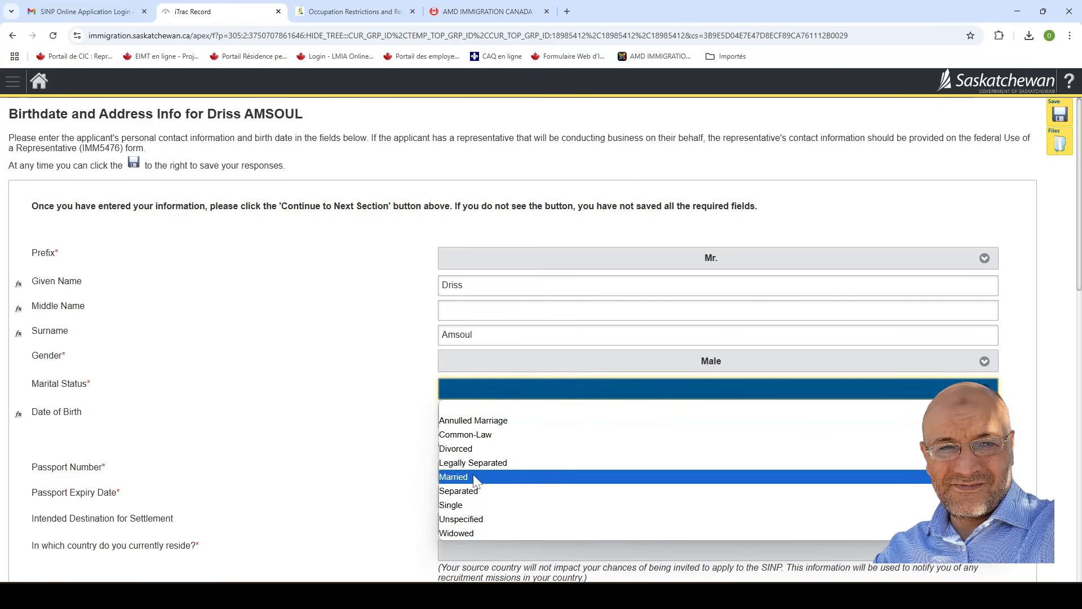
pyautogui.click(473, 480)
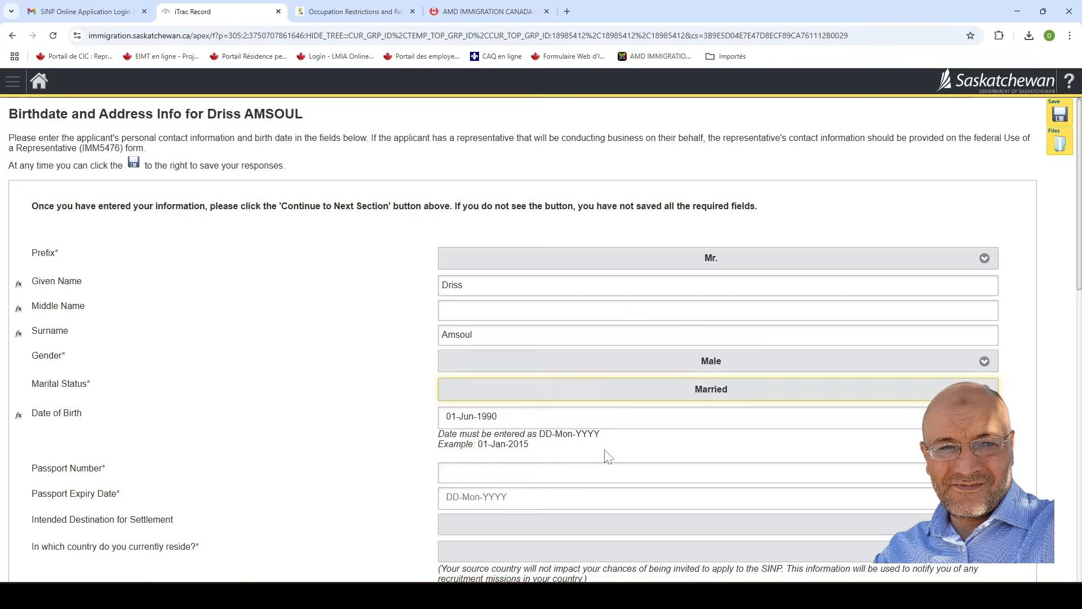
pyautogui.scroll(-2, 608, 457)
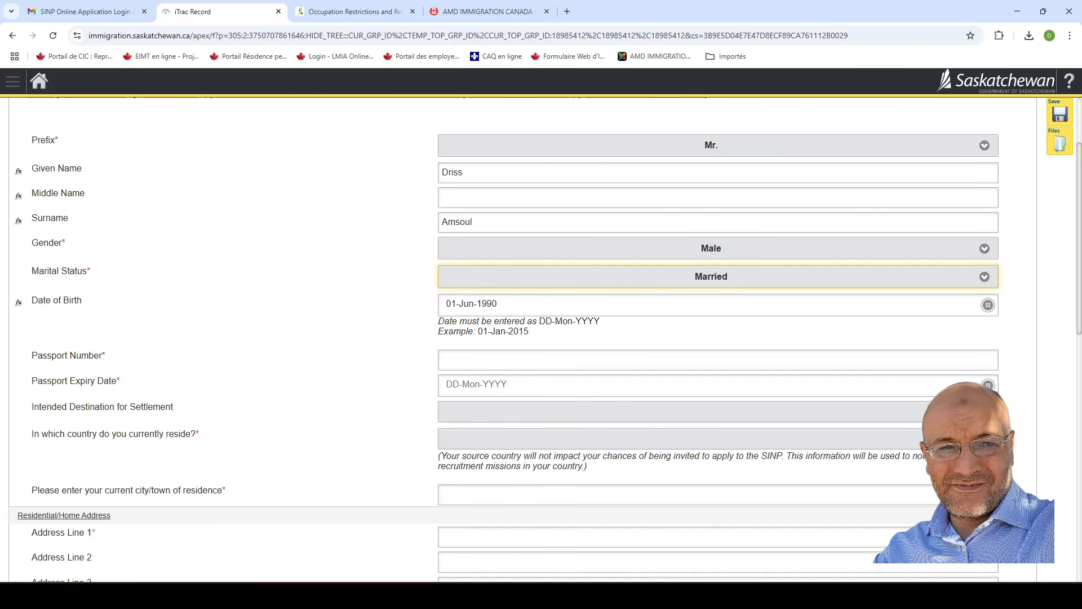
pyautogui.click(446, 388)
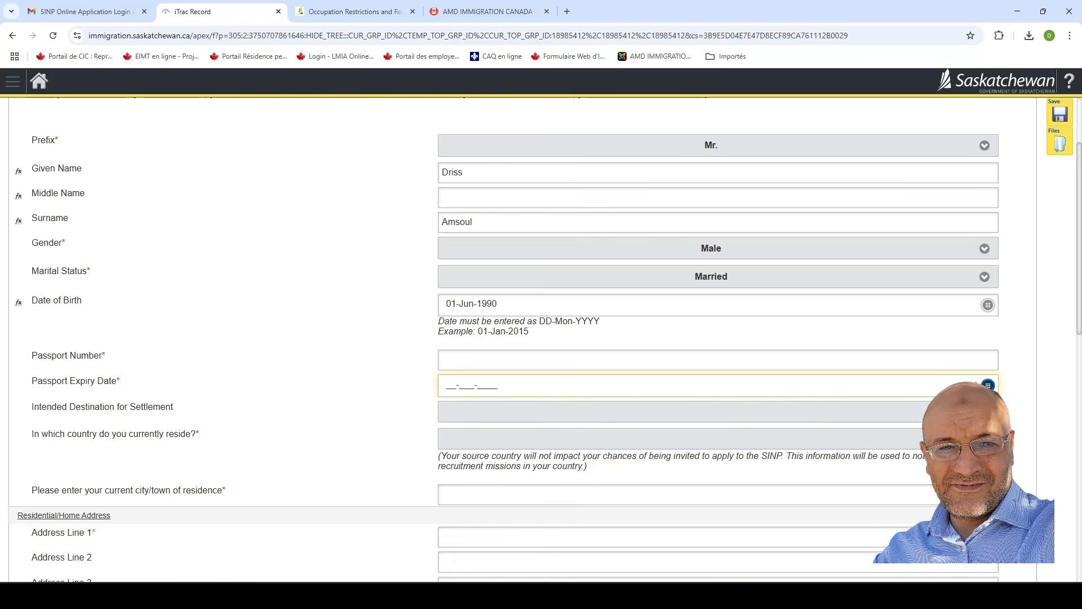
# Set the passport expiry date to 02-Feb-2027 using the calendar picker.
pyautogui.click(988, 386)
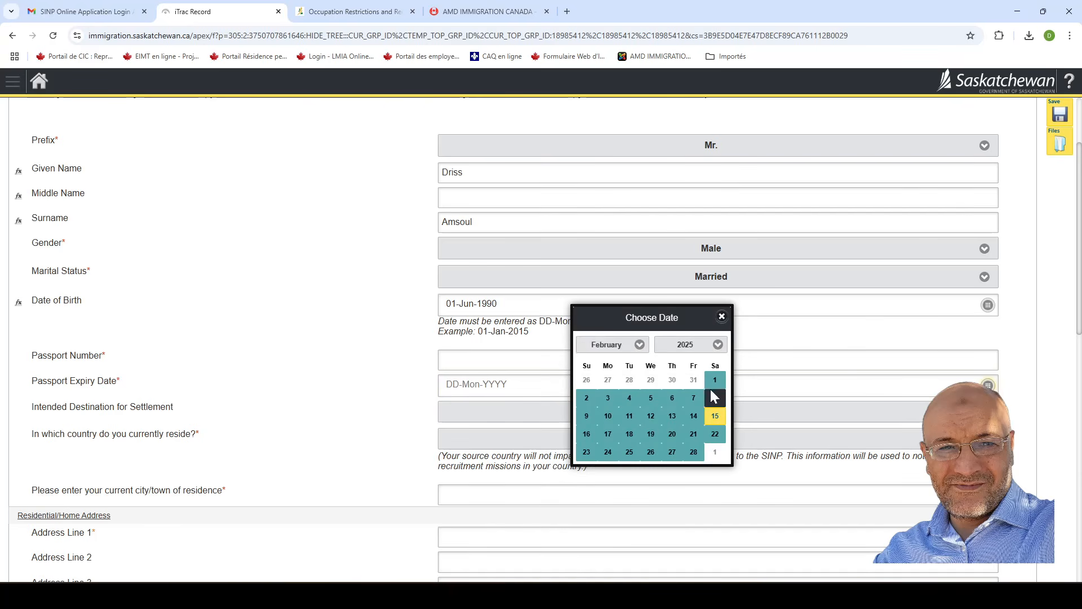
pyautogui.click(719, 346)
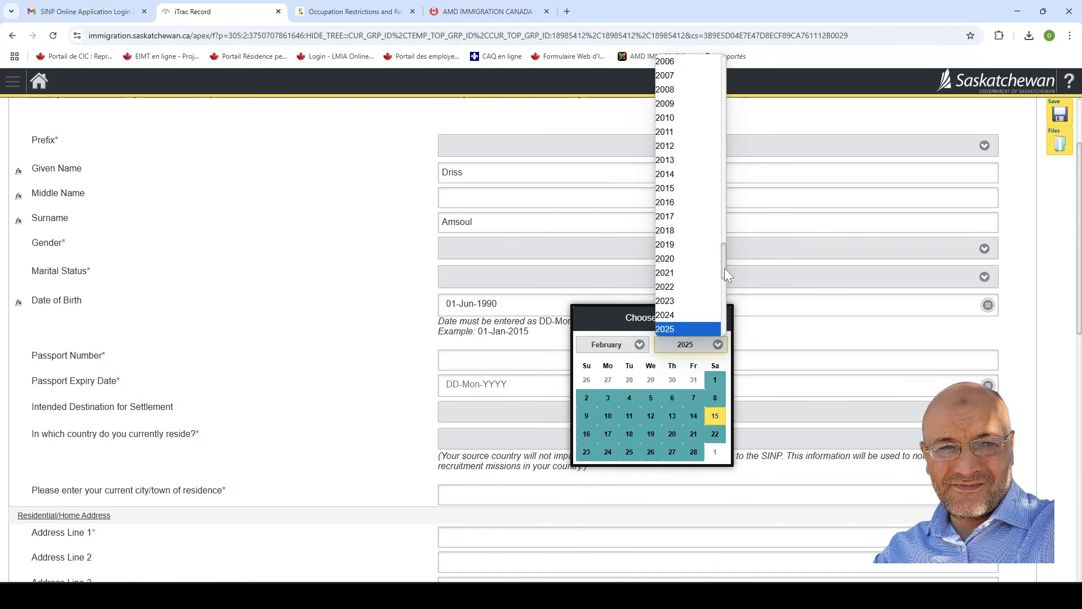
pyautogui.moveTo(725, 265); pyautogui.dragTo(725, 276)
pyautogui.click(674, 280)
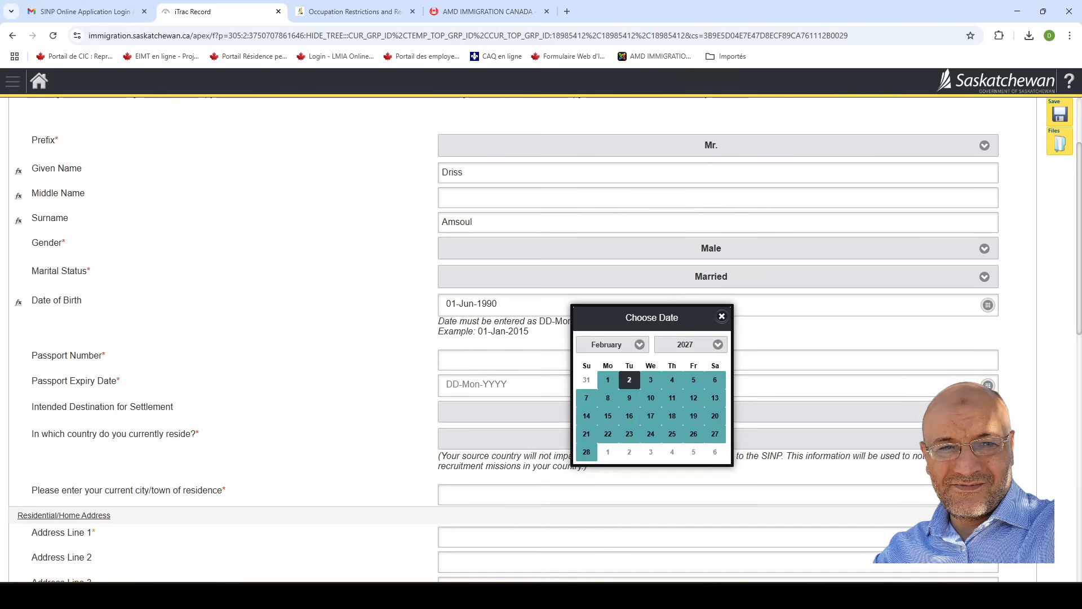
pyautogui.click(629, 380)
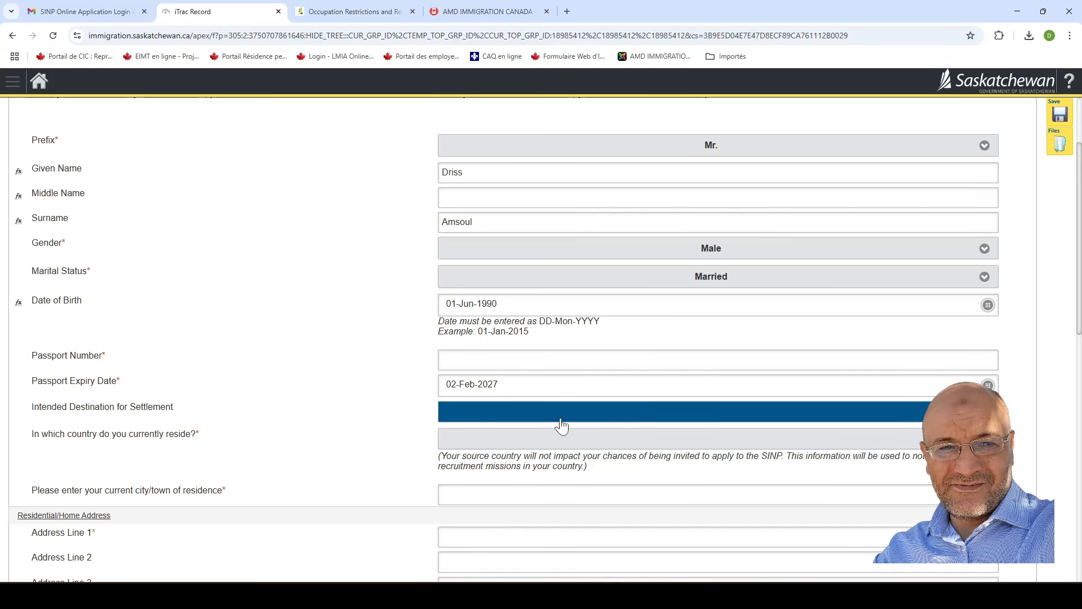
# Choose Regina as the intended destination for settlement.
pyautogui.click(749, 420)
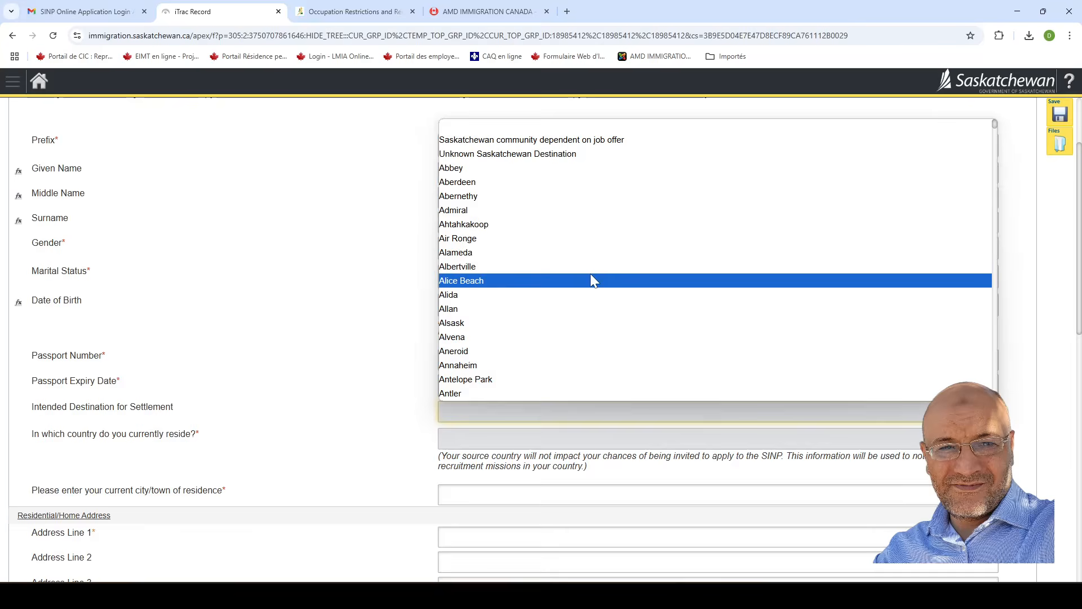
pyautogui.scroll(-5, 636, 246)
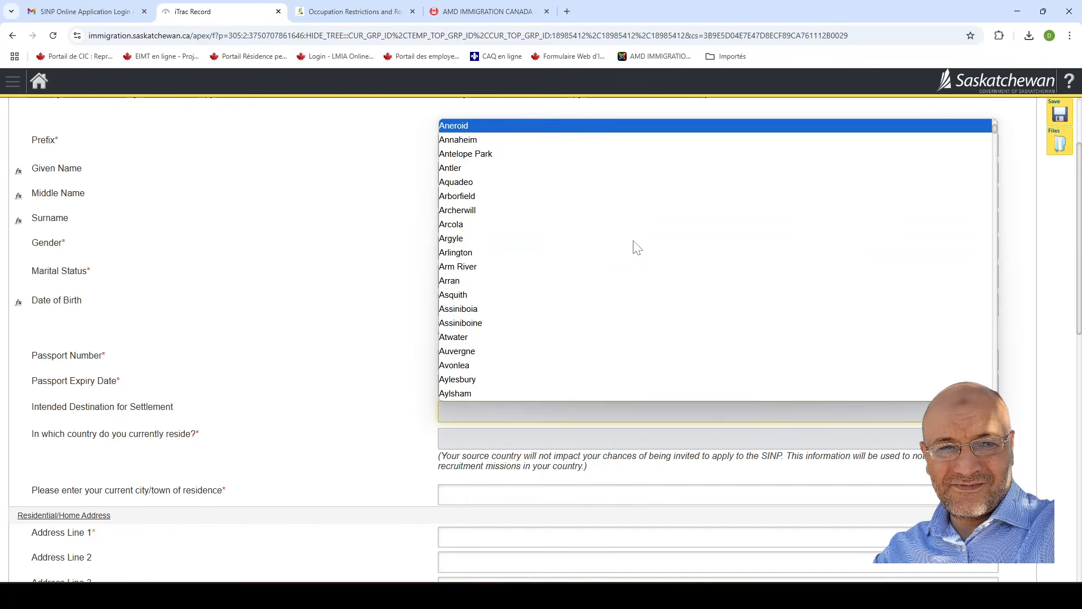
pyautogui.scroll(-8, 636, 246)
pyautogui.scroll(3, 636, 246)
pyautogui.scroll(-11, 635, 246)
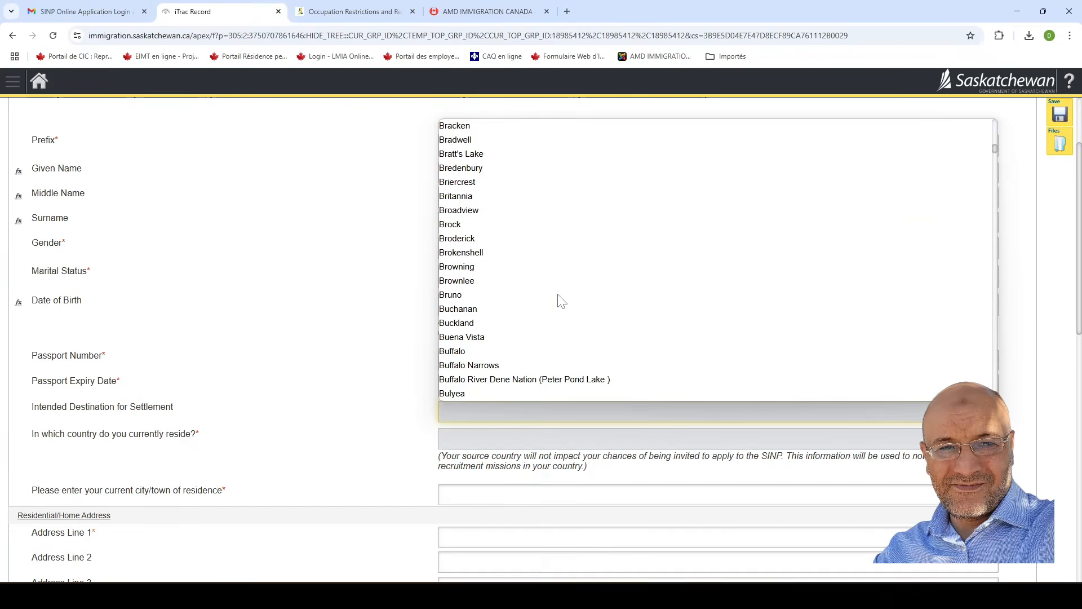
pyautogui.scroll(-12, 562, 302)
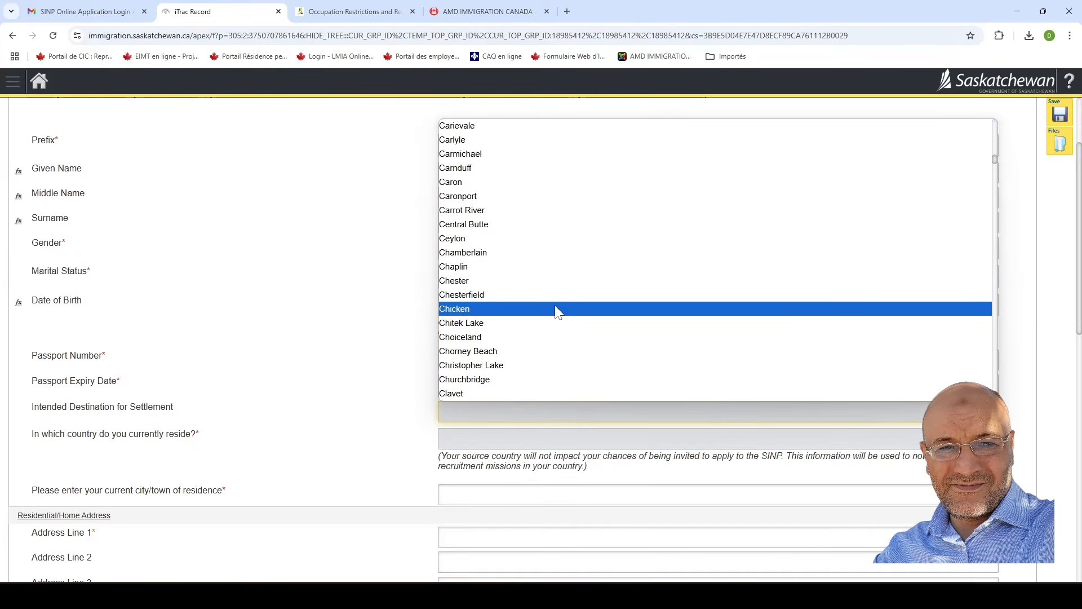
pyautogui.scroll(-20, 632, 315)
pyautogui.scroll(-5, 635, 355)
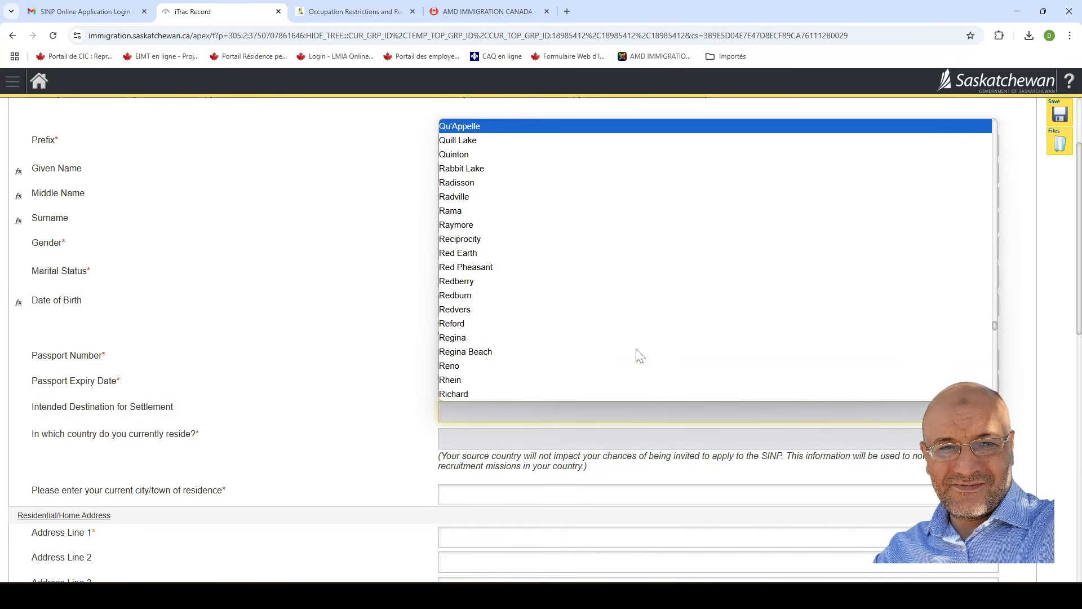
pyautogui.click(473, 338)
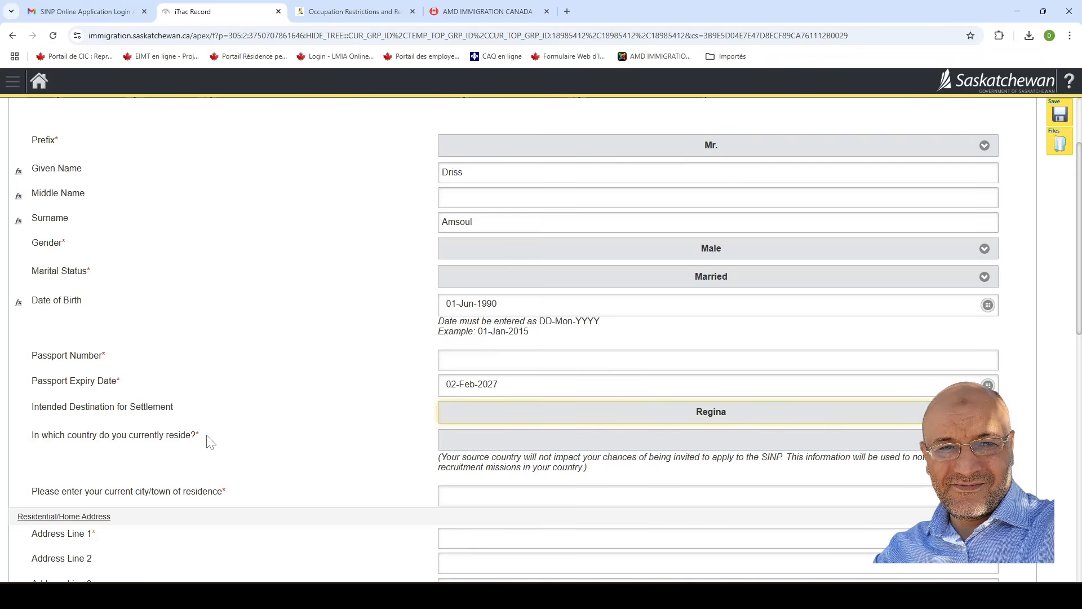
# Select Morocco as the current country of residence.
pyautogui.click(571, 445)
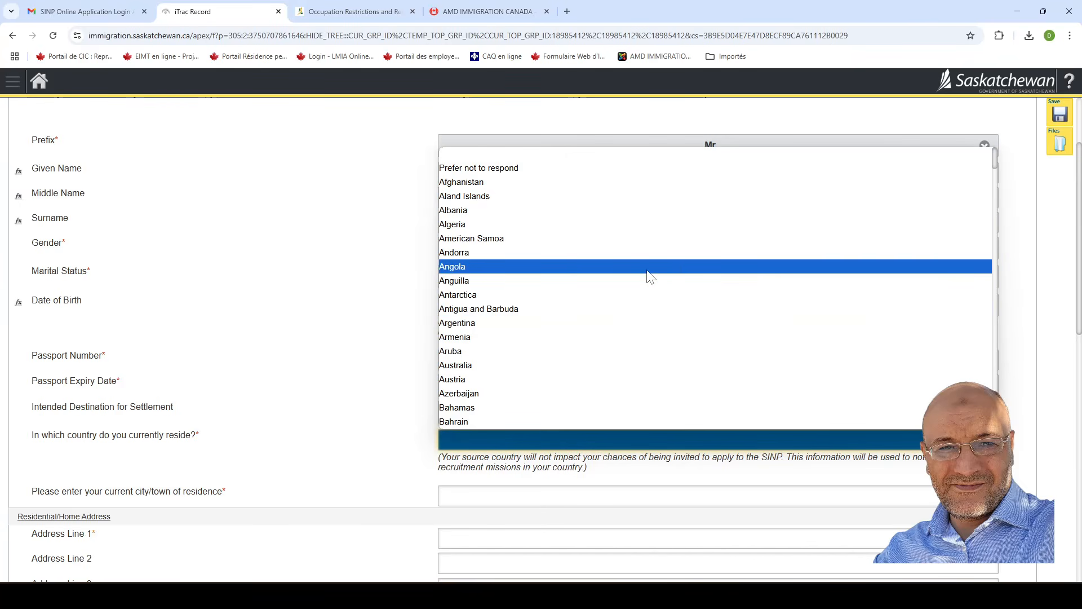
pyautogui.scroll(-16, 649, 275)
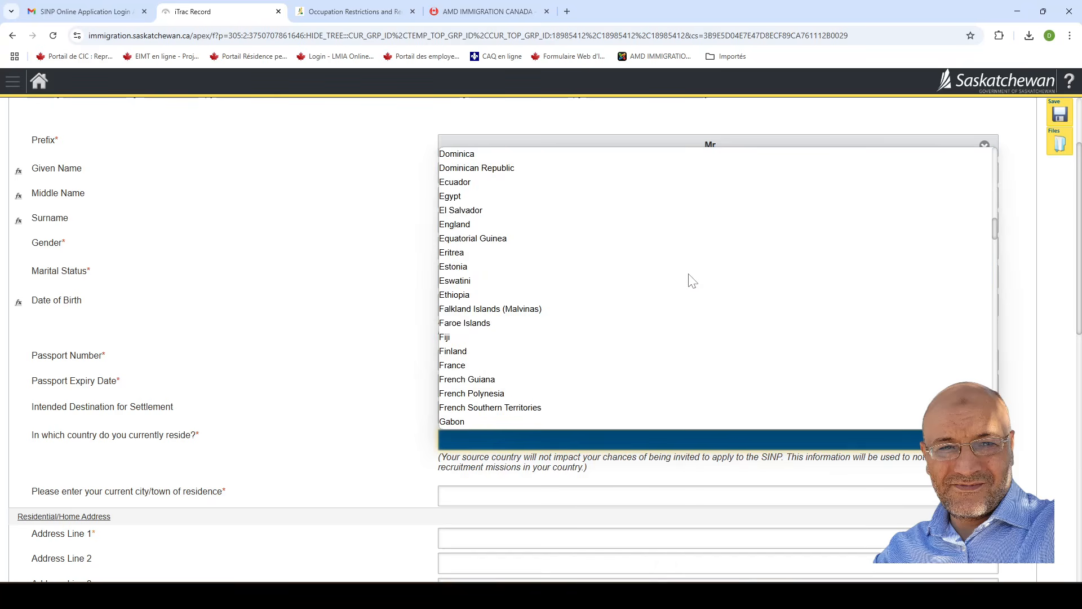
pyautogui.scroll(-15, 692, 280)
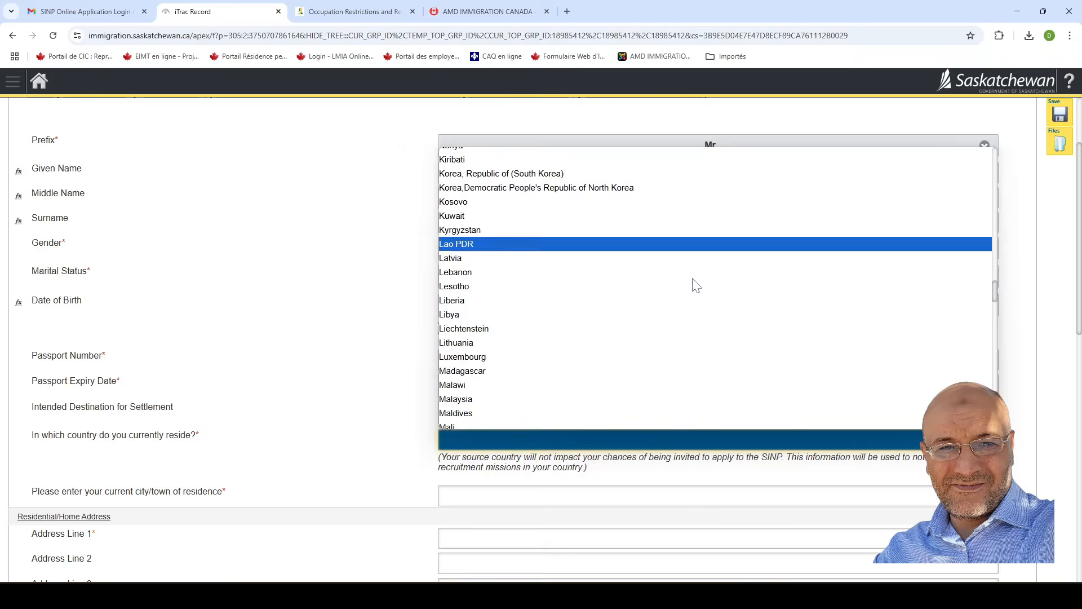
pyautogui.scroll(-4, 700, 284)
pyautogui.scroll(2, 701, 290)
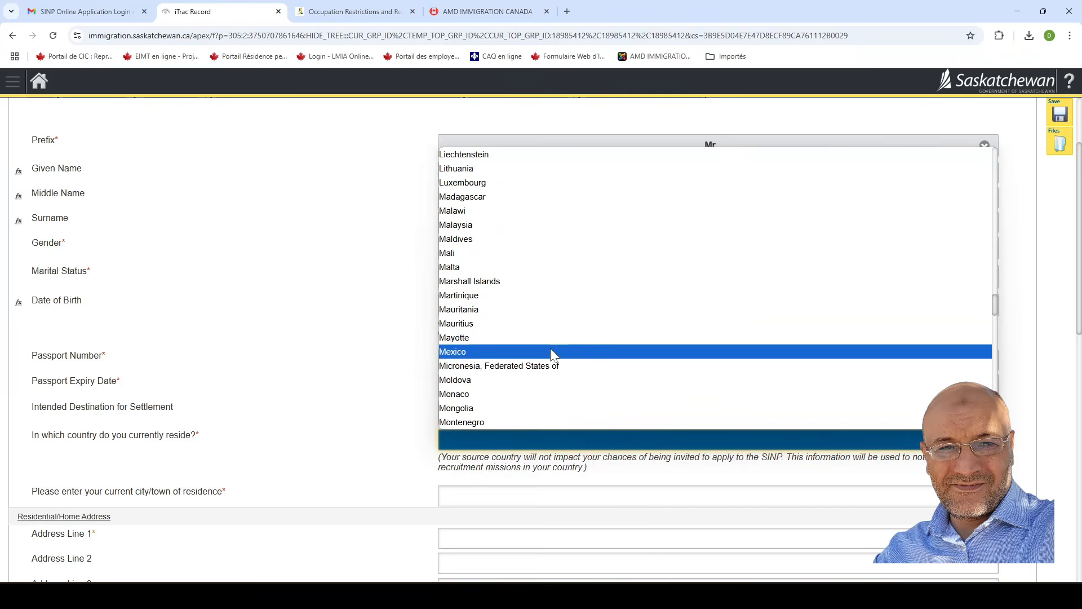
pyautogui.scroll(-2, 645, 314)
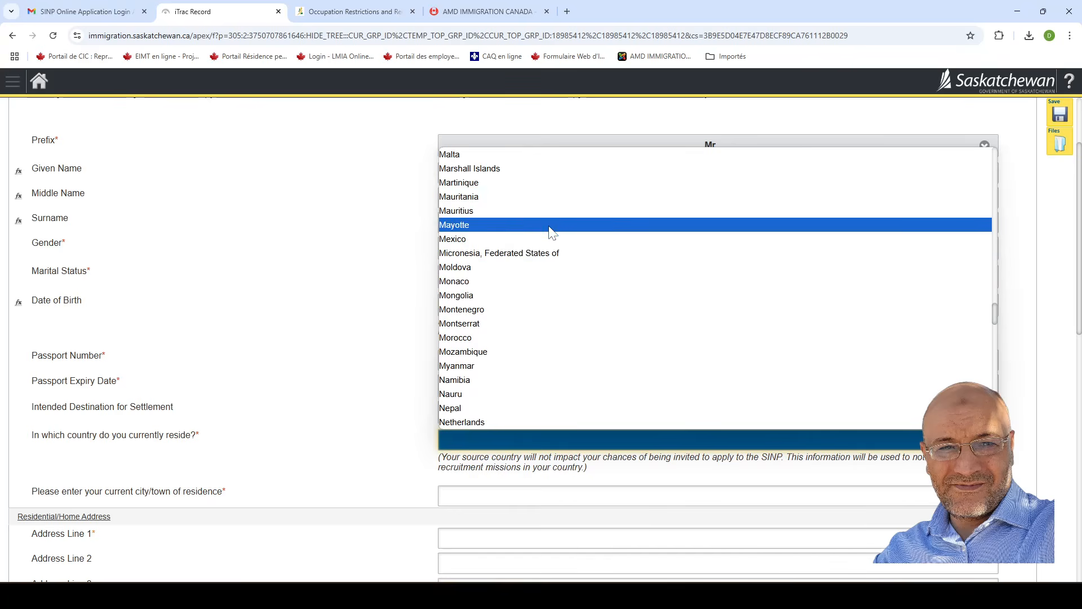
pyautogui.click(527, 338)
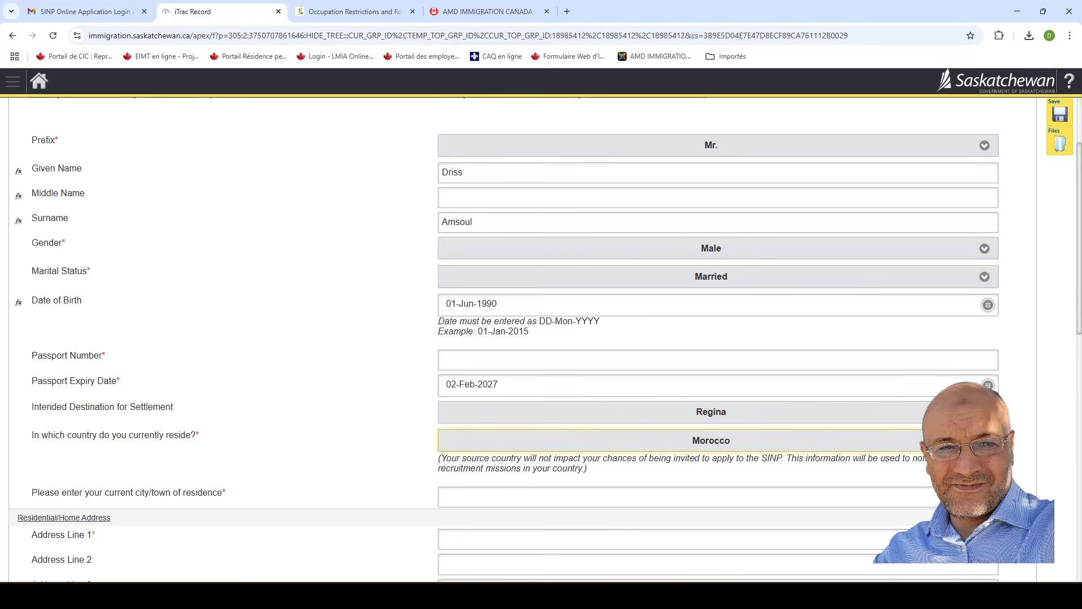
# Enter CASABLANCA as the current city of residence.
pyautogui.scroll(-3, 411, 430)
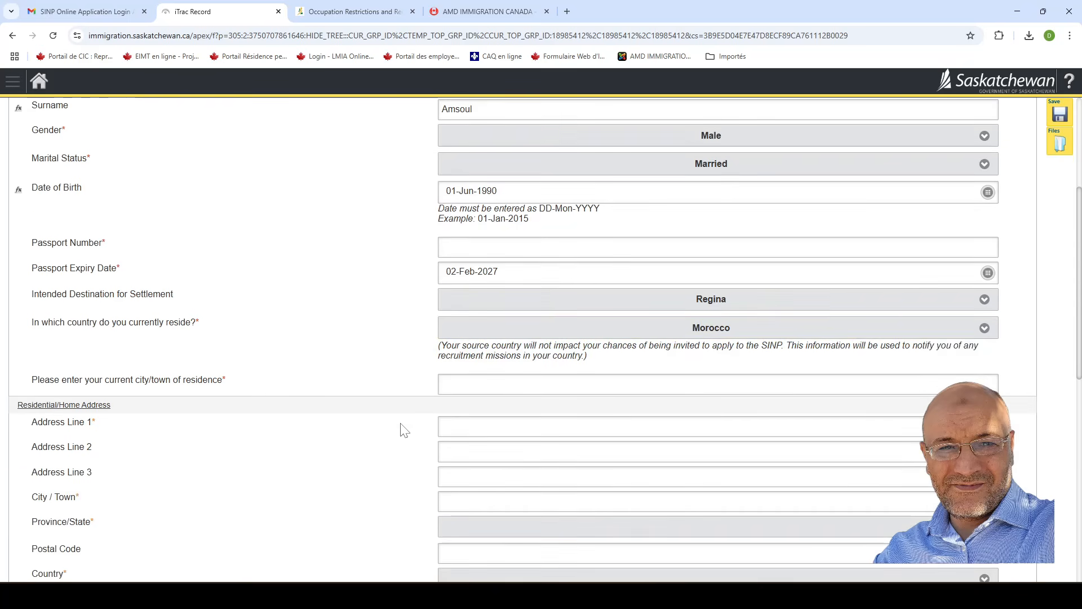
pyautogui.scroll(-1, 398, 430)
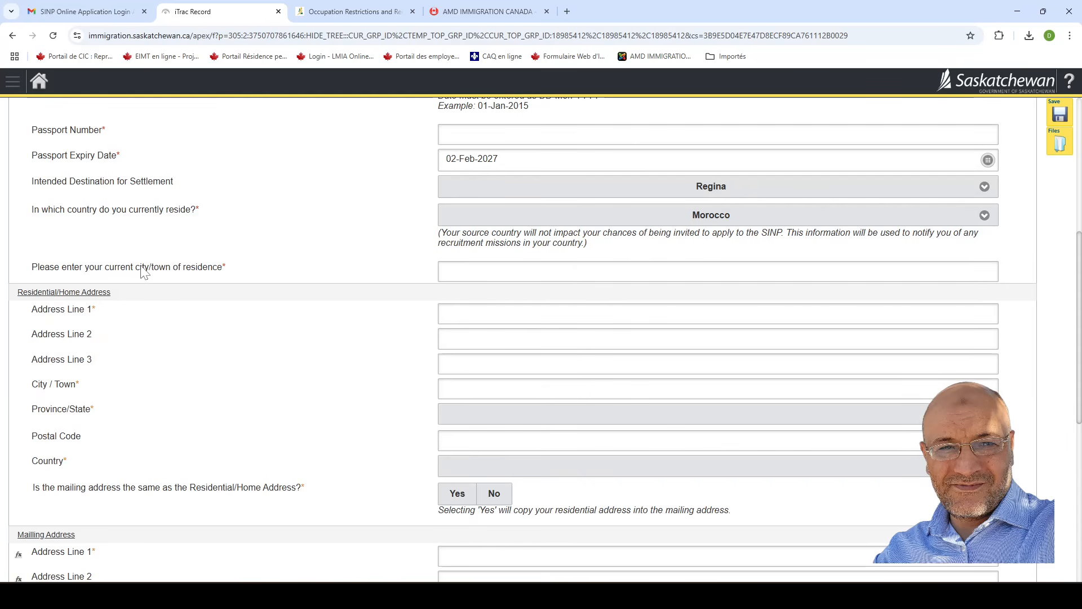
pyautogui.click(474, 272)
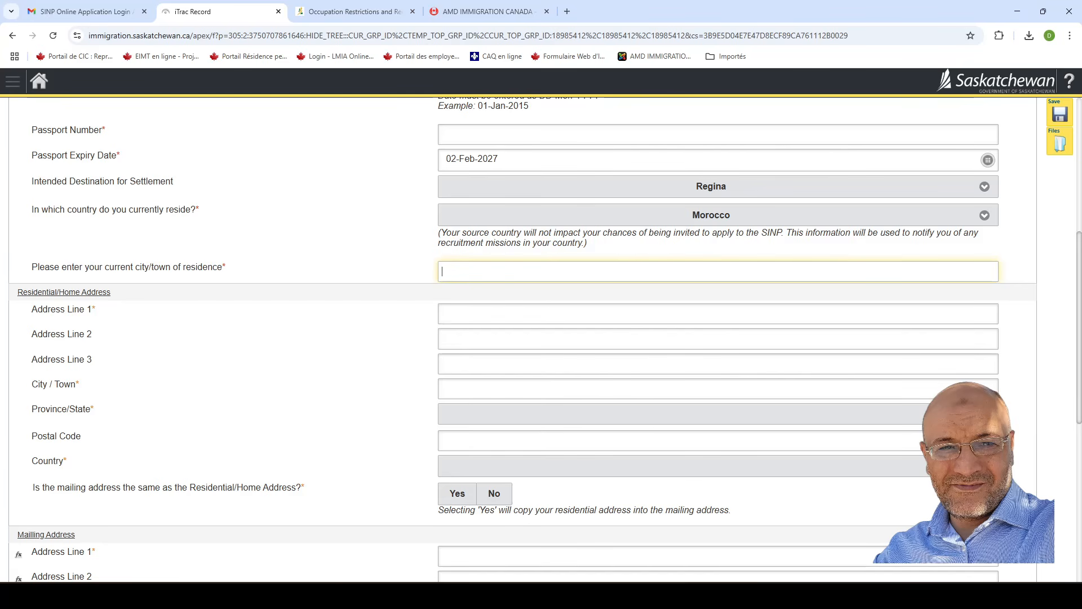
pyautogui.write('CASABLANCA')
# Fill the residential street address line, fixing a typo, and residential city CASABLANCA.
pyautogui.click(442, 314)
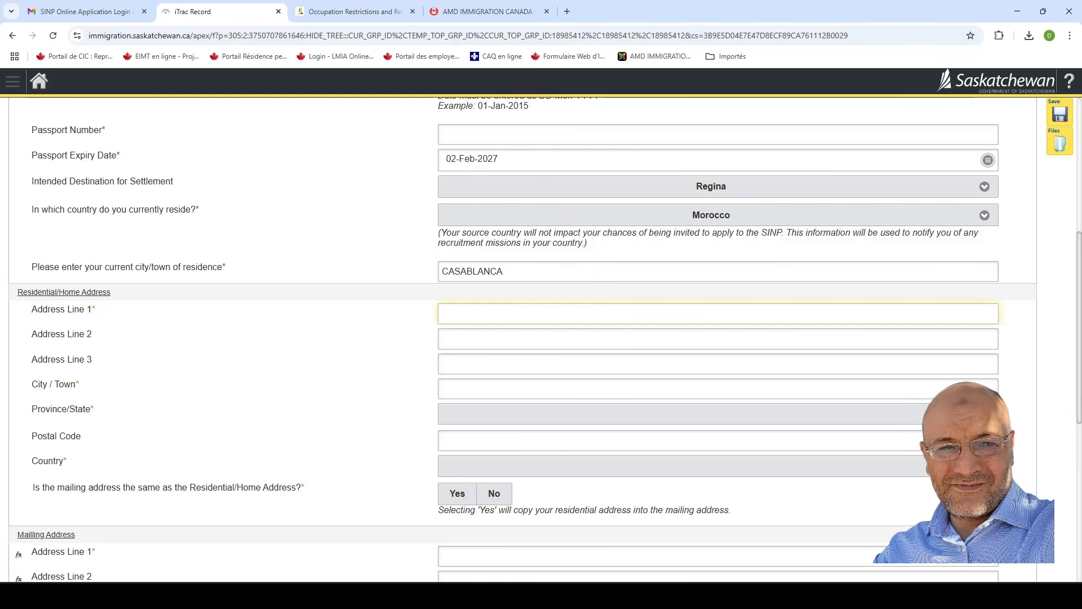
pyautogui.write('1234 RUE DU BOULECARD')
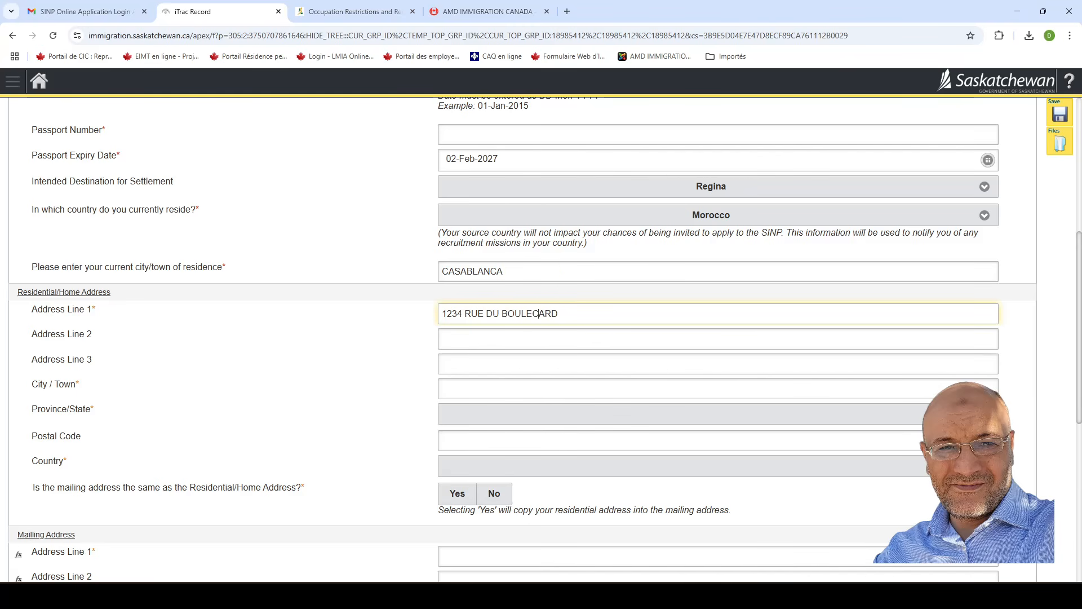
pyautogui.press('BackSpace')
pyautogui.write('V')
pyautogui.click(95, 388)
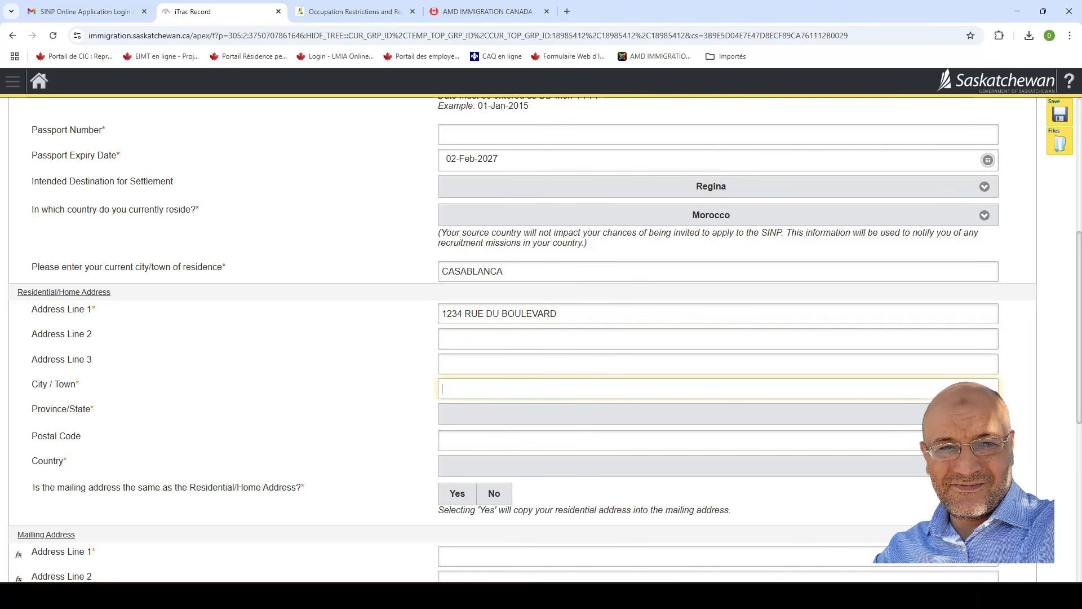
pyautogui.write('CASABLANCA')
pyautogui.click(544, 417)
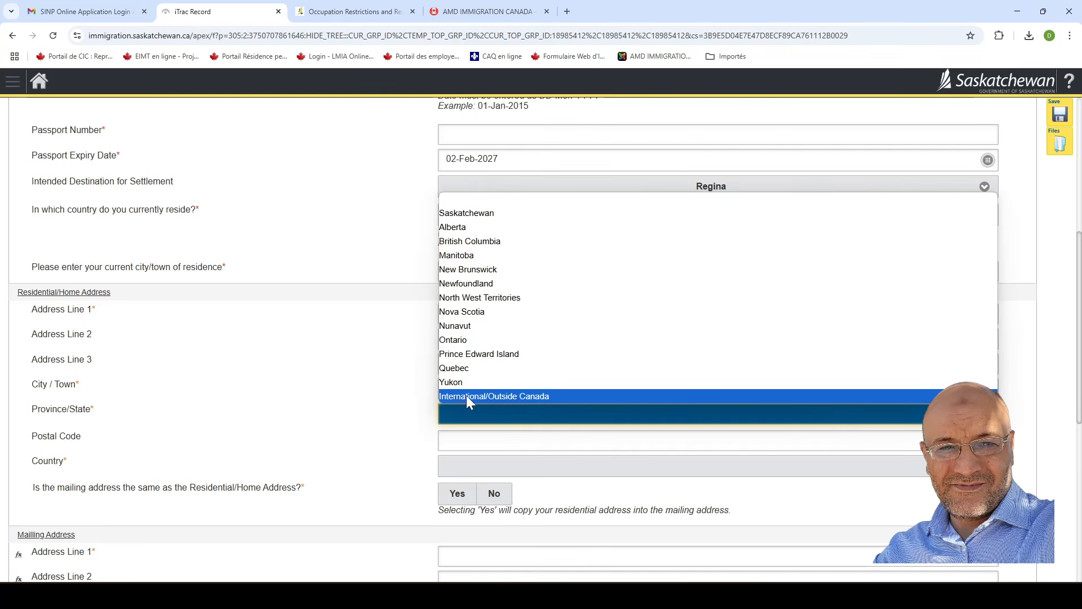
# Set address province to International/Outside Canada, state GRAND CASABLANCA, a postal code, and country Morocco.
pyautogui.click(517, 397)
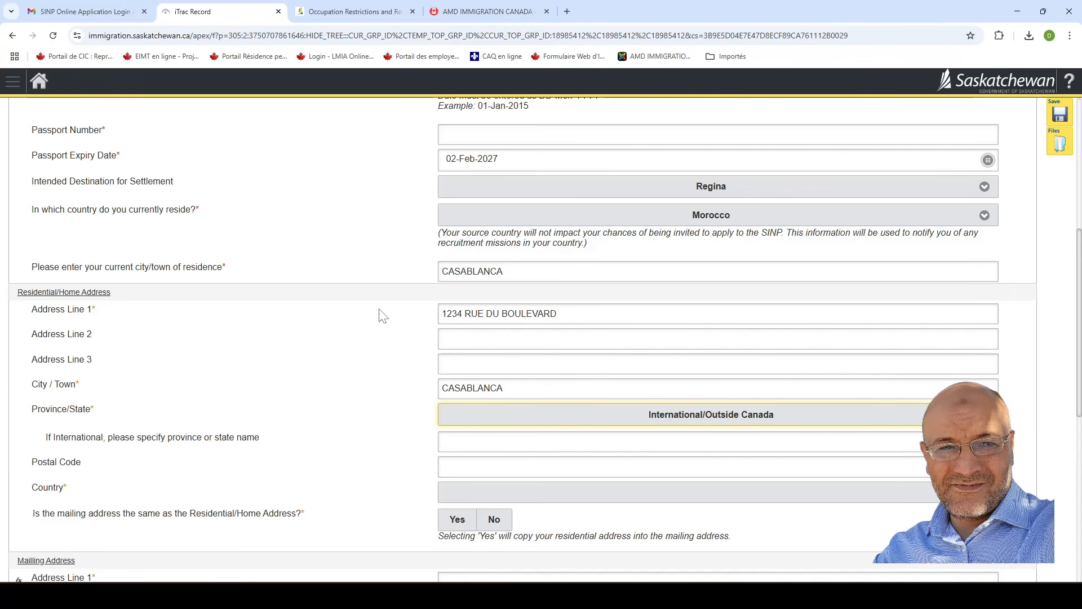
pyautogui.scroll(1, 401, 327)
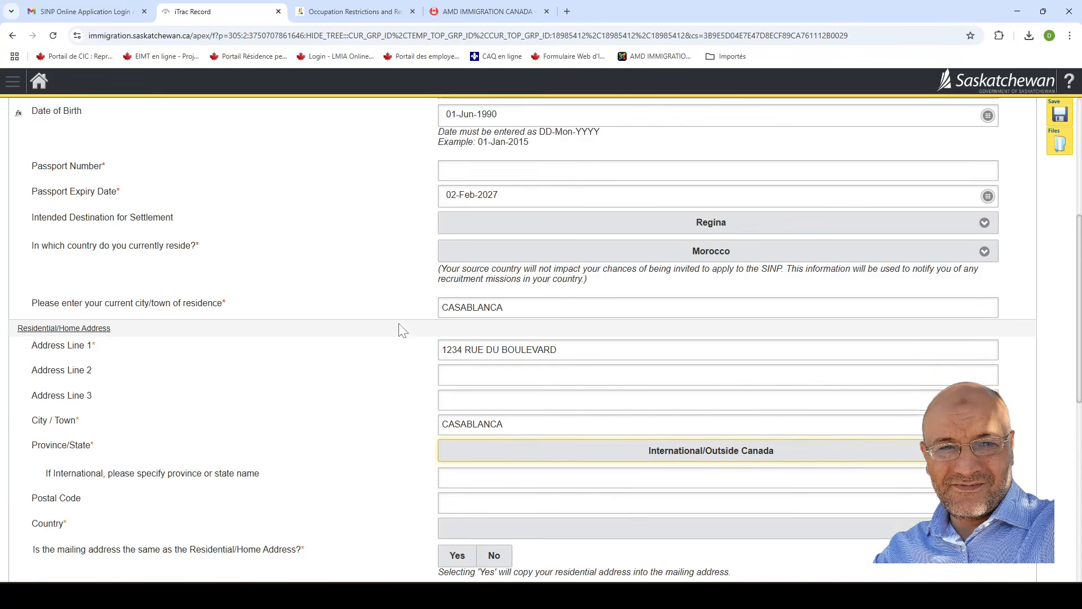
pyautogui.scroll(-2, 342, 413)
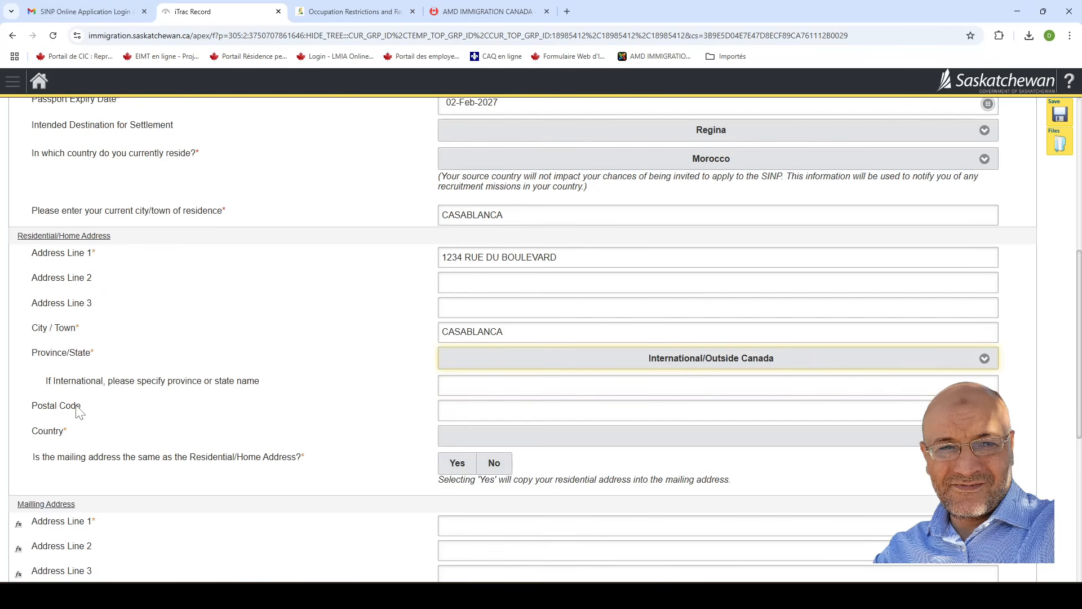
pyautogui.press('Tab')
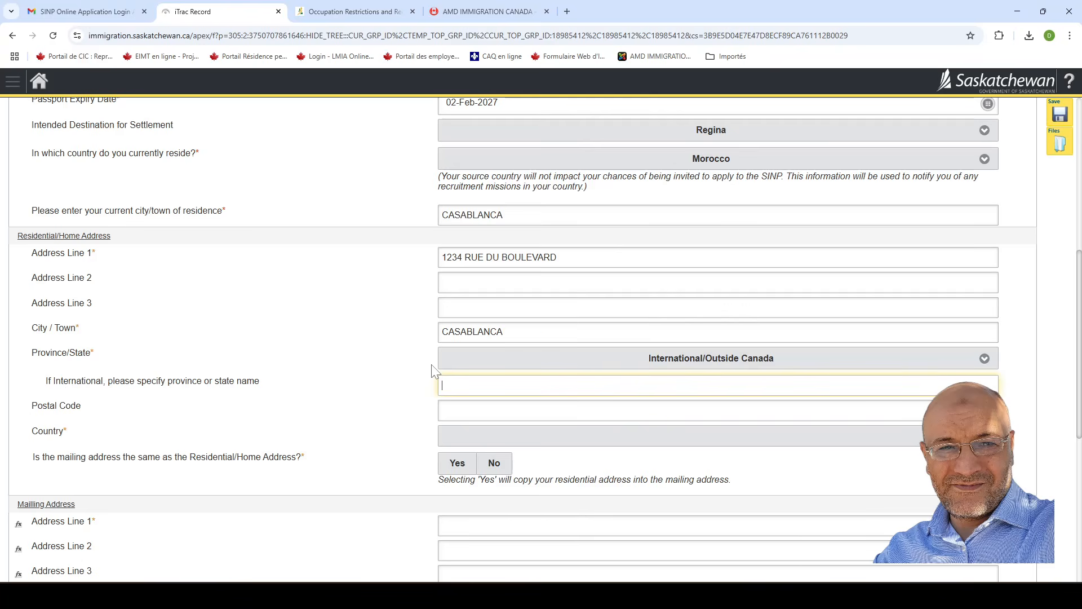
pyautogui.write('GRAND CASABLANCA')
pyautogui.press('Tab')
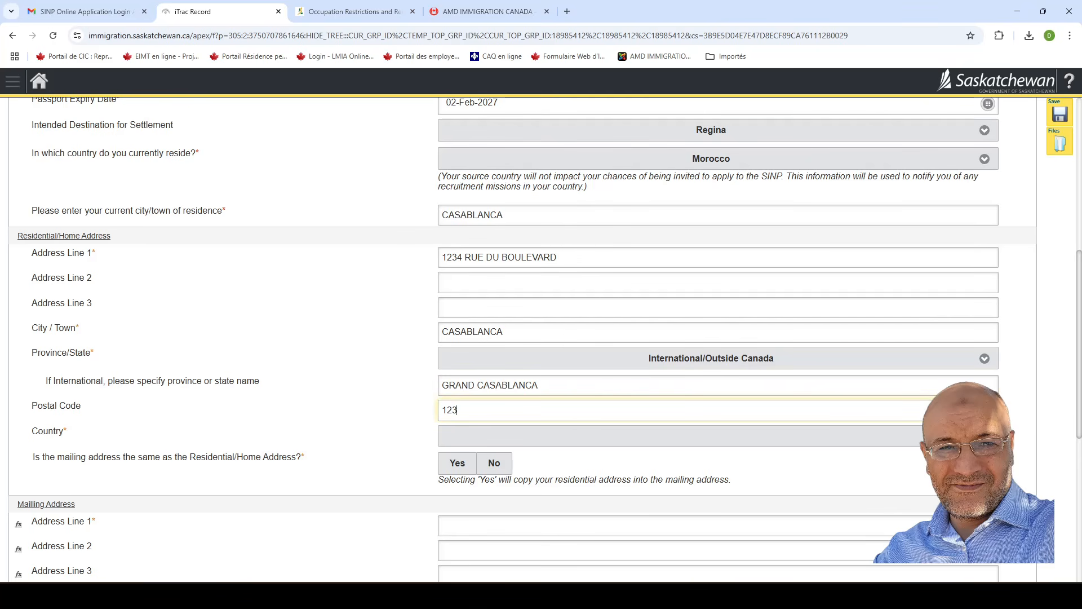
pyautogui.write('123456')
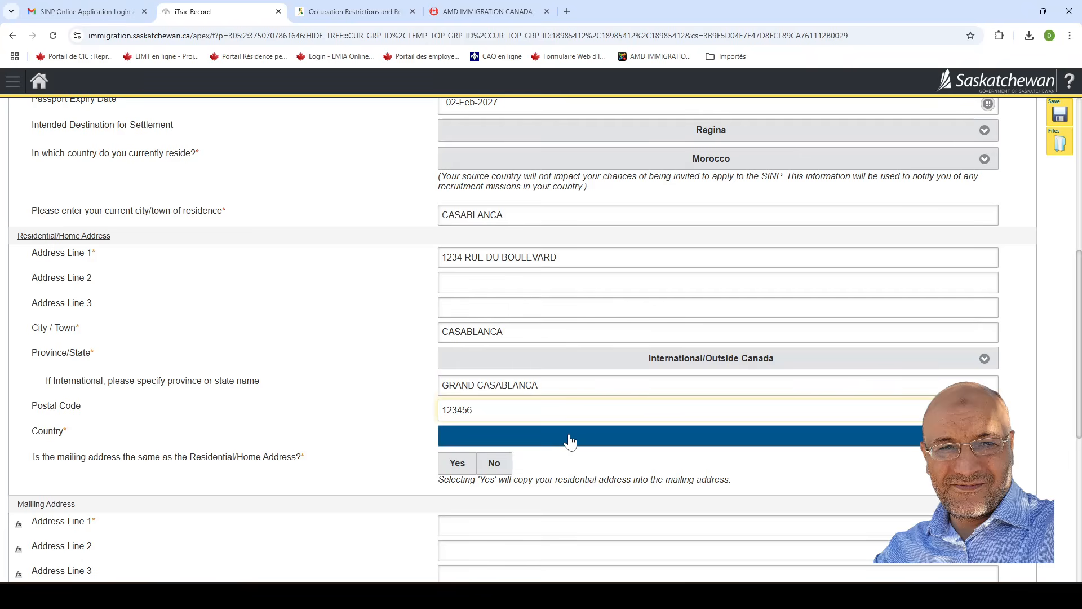
pyautogui.click(569, 443)
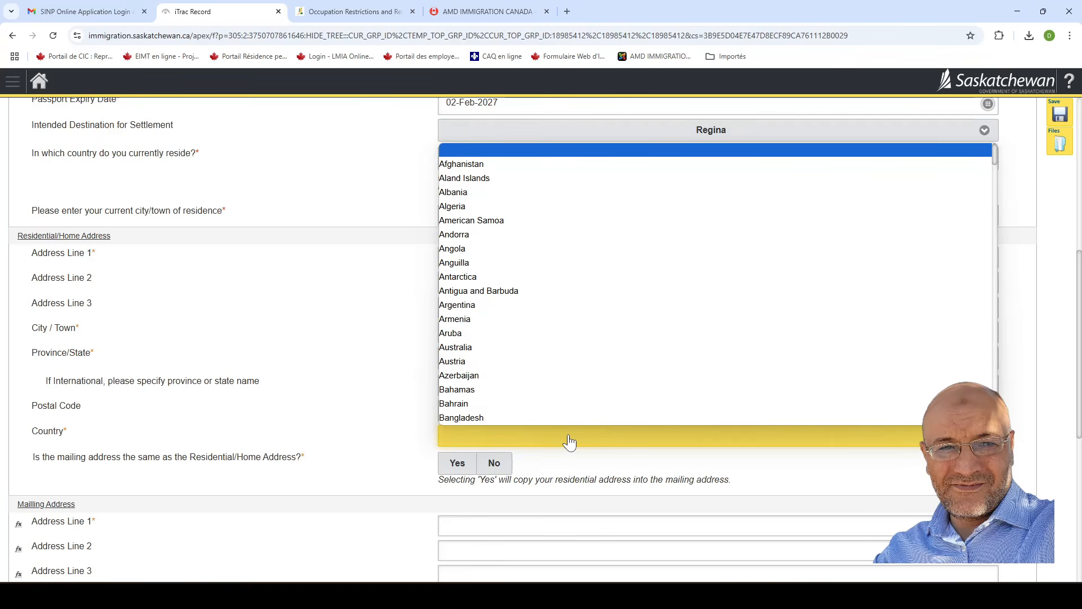
pyautogui.press('n')
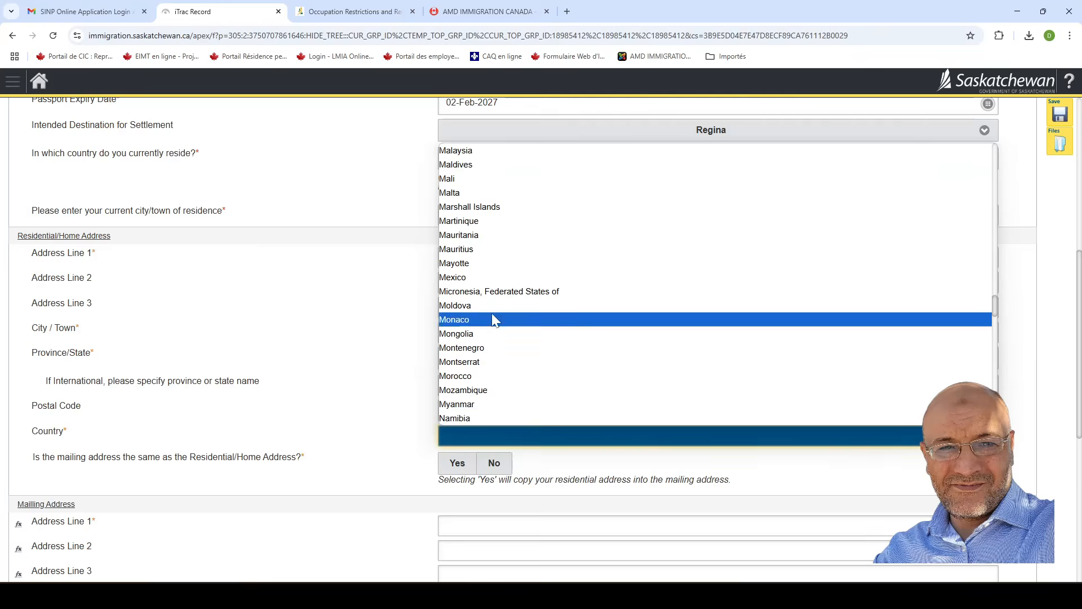
pyautogui.click(479, 375)
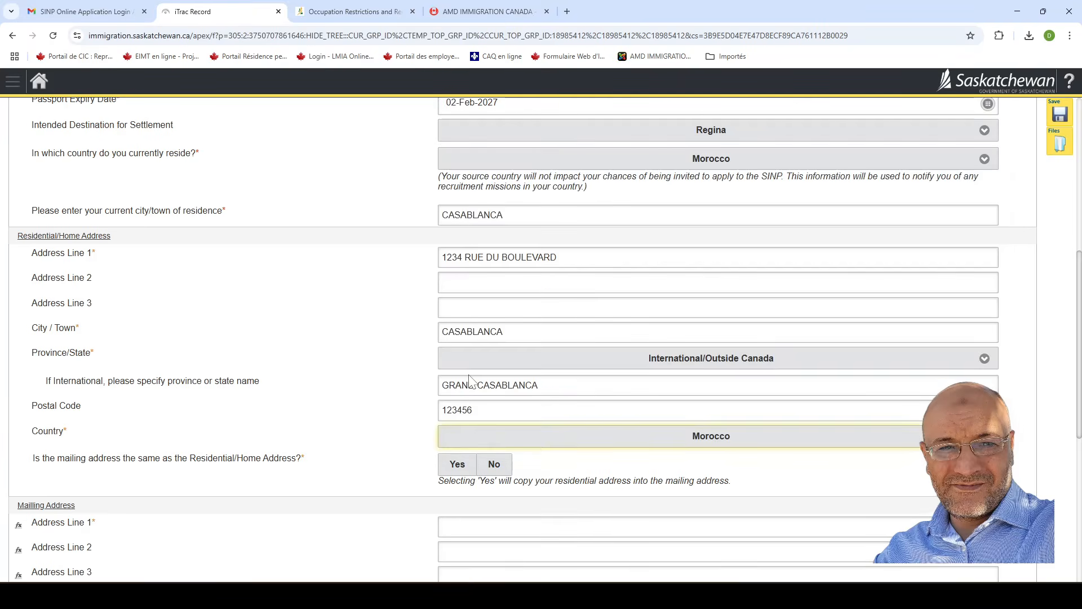
pyautogui.scroll(-1, 370, 453)
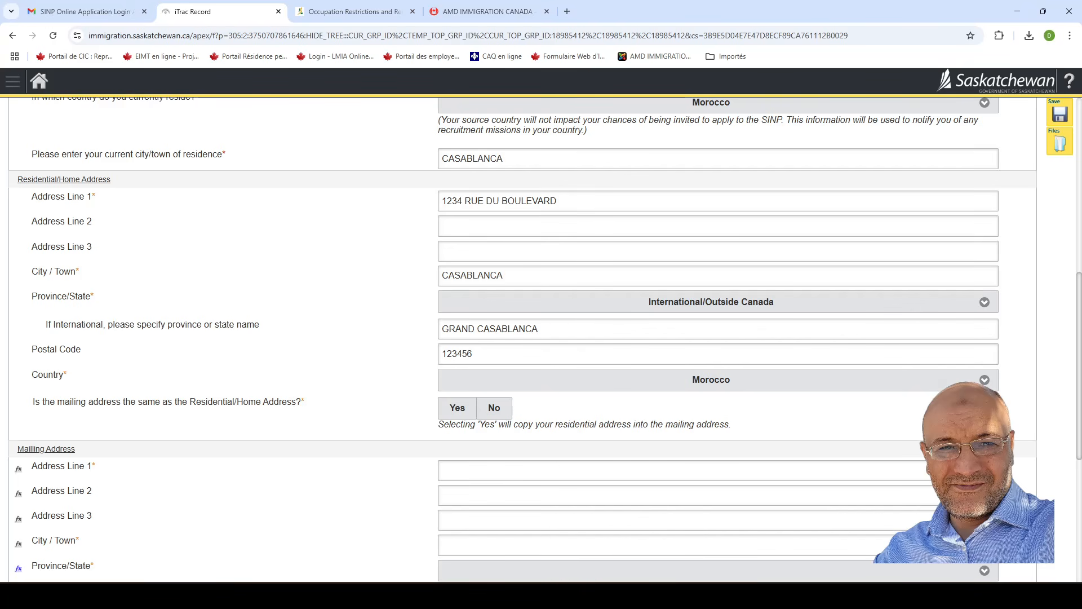
# Copy the residential address into the mailing address.
pyautogui.click(460, 414)
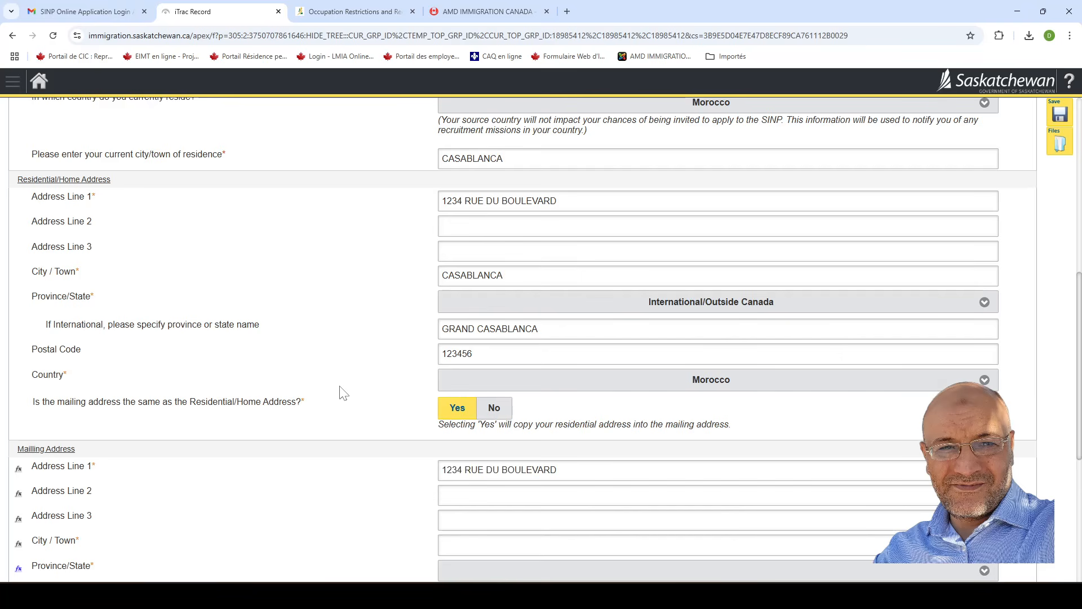
pyautogui.scroll(-4, 344, 397)
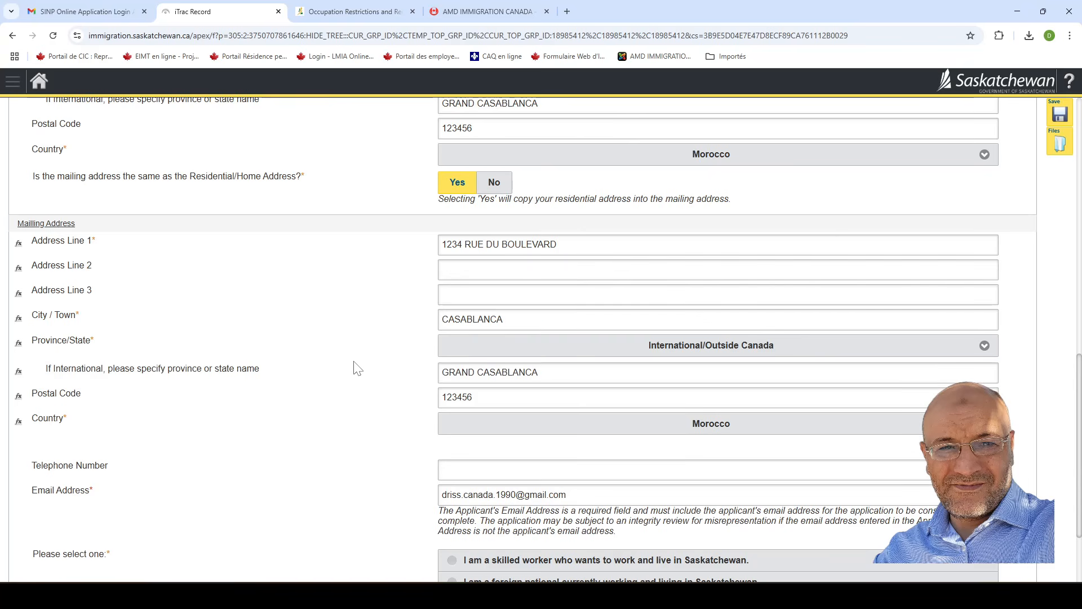
pyautogui.scroll(-1, 362, 394)
pyautogui.scroll(-1, 362, 393)
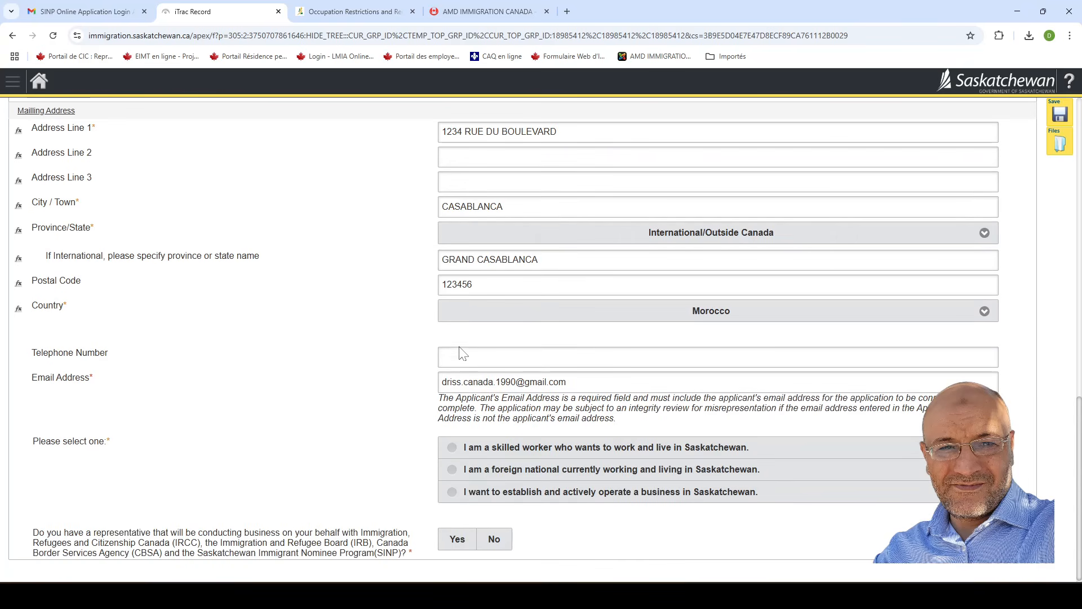
# Enter the applicant's telephone number and mark them as a skilled worker for Saskatchewan.
pyautogui.click(480, 357)
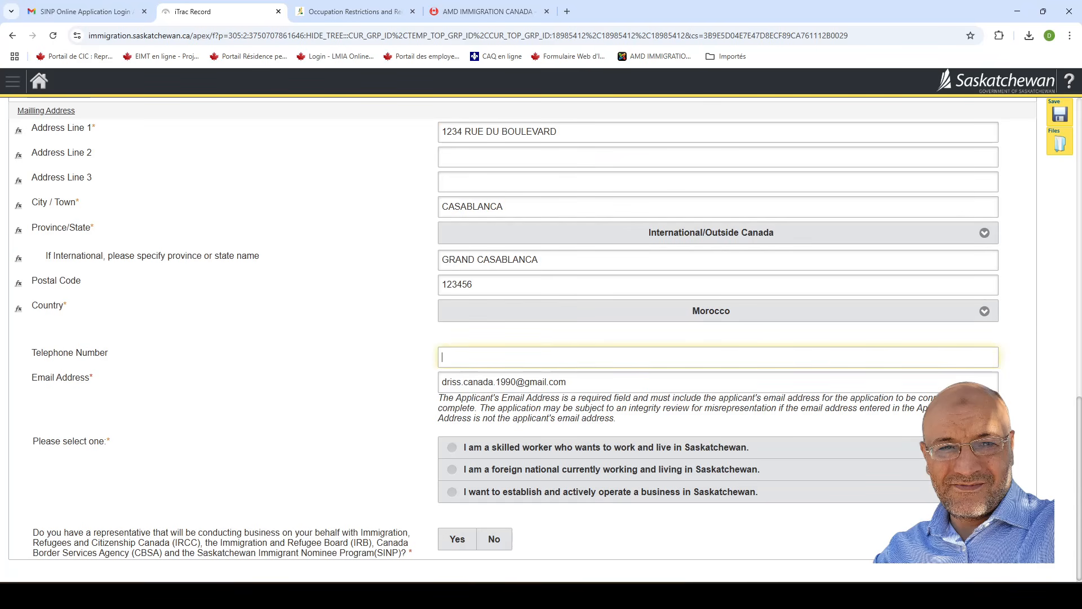
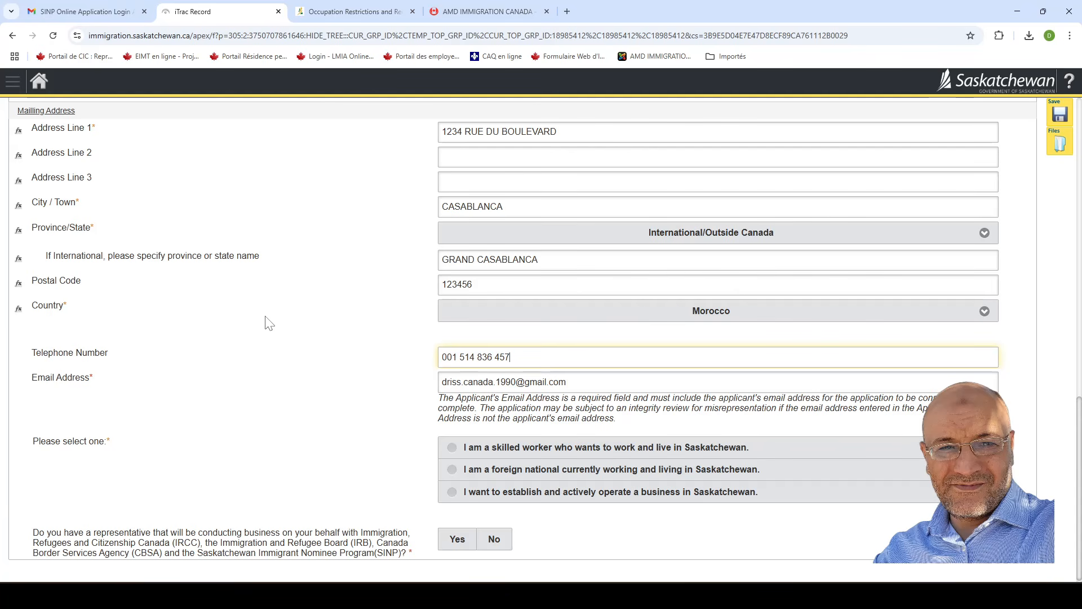
pyautogui.click(398, 407)
pyautogui.scroll(-1, 396, 394)
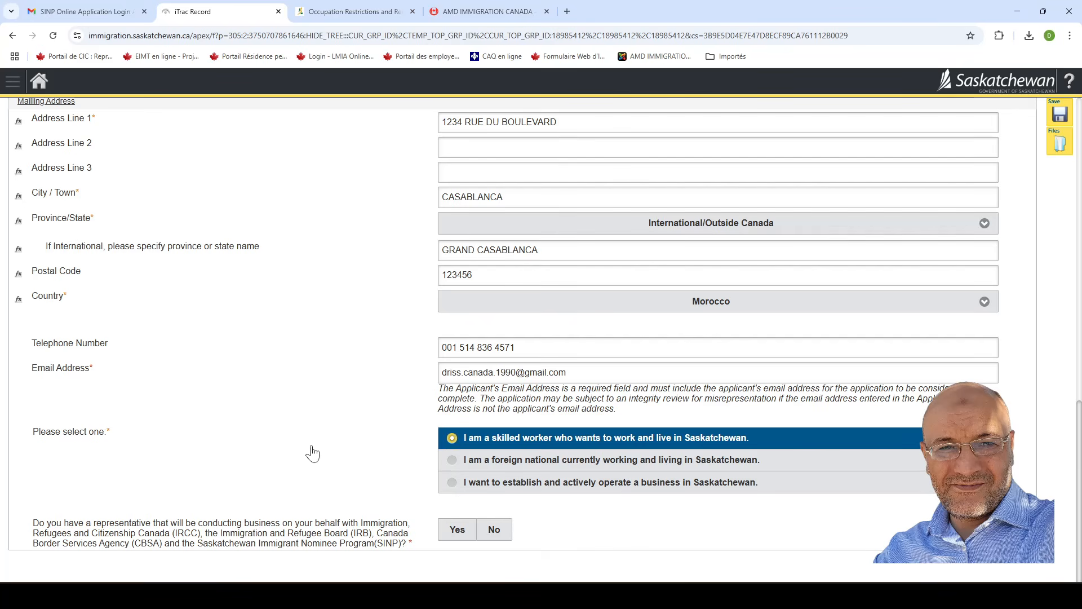
# Answer No to having a representative, then scroll back through the form to review it.
pyautogui.click(454, 540)
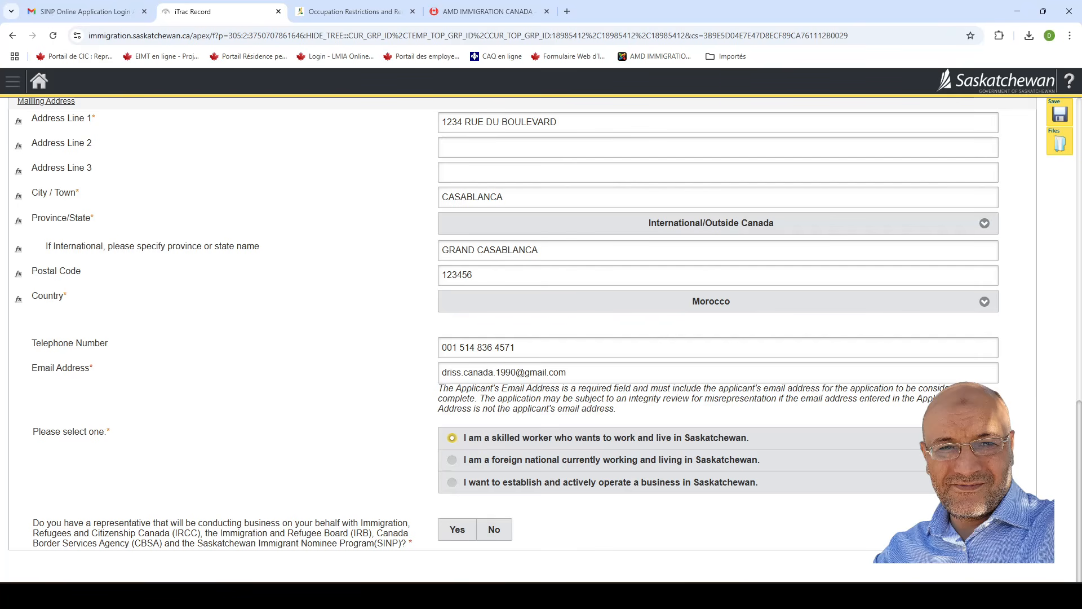
pyautogui.click(494, 531)
pyautogui.click(494, 531)
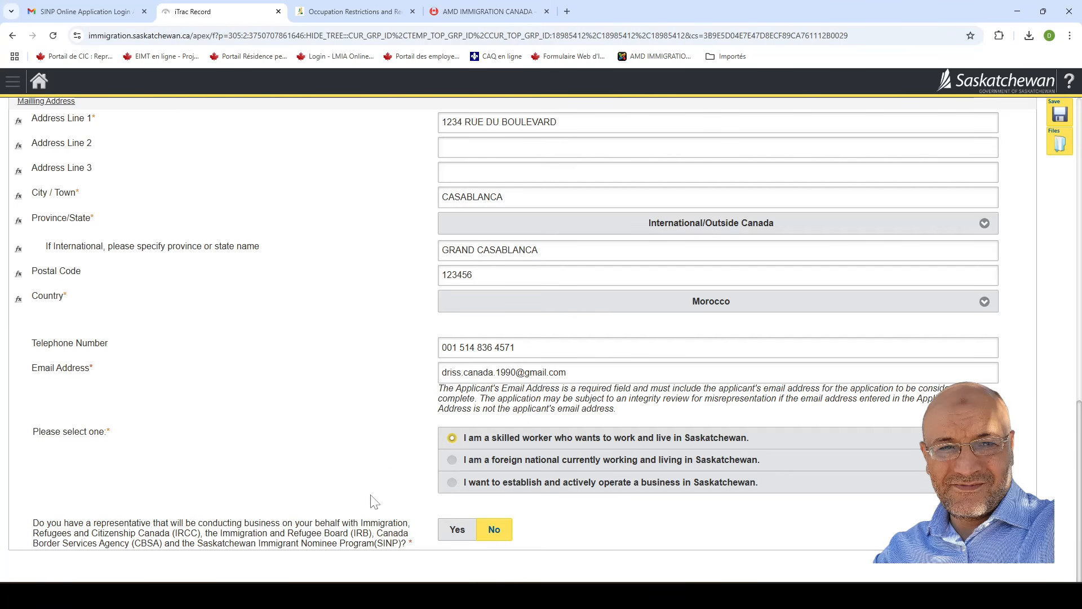
pyautogui.scroll(1, 372, 507)
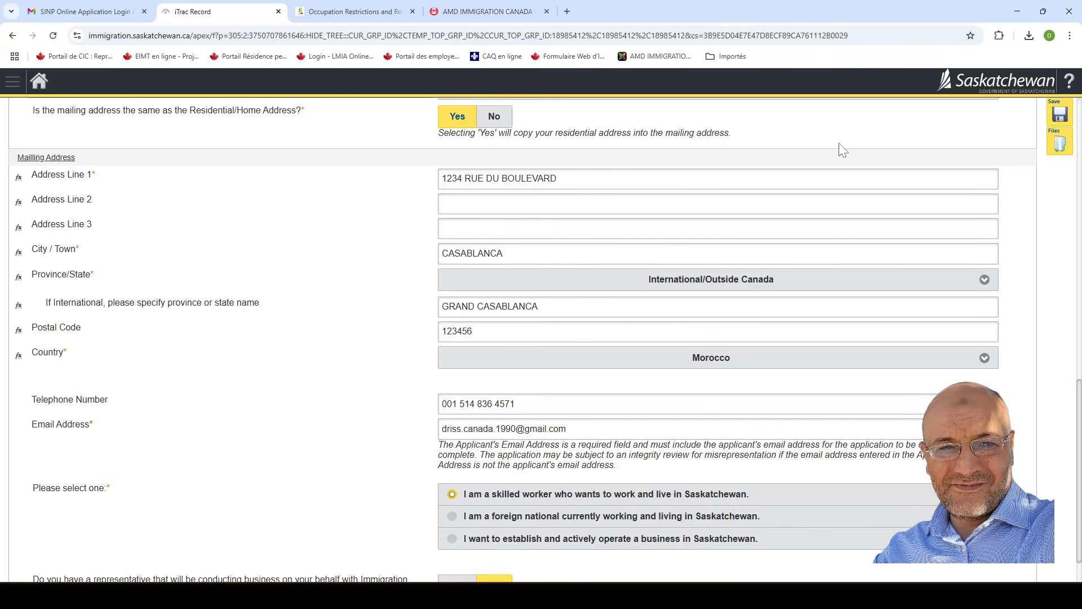
pyautogui.scroll(6, 838, 224)
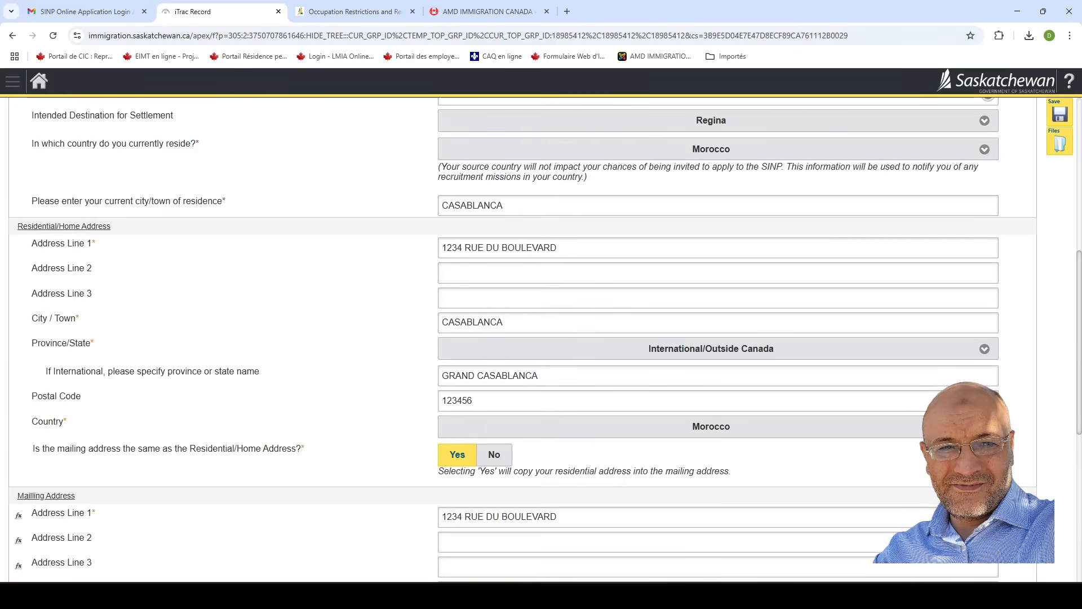
pyautogui.scroll(7, 739, 226)
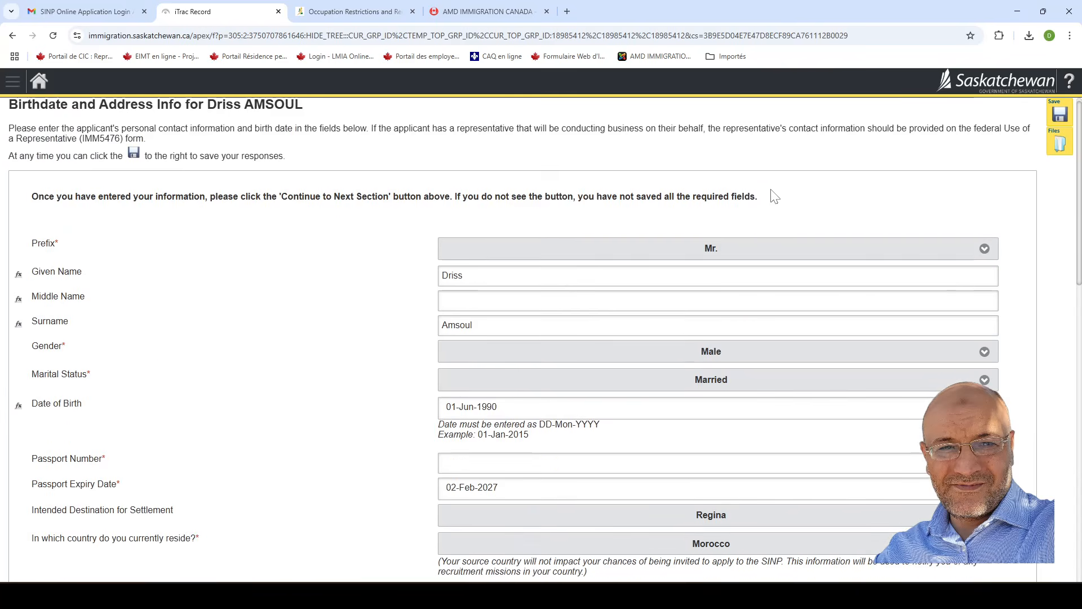
pyautogui.scroll(1, 733, 248)
pyautogui.scroll(-4, 411, 375)
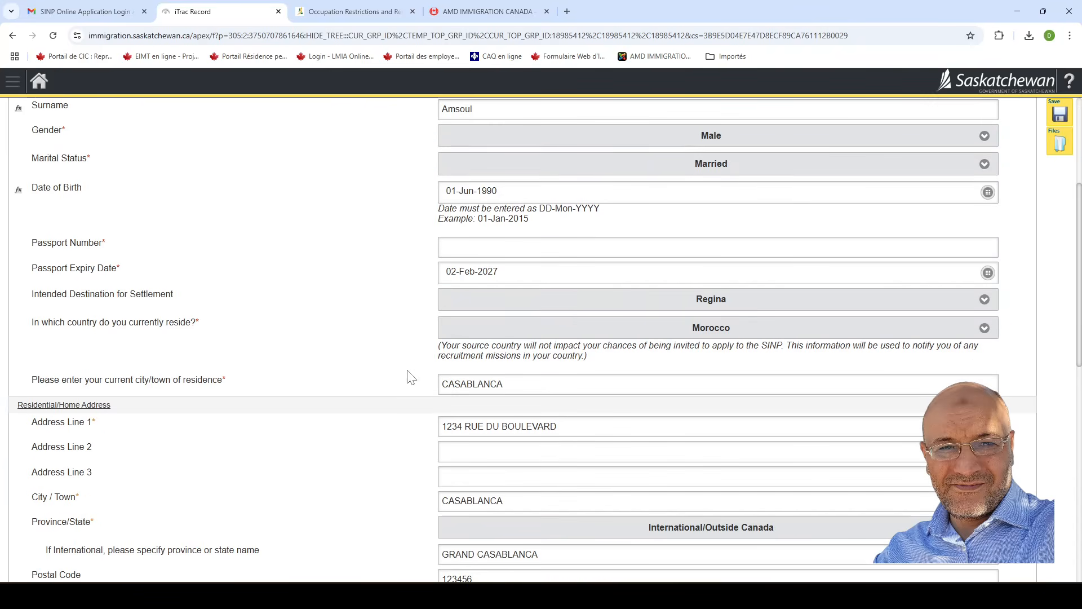
pyautogui.scroll(-3, 417, 407)
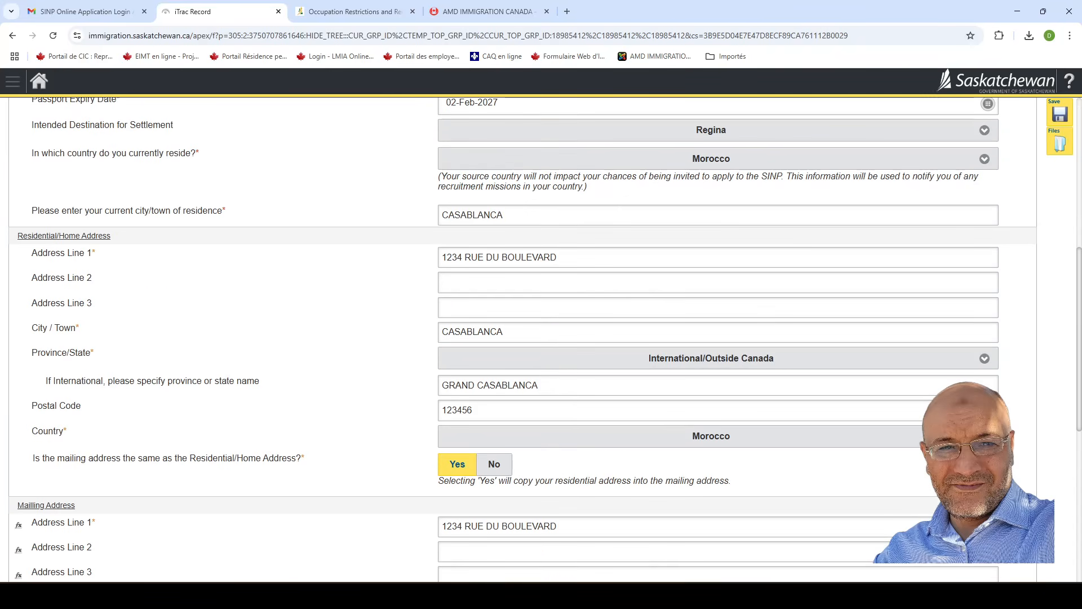
# Save, dismiss the missing-field alert, enter the passport number, and save the form again.
pyautogui.click(1060, 117)
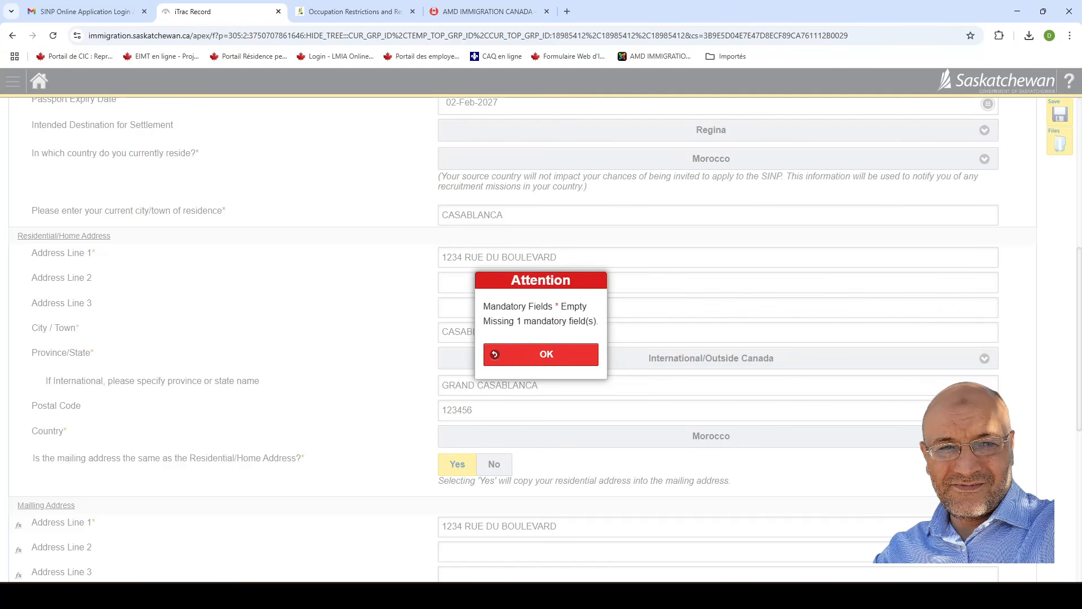
pyautogui.click(549, 358)
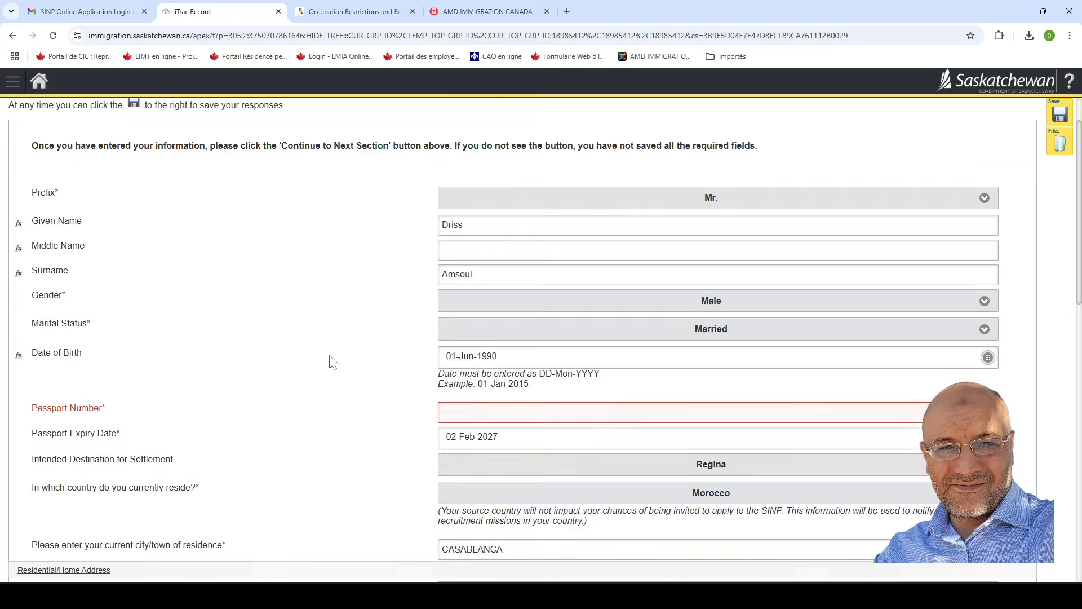
pyautogui.scroll(-3, 352, 366)
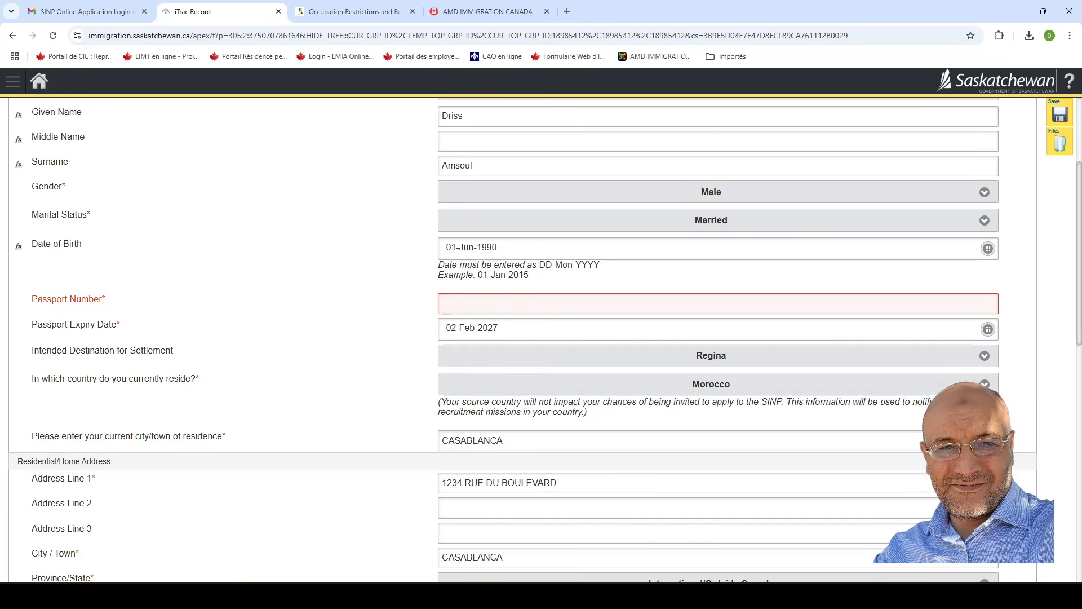
pyautogui.click(441, 304)
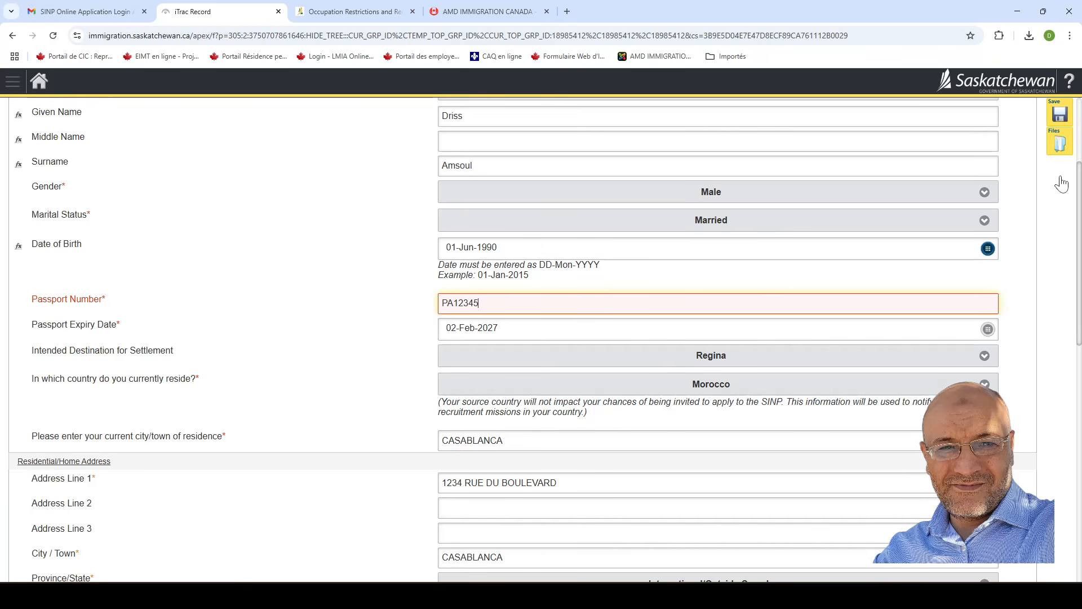
pyautogui.click(1060, 113)
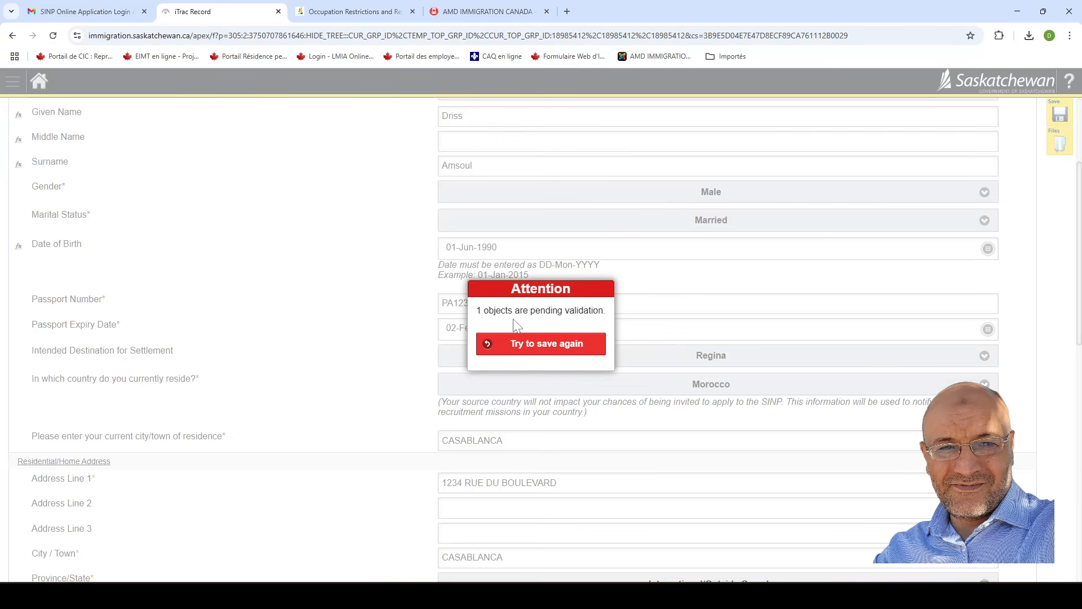
# Save the birthdate and address details, declining Chrome's offer to store the address.
pyautogui.click(548, 350)
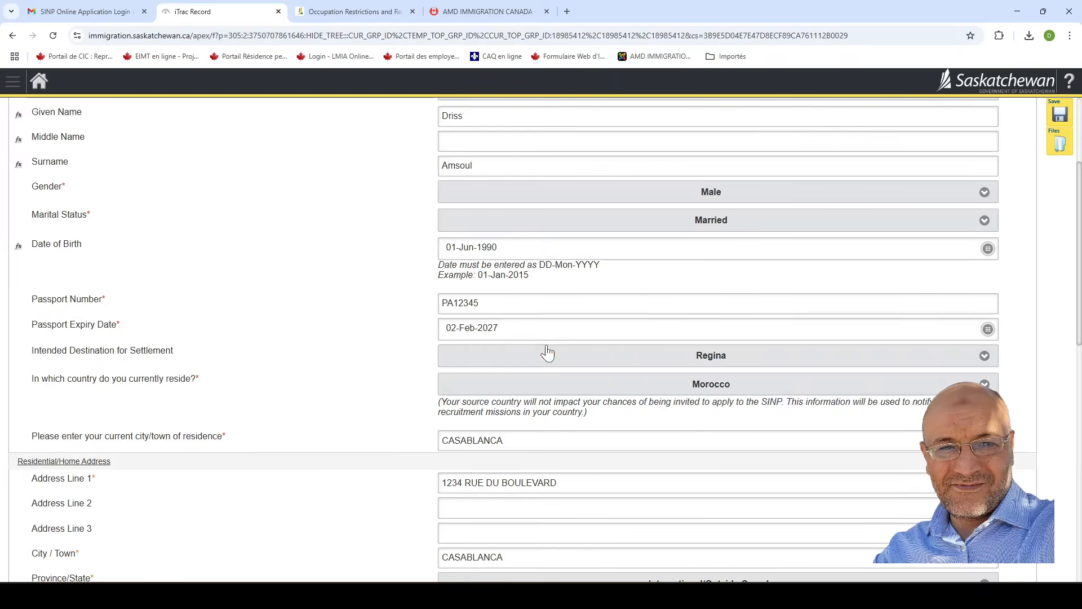
pyautogui.scroll(-7, 606, 374)
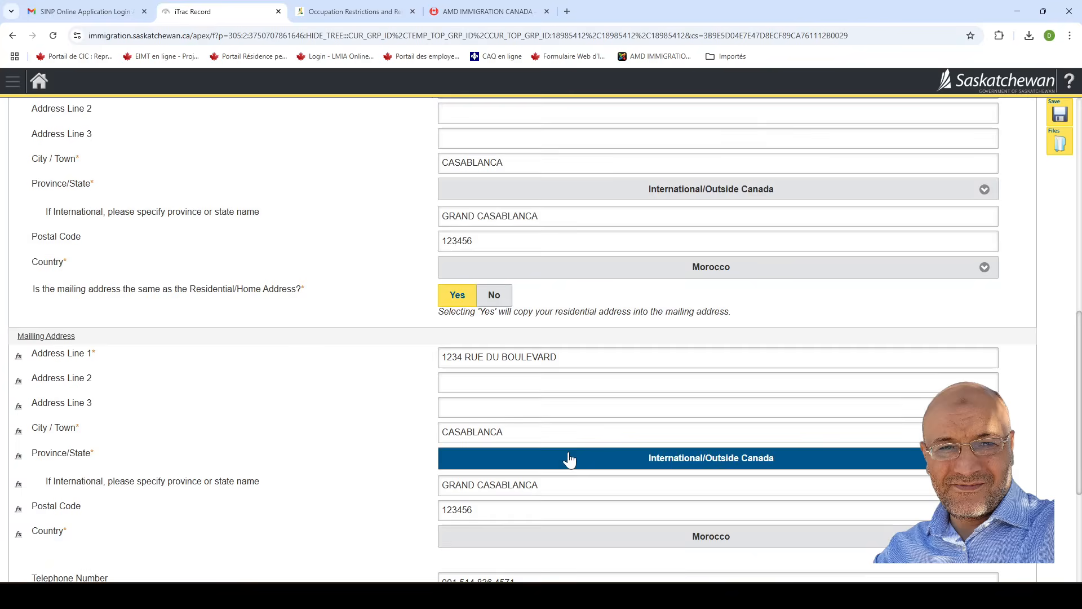
pyautogui.scroll(8, 925, 189)
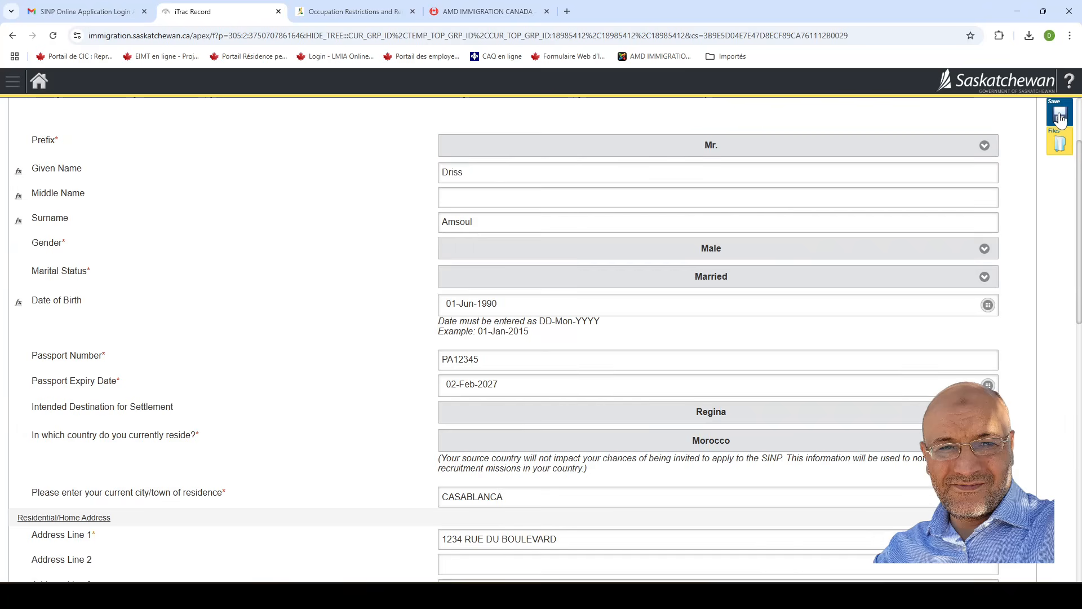
pyautogui.click(1060, 115)
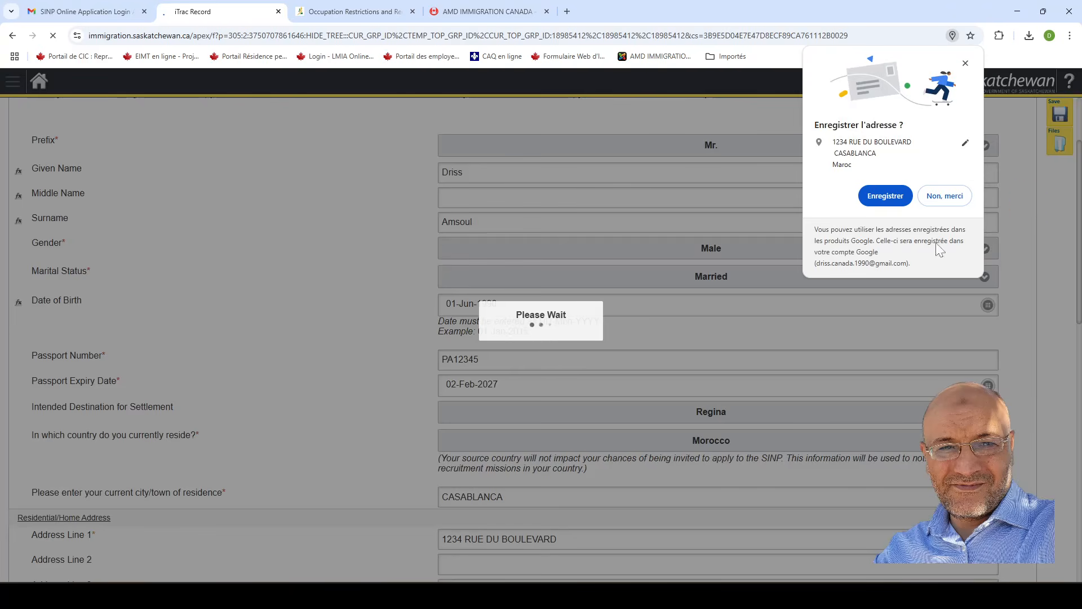
pyautogui.click(961, 196)
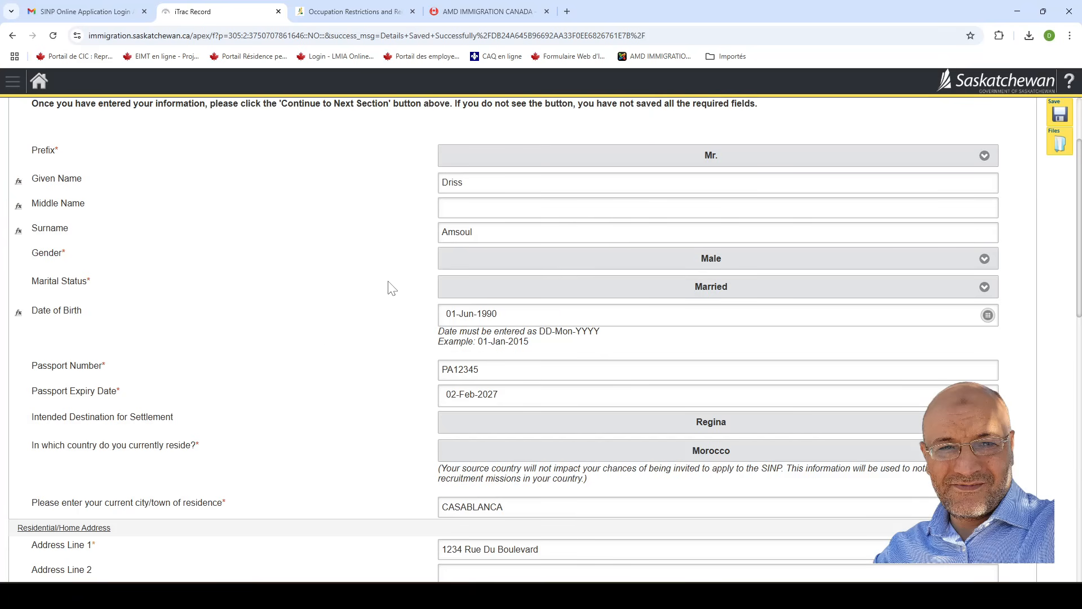
pyautogui.scroll(-3, 361, 322)
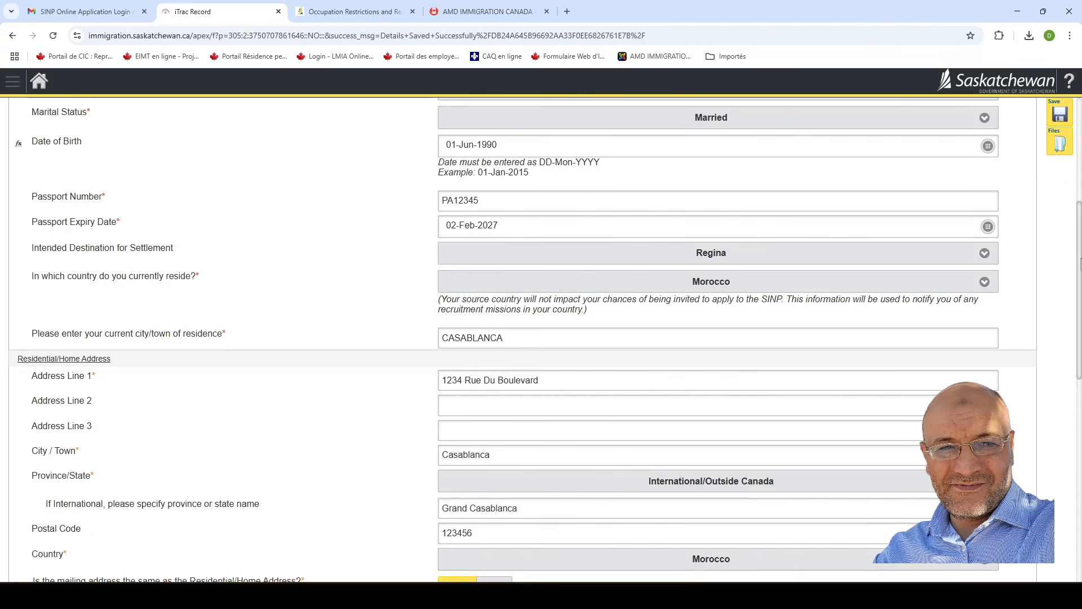
pyautogui.scroll(-5, 1079, 274)
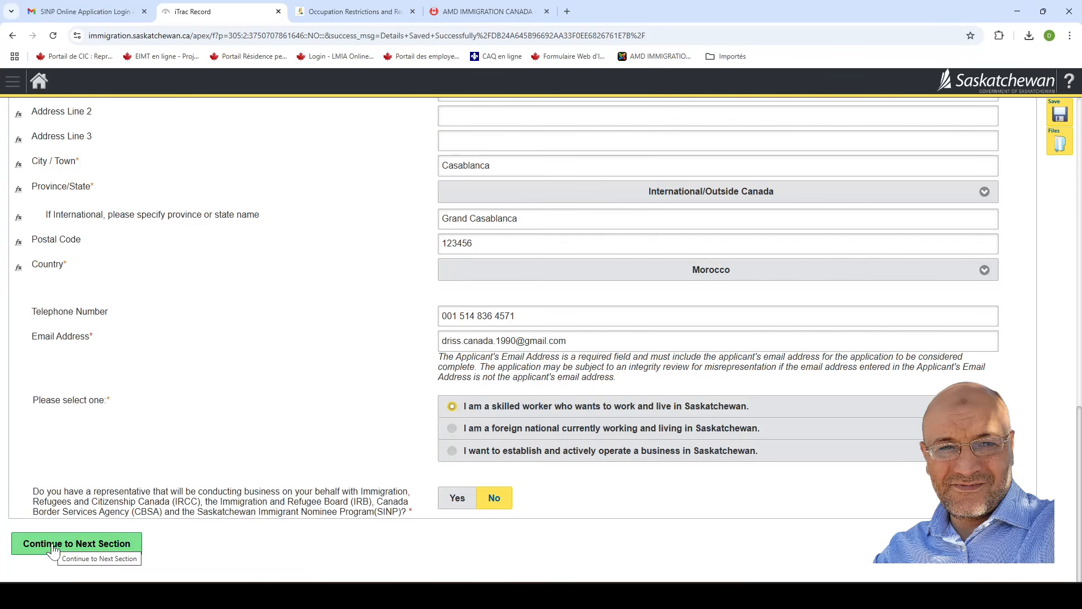
# On Eligibility for Application, answer No to a current job offer and Yes to the Express Entry pool.
pyautogui.click(54, 547)
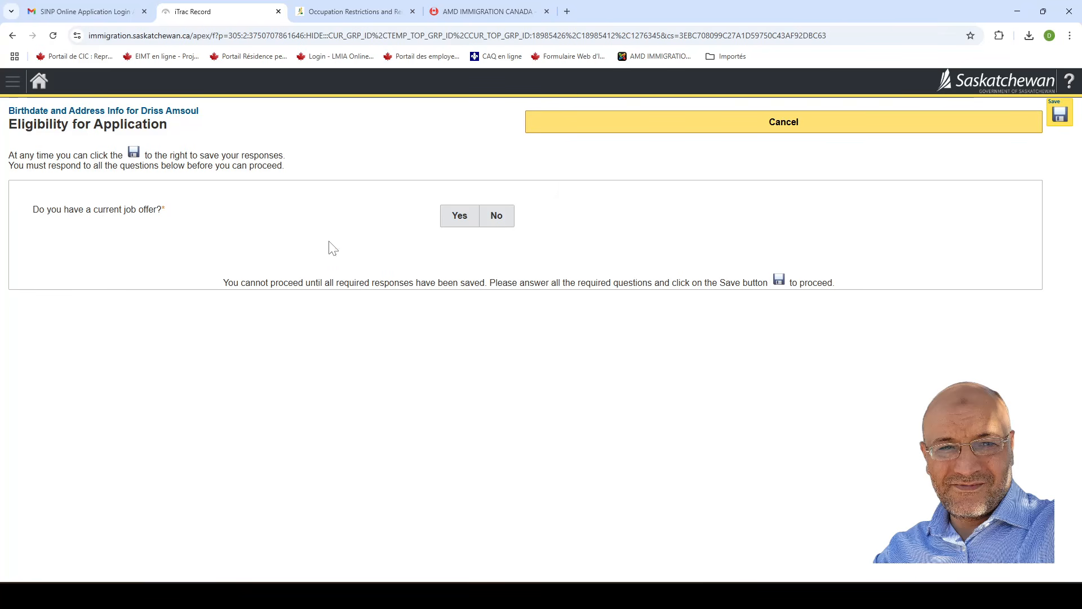
pyautogui.click(497, 221)
pyautogui.click(498, 221)
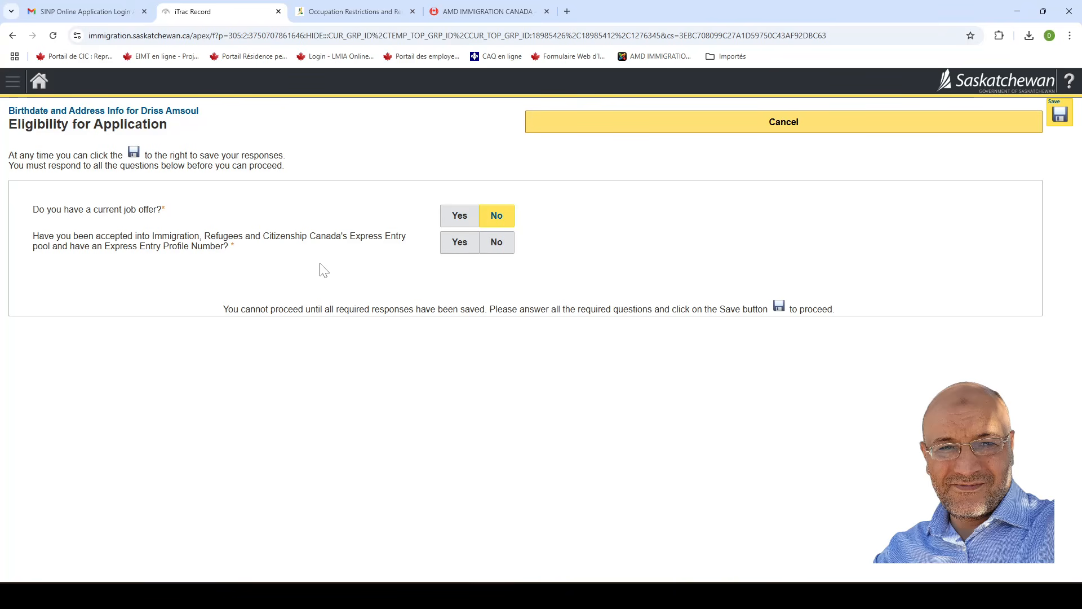
pyautogui.click(496, 246)
pyautogui.click(460, 243)
pyautogui.click(458, 245)
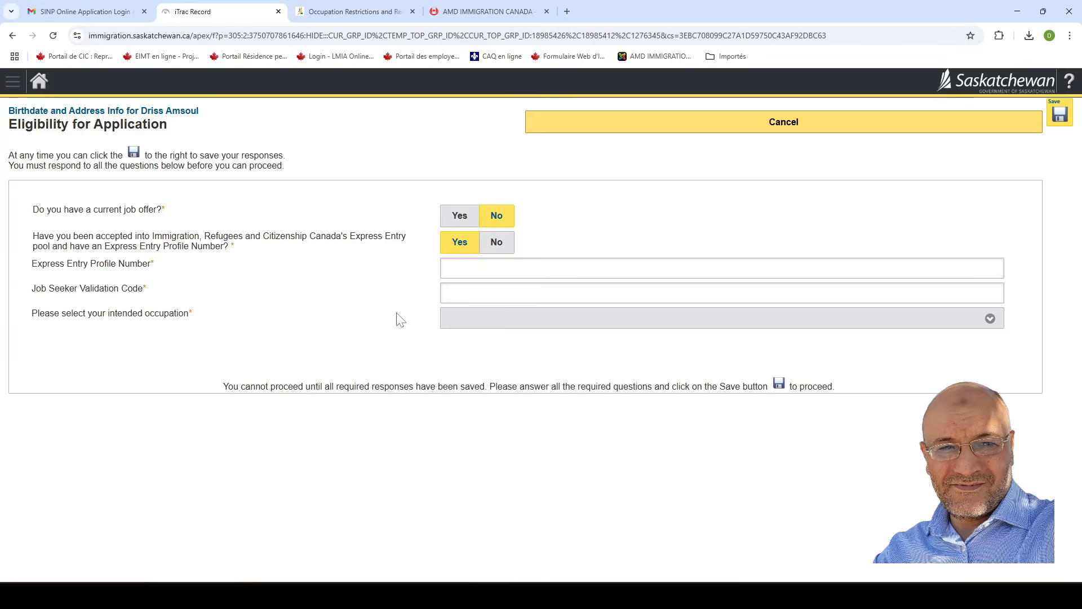
pyautogui.click(544, 324)
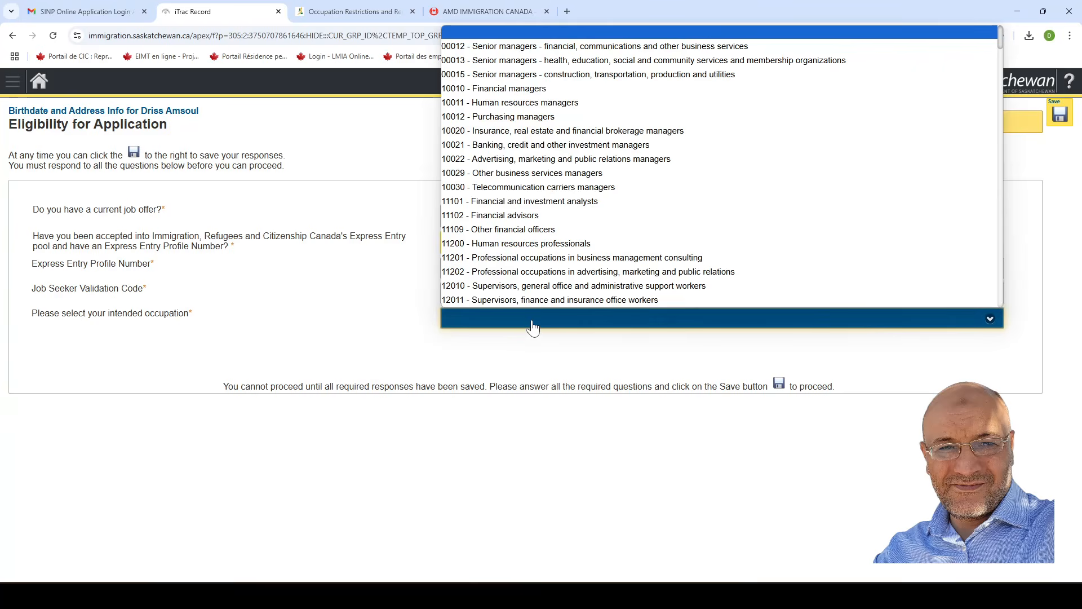
pyautogui.scroll(-7, 781, 96)
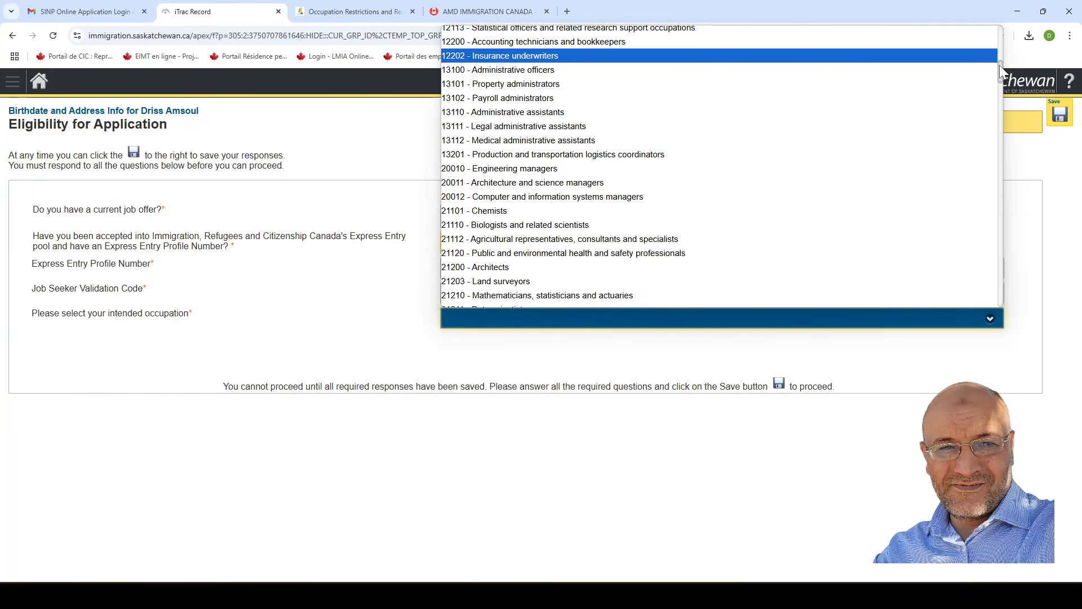
pyautogui.moveTo(1002, 72); pyautogui.dragTo(183, 387)
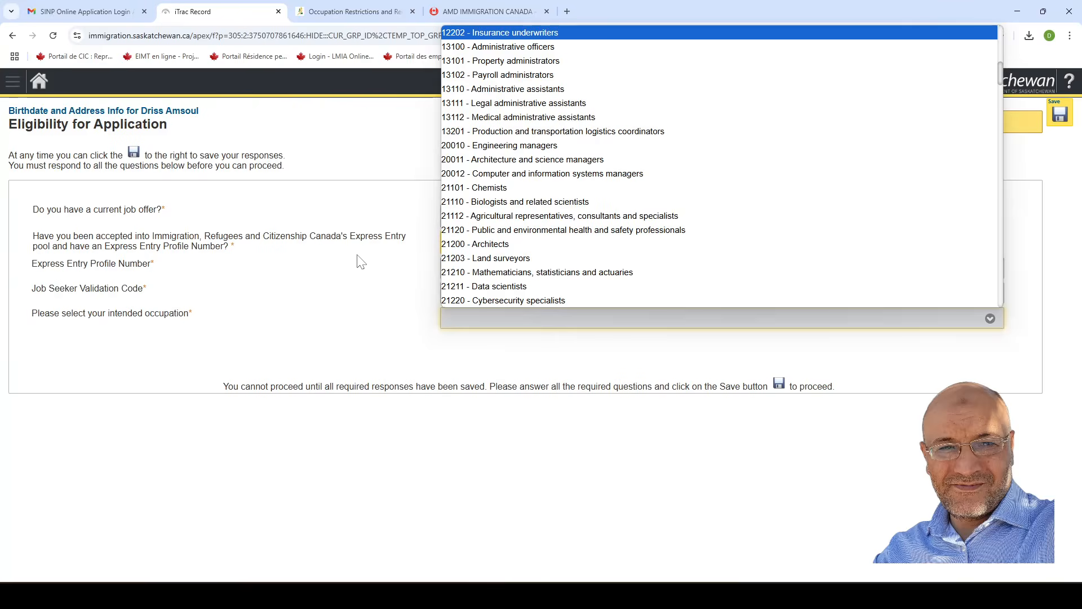
pyautogui.click(381, 266)
pyautogui.click(496, 242)
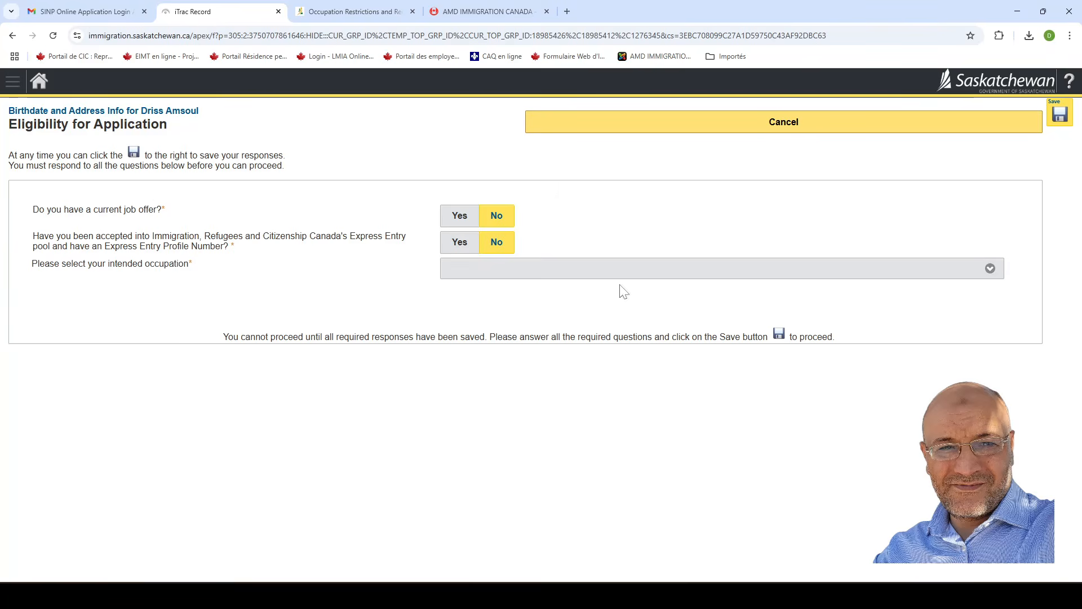
pyautogui.click(603, 273)
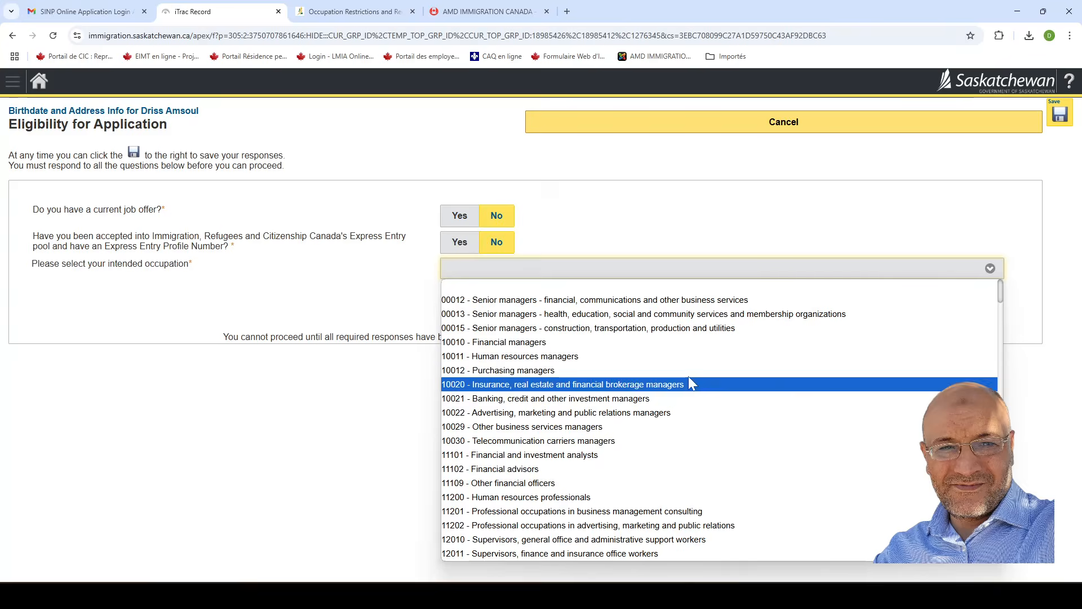
pyautogui.scroll(-8, 725, 363)
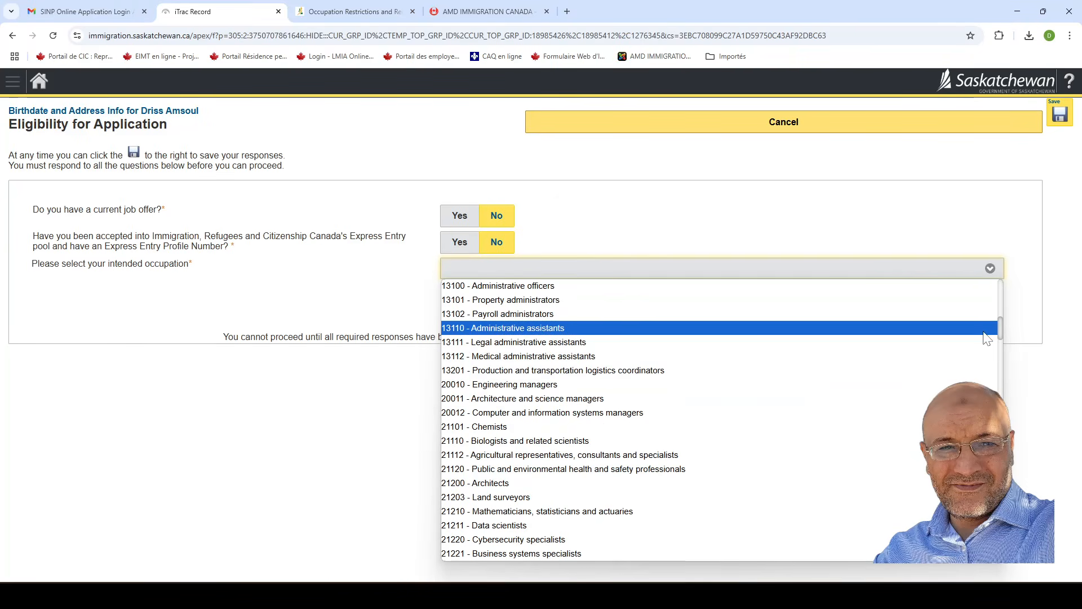
pyautogui.moveTo(1000, 331); pyautogui.dragTo(1013, 570)
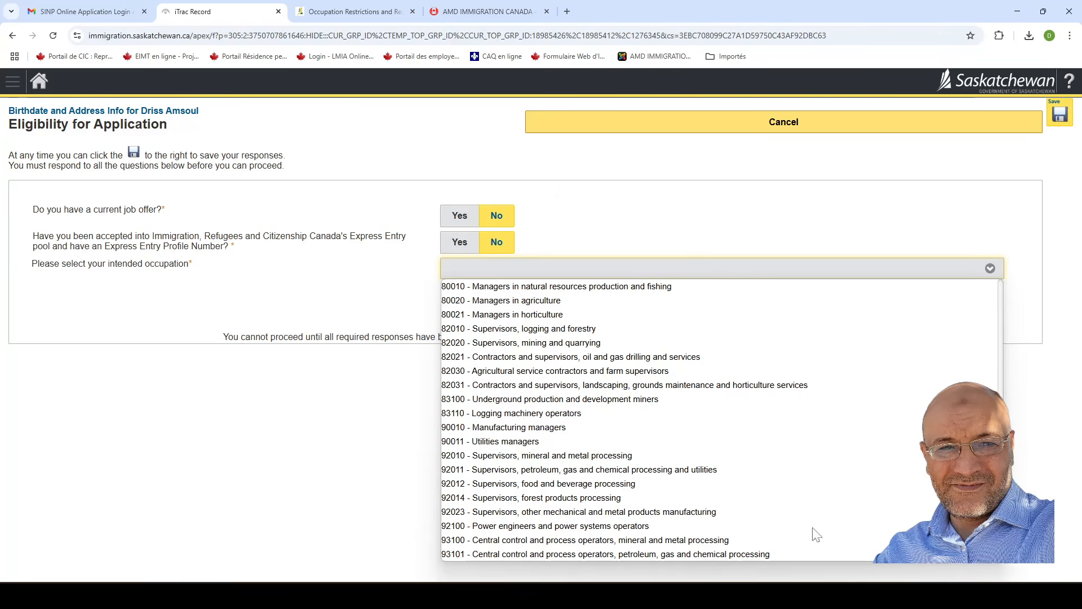
pyautogui.click(405, 399)
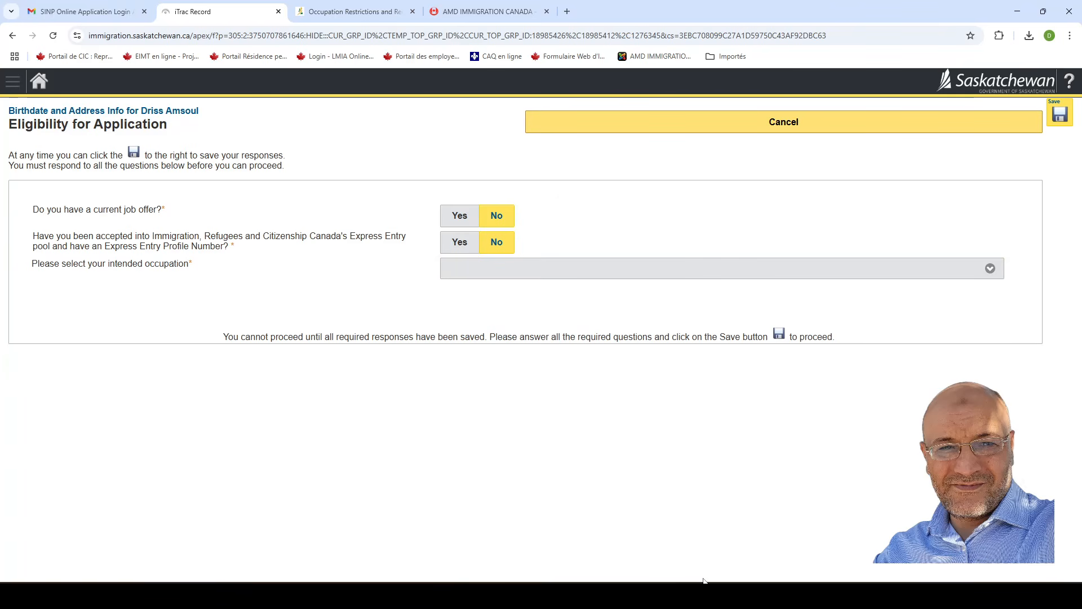
pyautogui.click(592, 595)
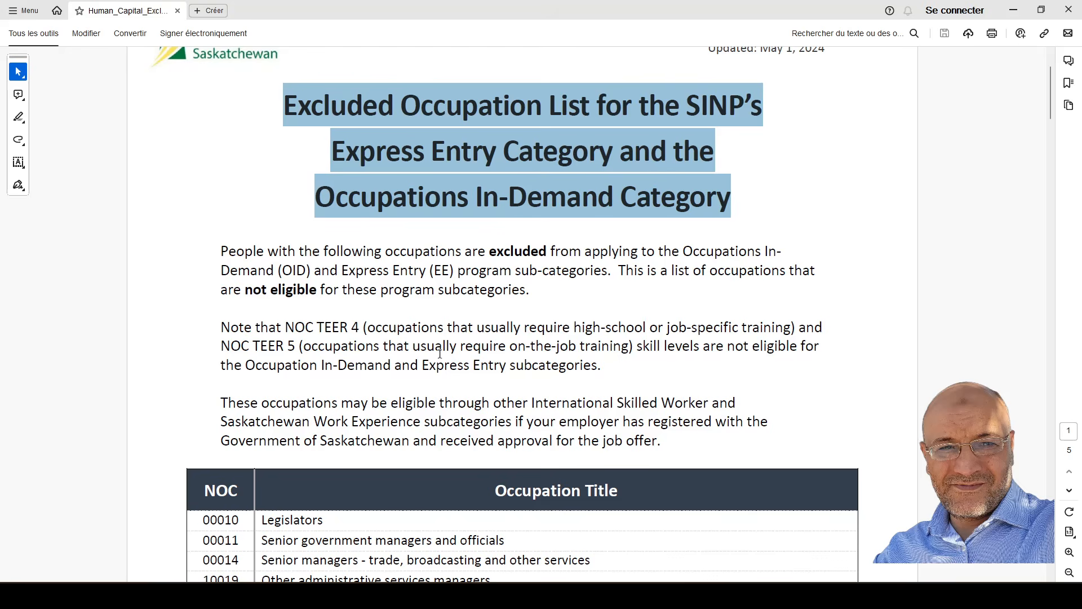
pyautogui.doubleClick(360, 136)
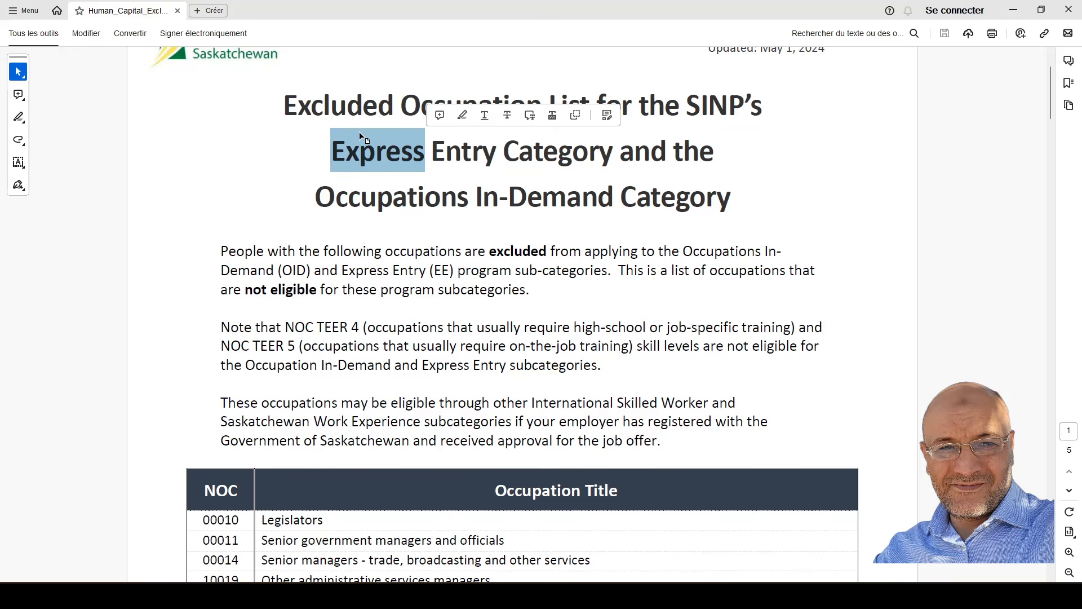
pyautogui.click(293, 120)
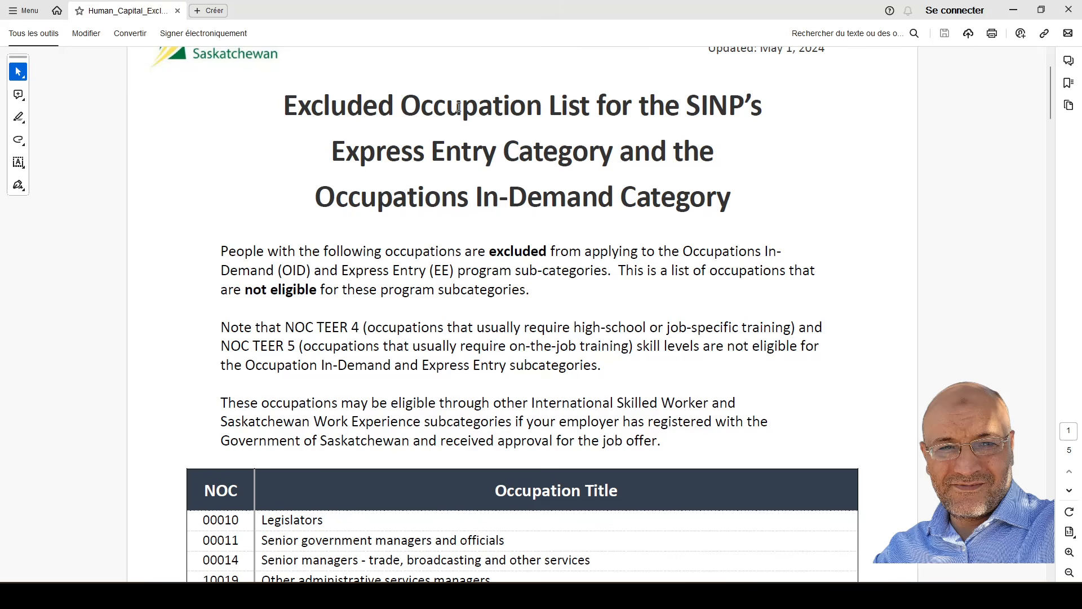
pyautogui.scroll(-3, 549, 244)
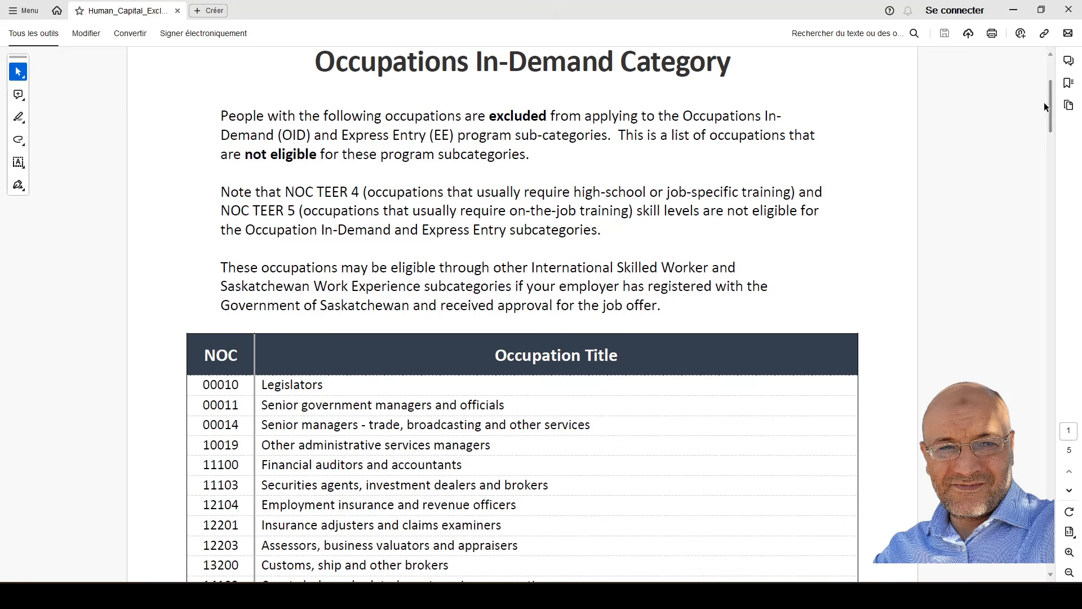
pyautogui.moveTo(1051, 100)
pyautogui.mouseDown()
pyautogui.moveTo(1015, 261)
pyautogui.moveTo(1003, 453)
pyautogui.moveTo(955, 568)
pyautogui.moveTo(924, 589)
pyautogui.moveTo(820, 574)
pyautogui.moveTo(1043, 485)
pyautogui.moveTo(1048, 79)
pyautogui.mouseUp()
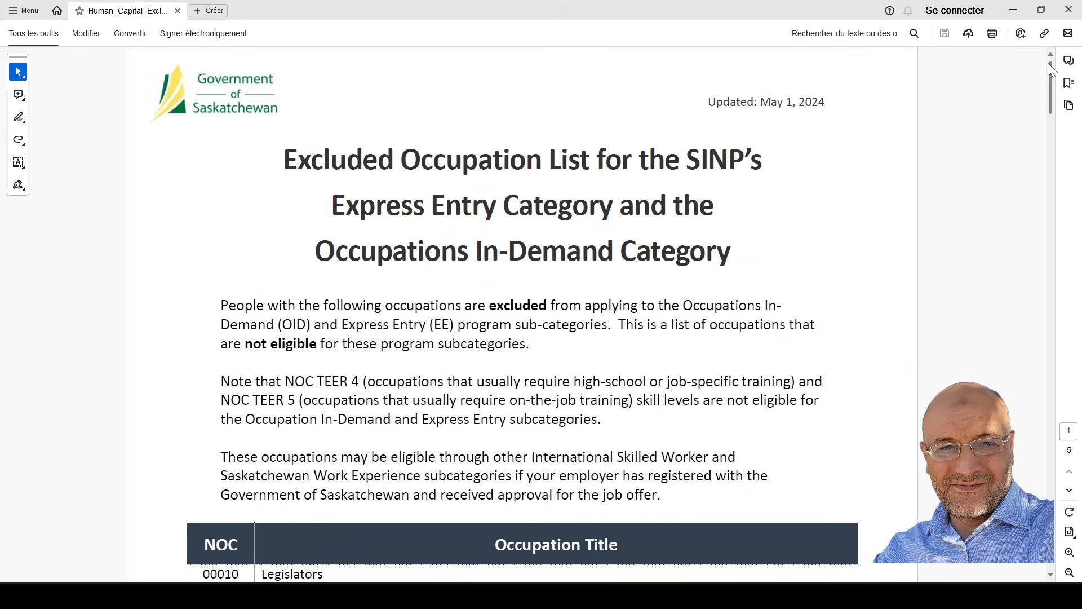
pyautogui.click(1015, 11)
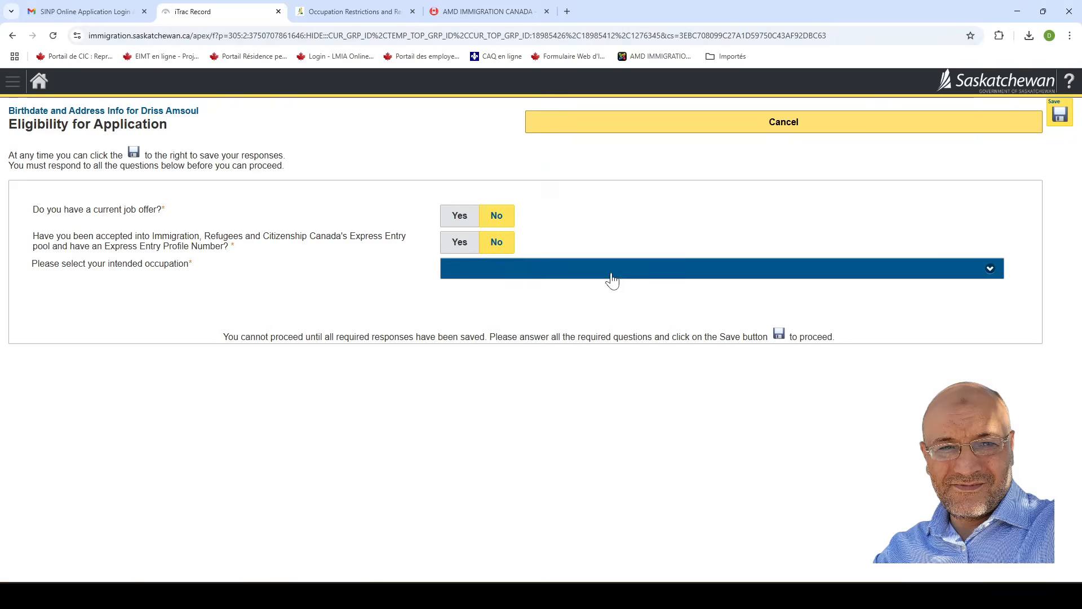
# Choose occupation 10011 - Human resources managers and answer Yes to post-secondary education and its relevance.
pyautogui.click(616, 273)
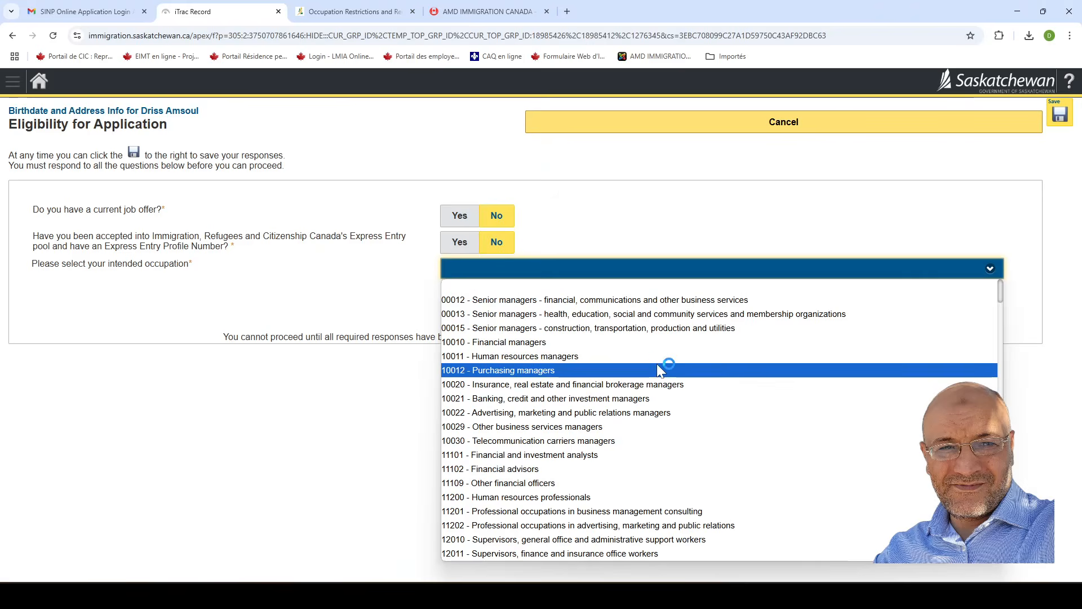
pyautogui.click(516, 357)
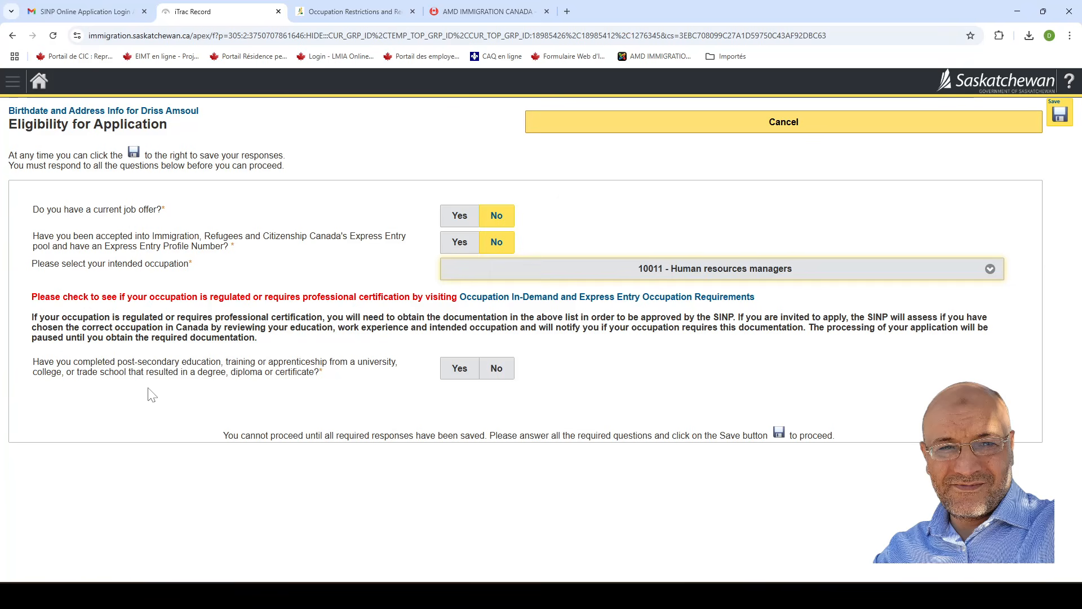
pyautogui.click(454, 374)
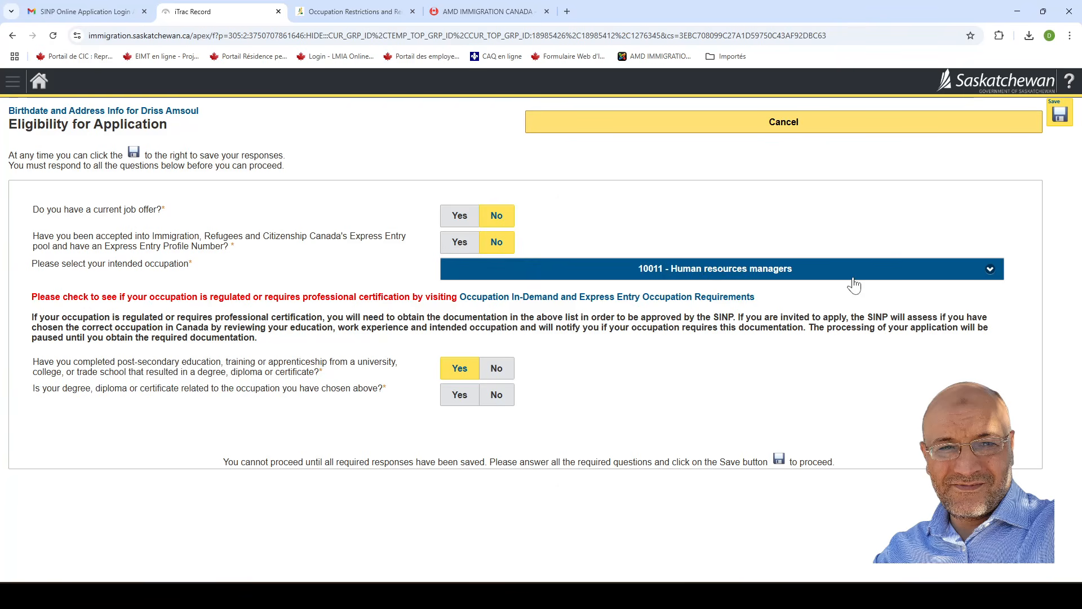
pyautogui.click(458, 401)
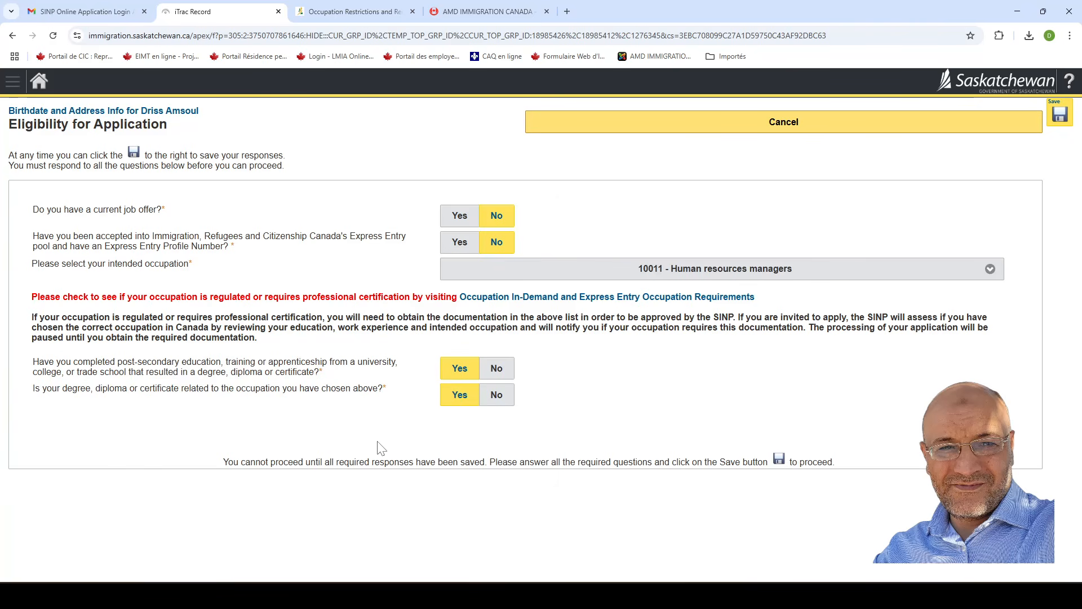
# Save the eligibility answers, determine the category, and confirm International Skilled Workers – Occupations In-Demand.
pyautogui.click(1060, 115)
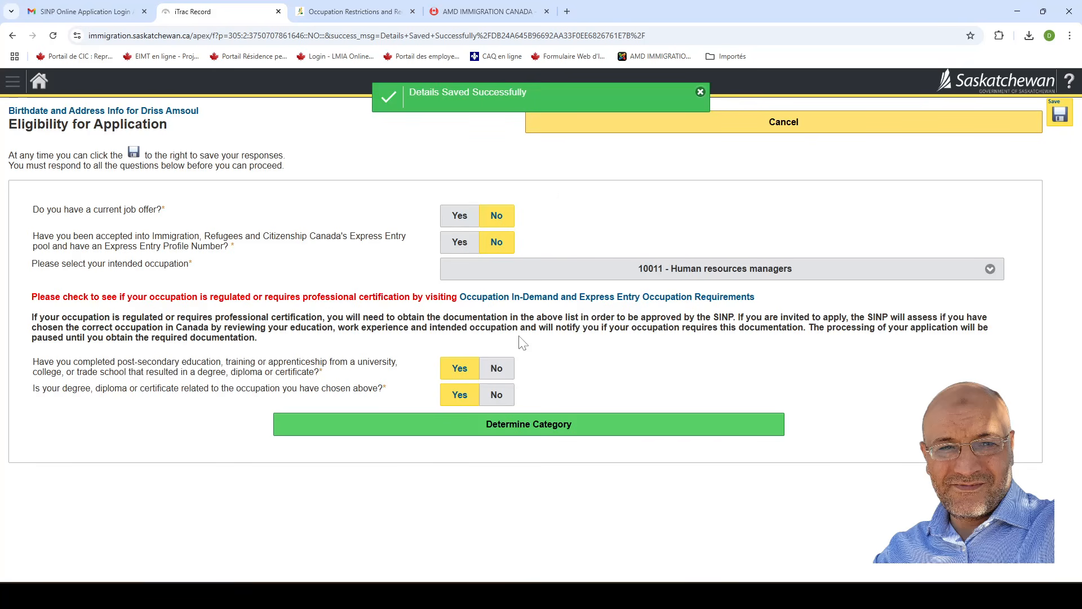
pyautogui.click(540, 433)
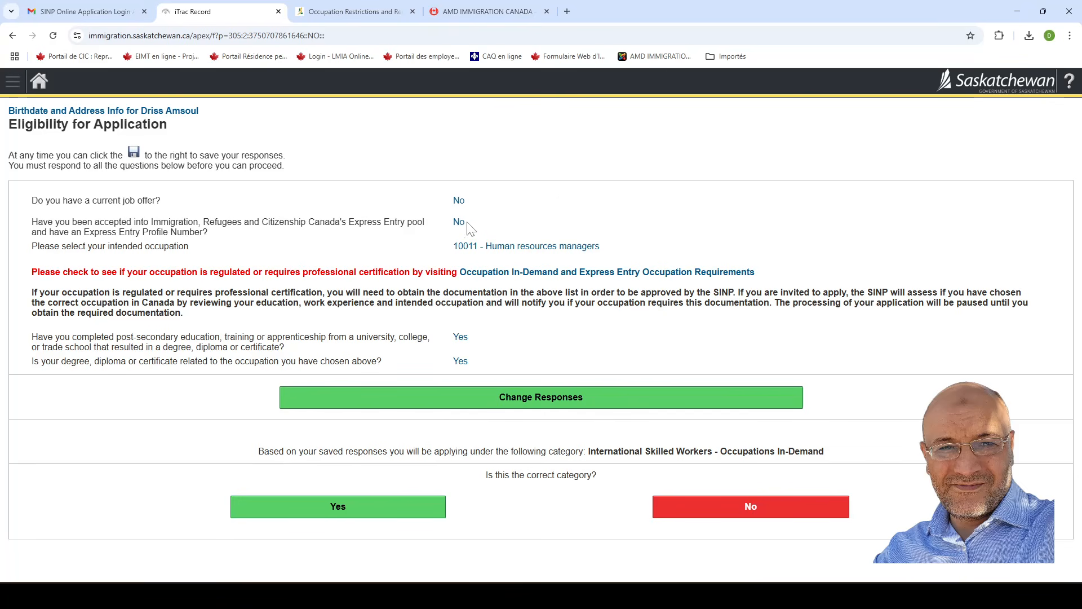
pyautogui.click(339, 510)
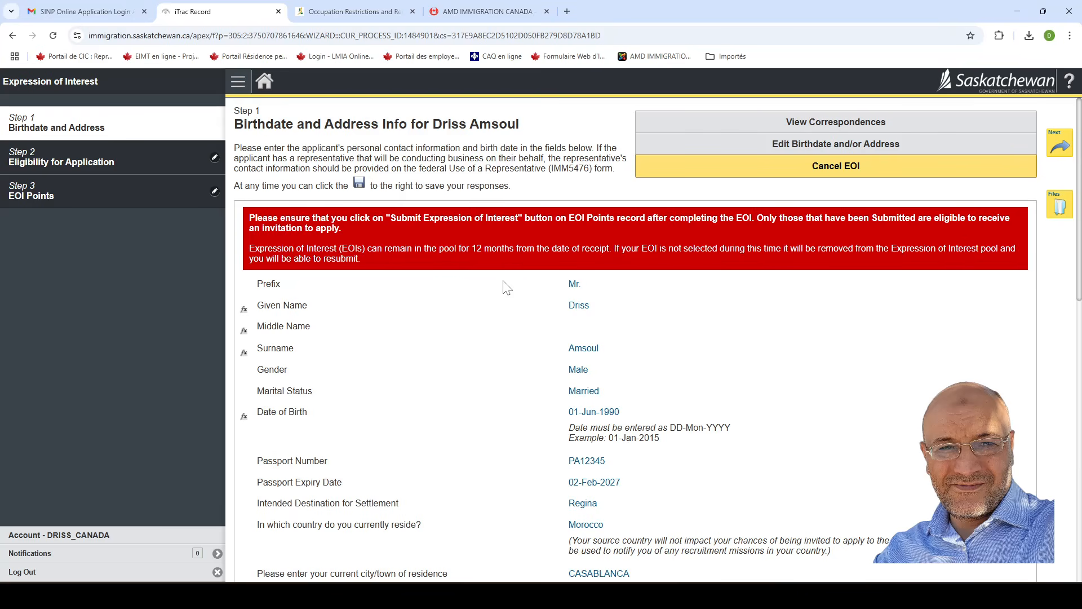
# Review the read-only Step 1 Birthdate and Address Info record, then advance to the next EOI step.
pyautogui.scroll(-1, 507, 287)
pyautogui.scroll(1, 509, 292)
pyautogui.scroll(-5, 562, 382)
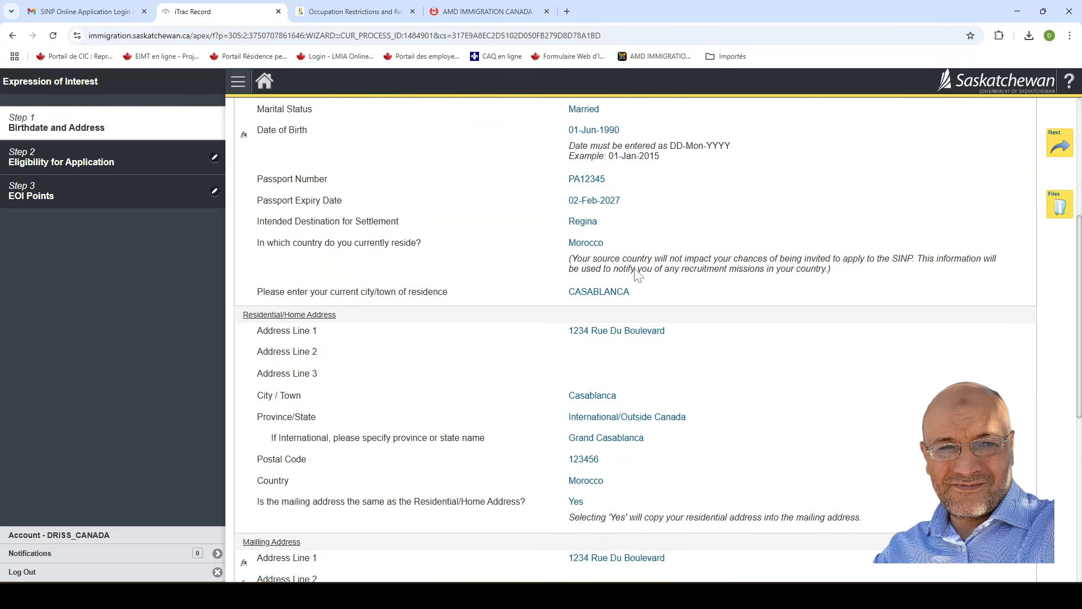
pyautogui.scroll(-3, 620, 259)
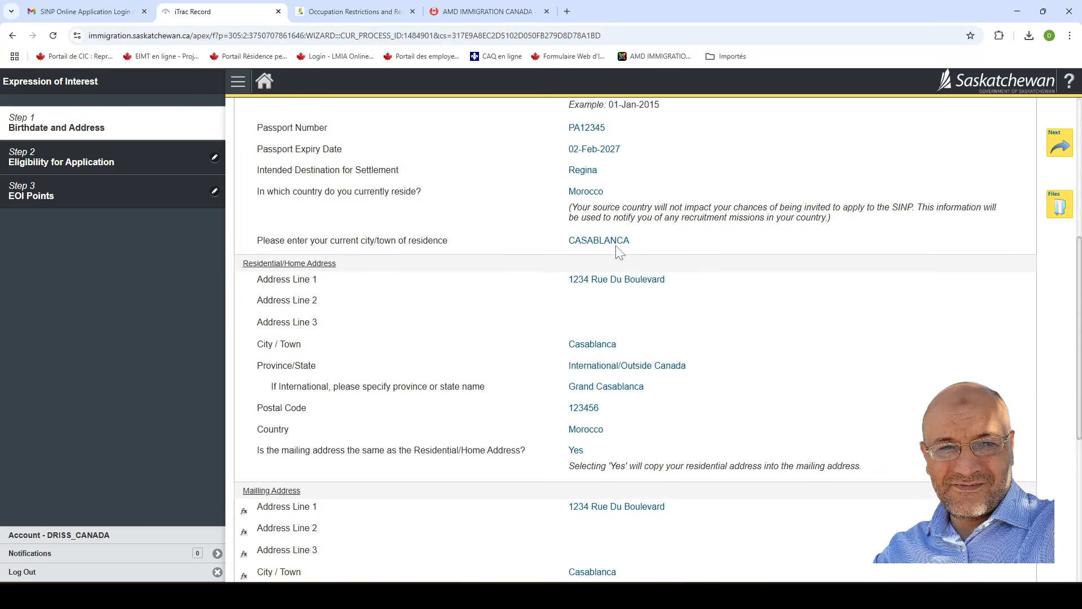
pyautogui.scroll(-2, 620, 284)
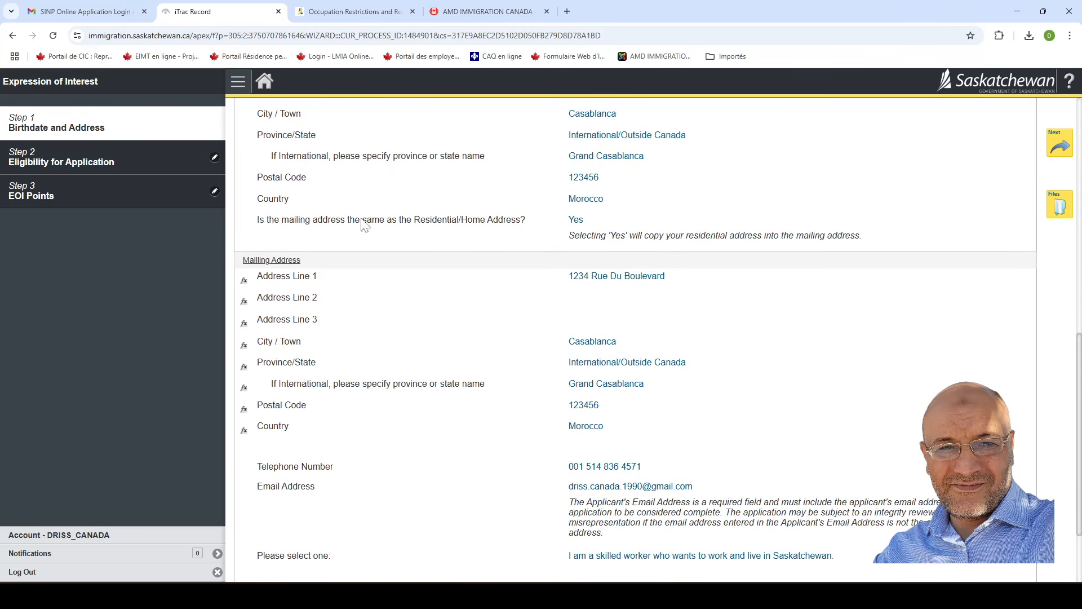
pyautogui.scroll(-2, 641, 382)
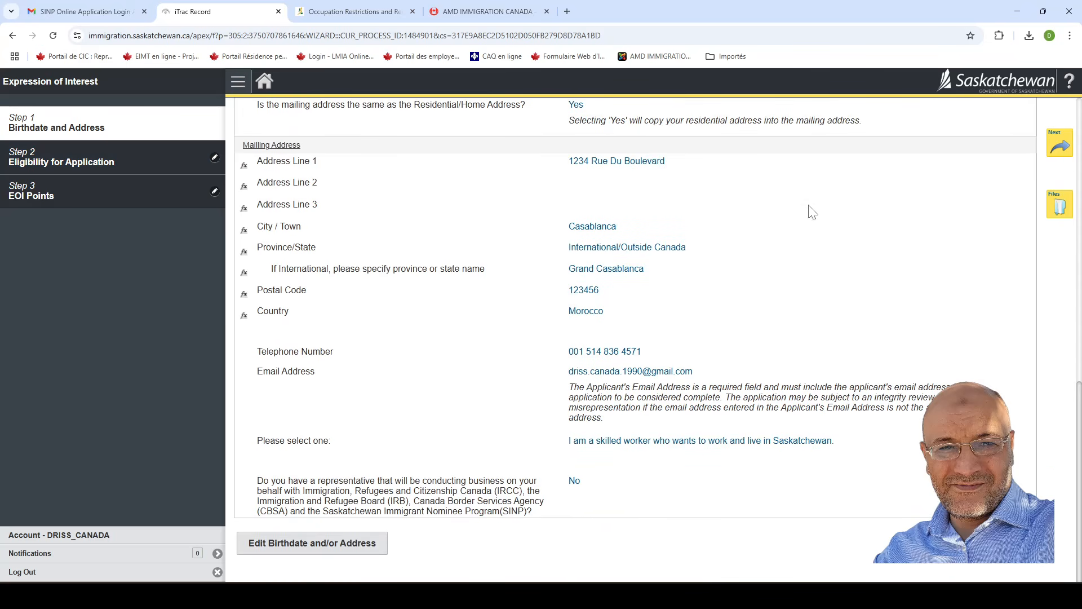
pyautogui.scroll(3, 861, 164)
pyautogui.scroll(2, 693, 258)
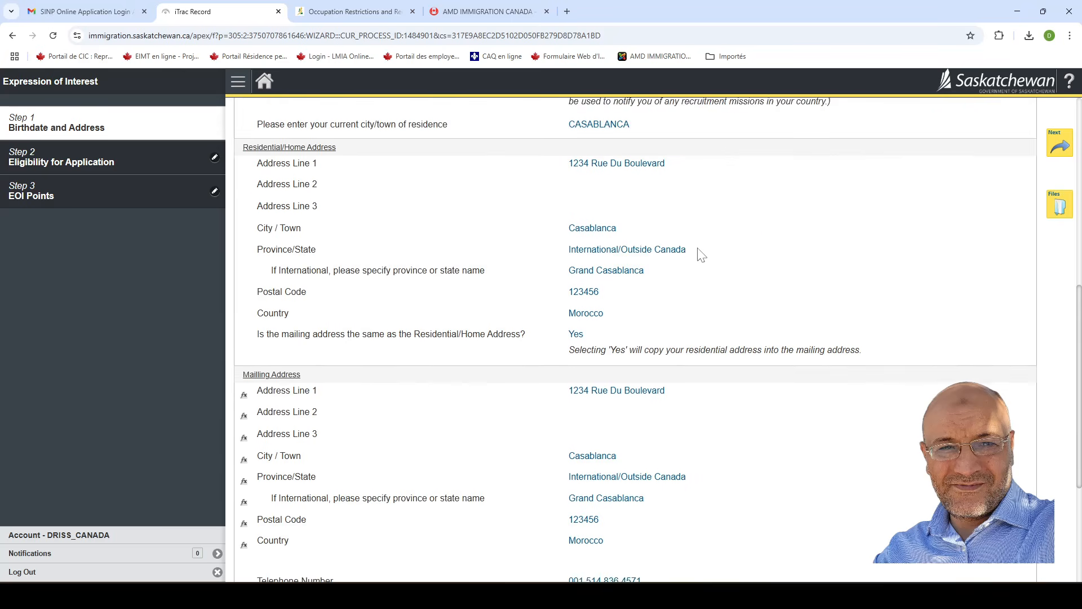
pyautogui.scroll(4, 799, 232)
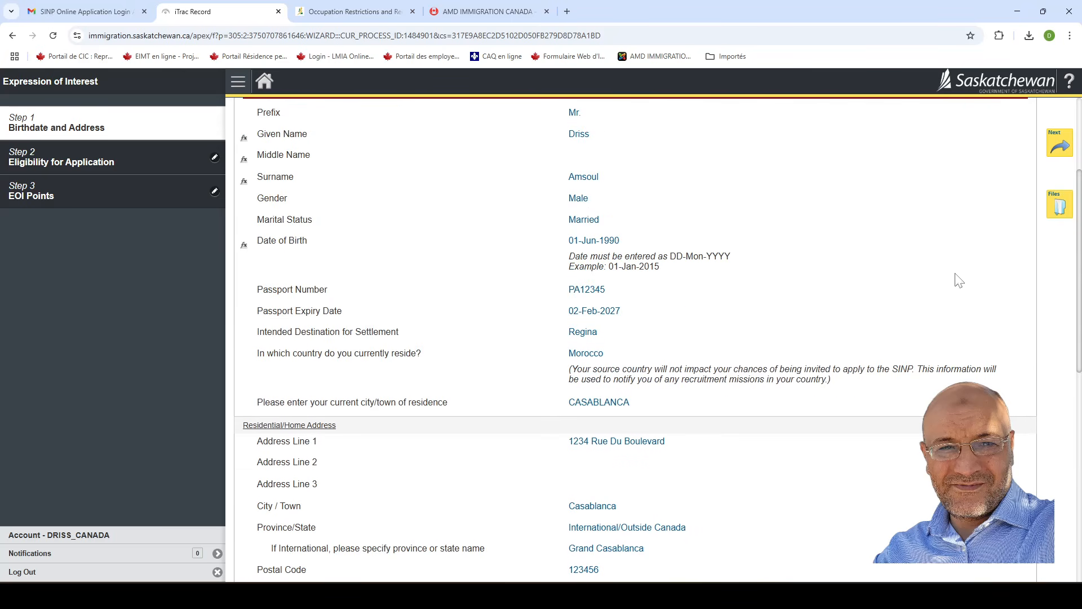
pyautogui.scroll(3, 1080, 288)
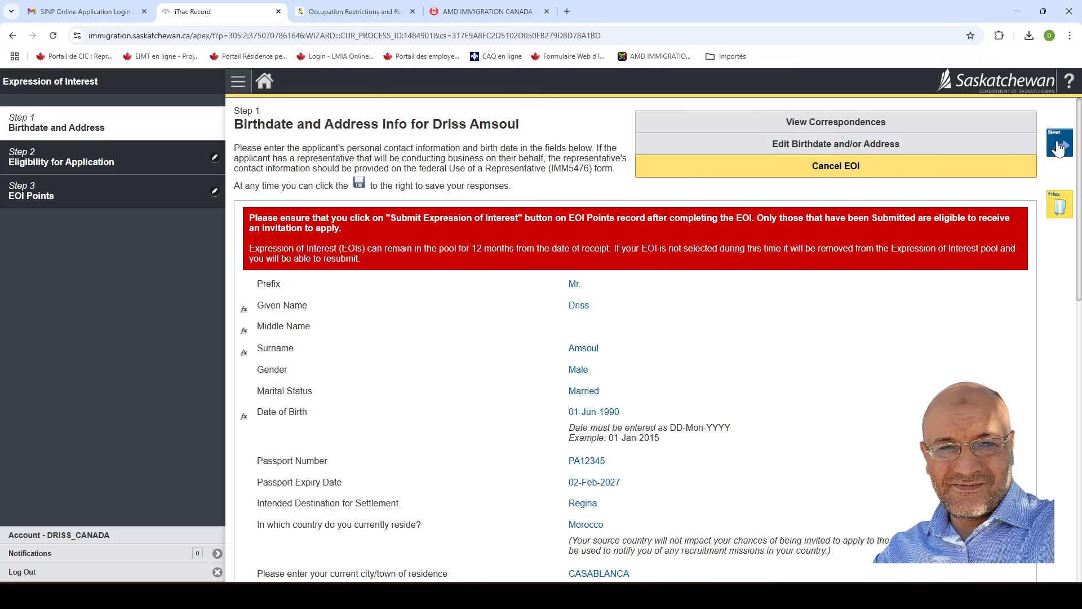
pyautogui.click(1058, 148)
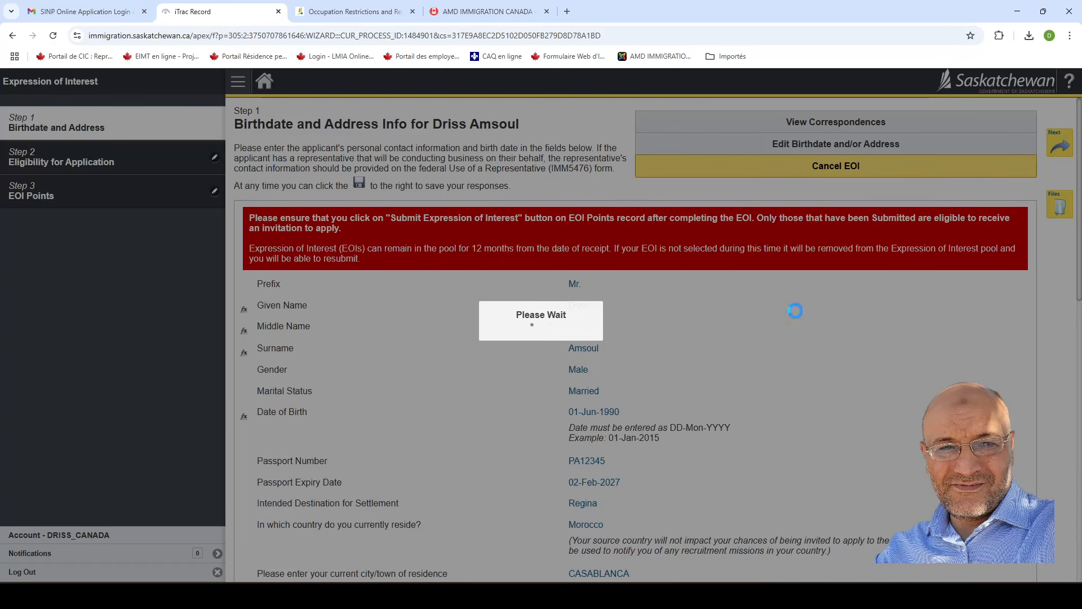
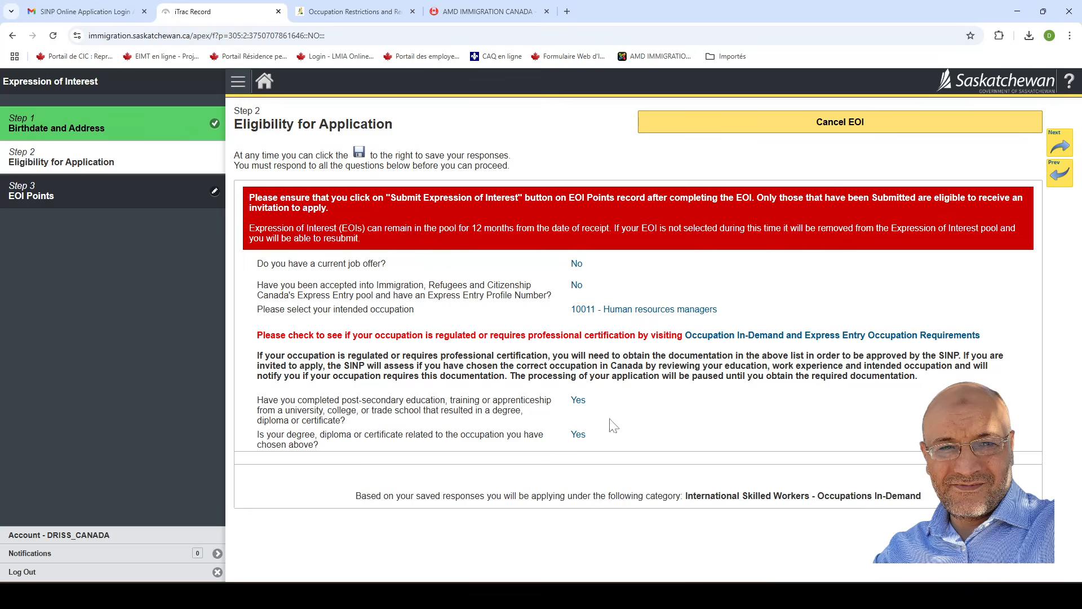
# Advance to Step 3 EOI Points and point out its Not Yet Submitted status.
pyautogui.click(1063, 146)
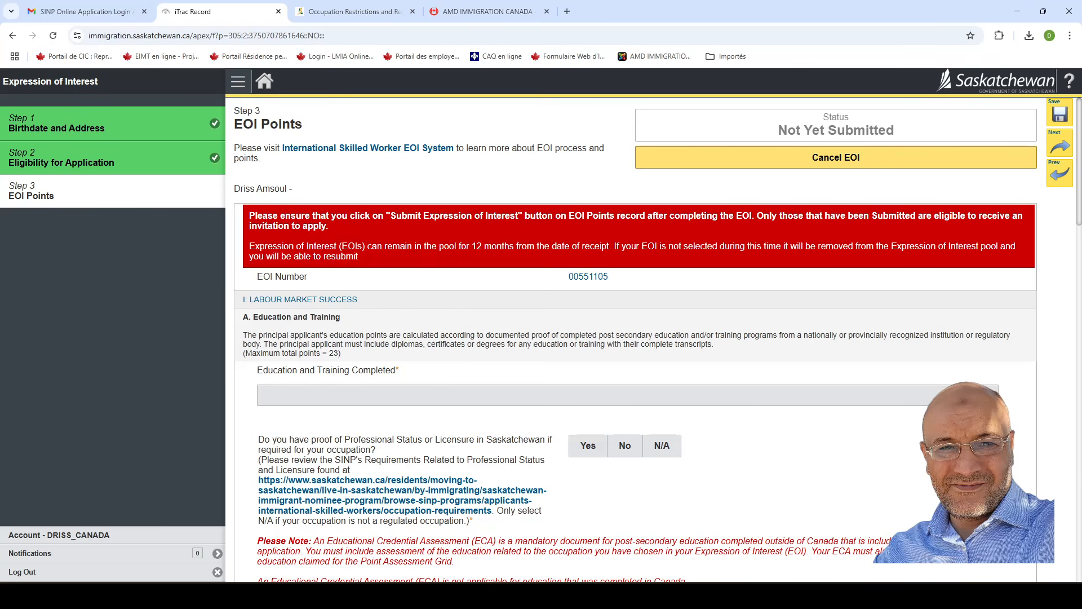
pyautogui.moveTo(777, 134); pyautogui.dragTo(901, 130)
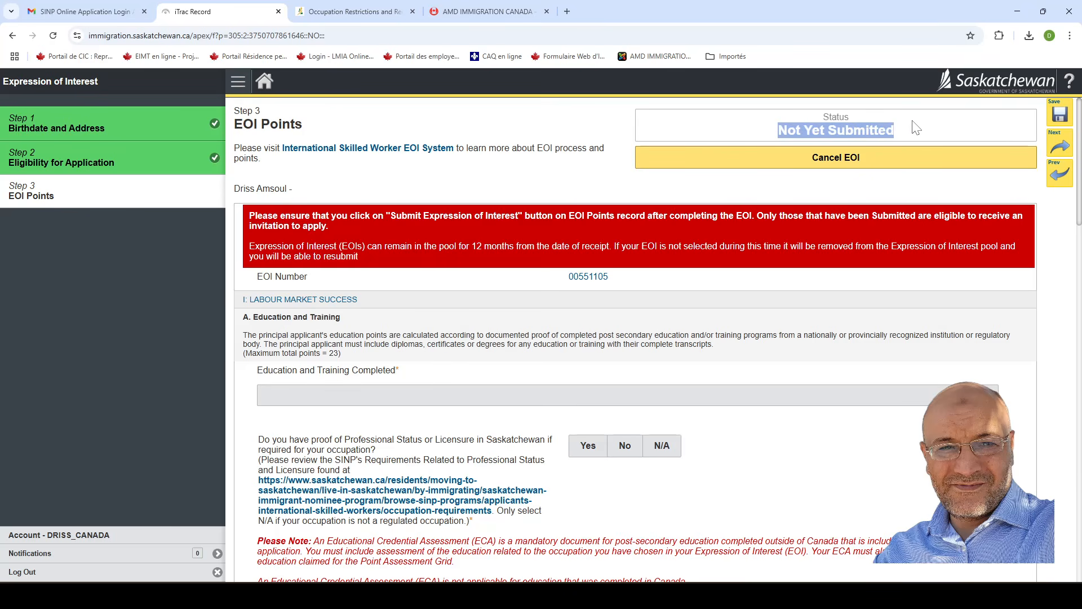
pyautogui.click(770, 130)
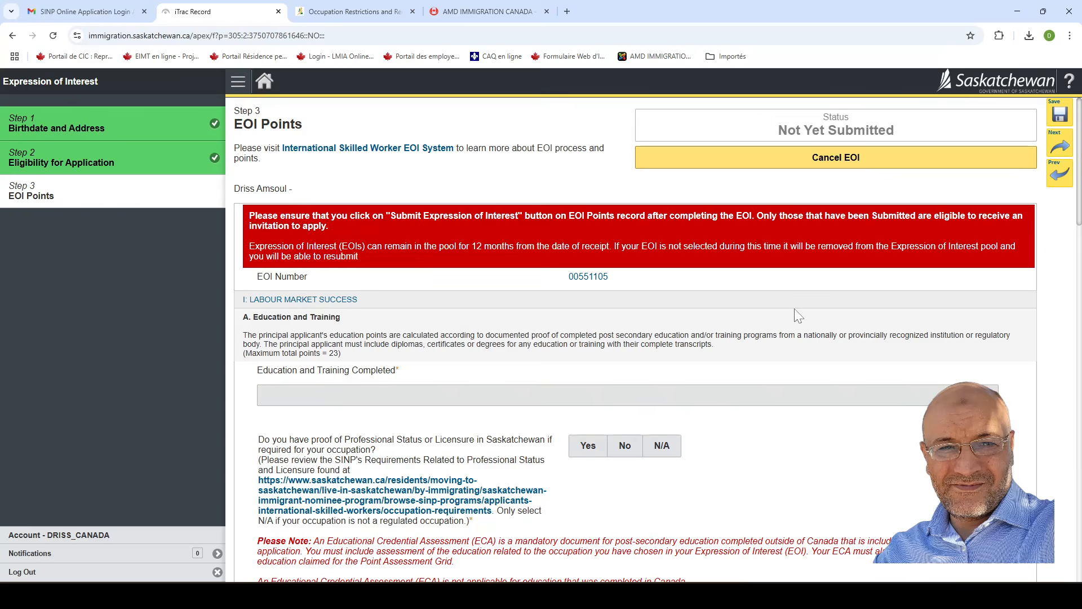
# Scroll through the EOI Points form to review its sections.
pyautogui.scroll(-1, 598, 317)
pyautogui.scroll(-2, 597, 318)
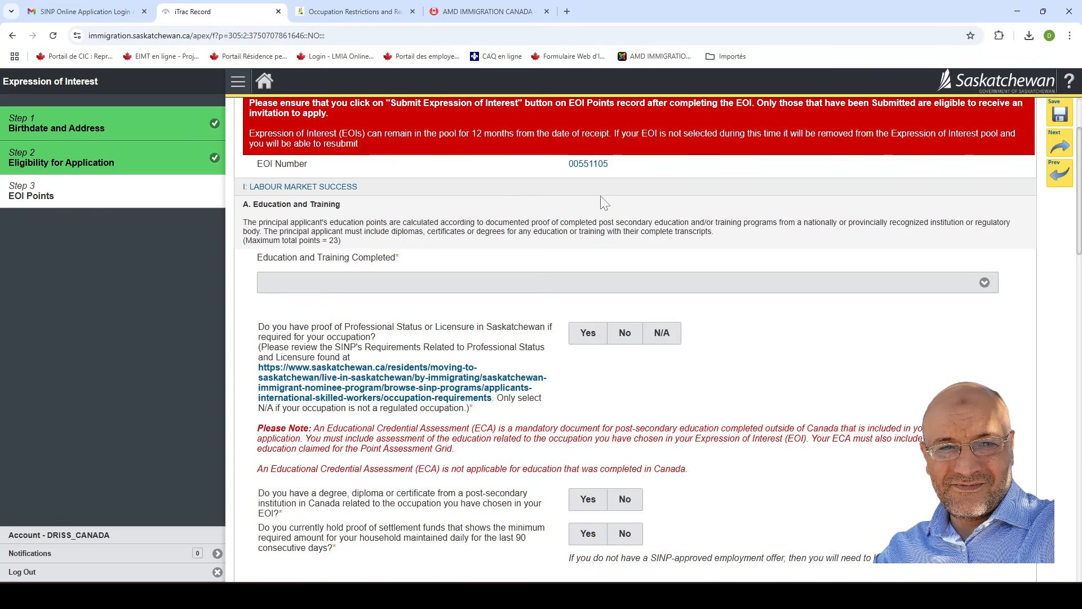
pyautogui.scroll(1, 457, 232)
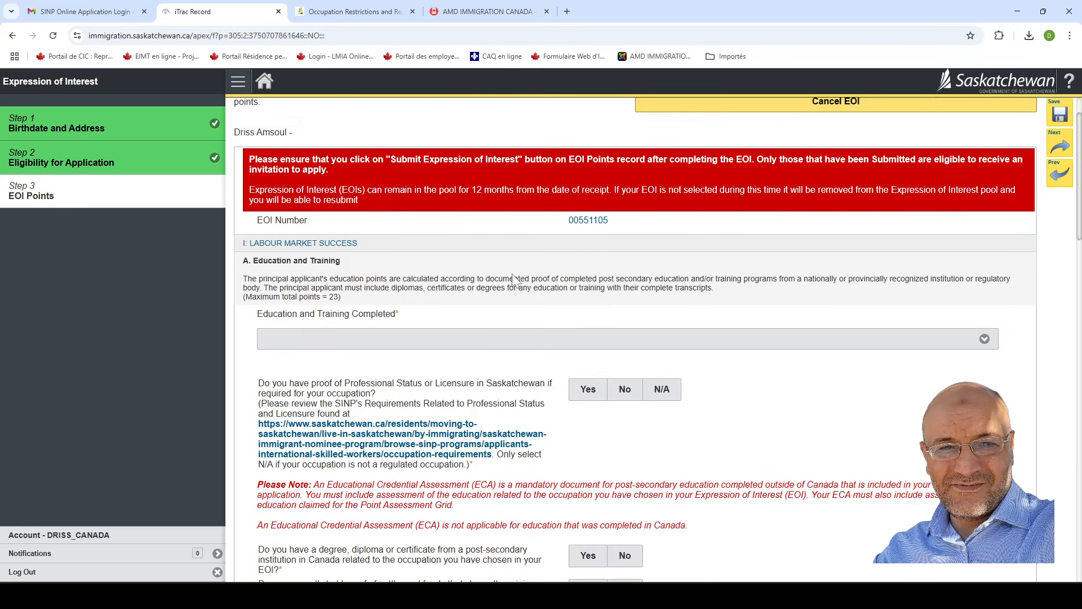
pyautogui.scroll(-5, 513, 279)
pyautogui.scroll(-2, 506, 380)
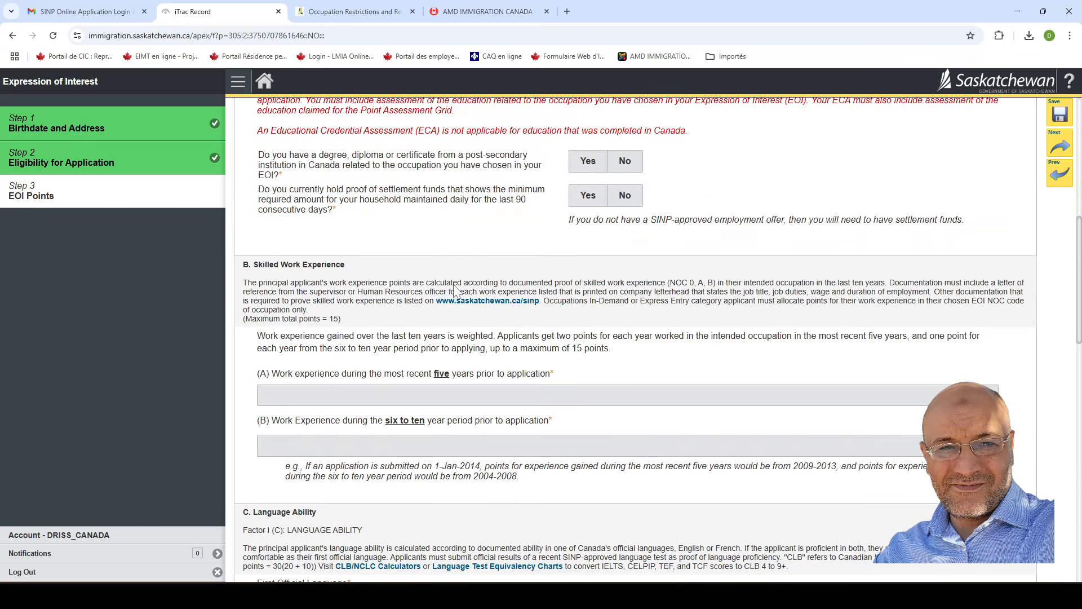
pyautogui.scroll(-2, 457, 290)
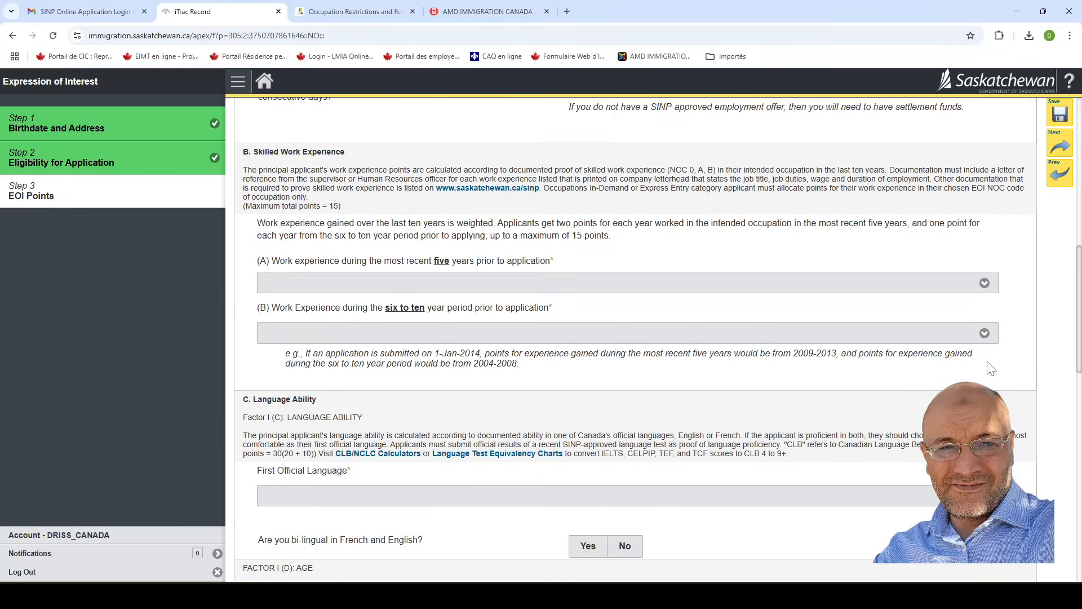
pyautogui.scroll(2, 861, 335)
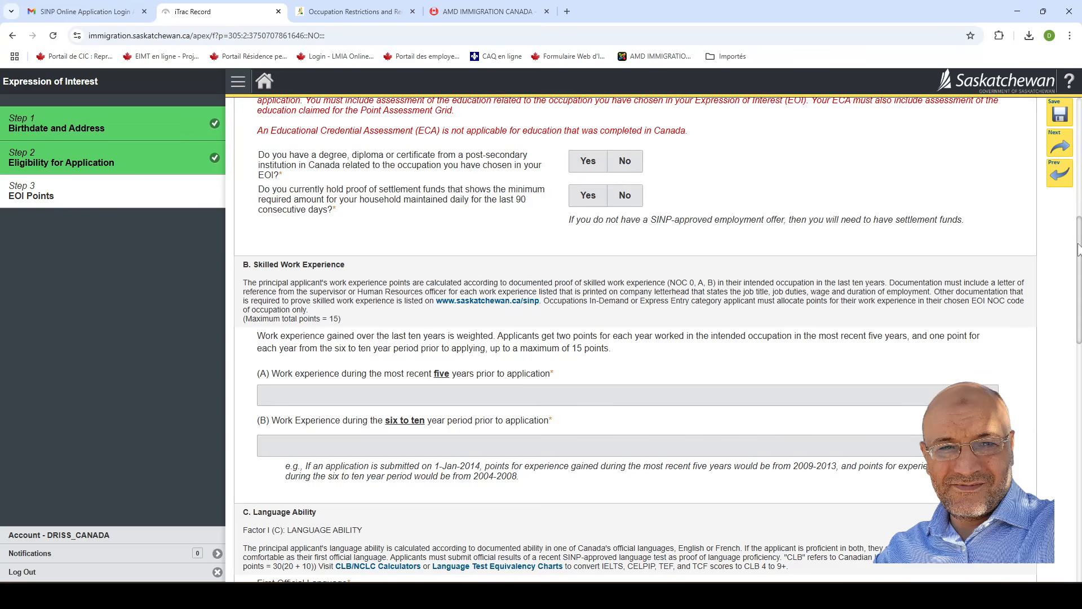
pyautogui.moveTo(1080, 231); pyautogui.dragTo(1079, 117)
pyautogui.scroll(-1, 1076, 156)
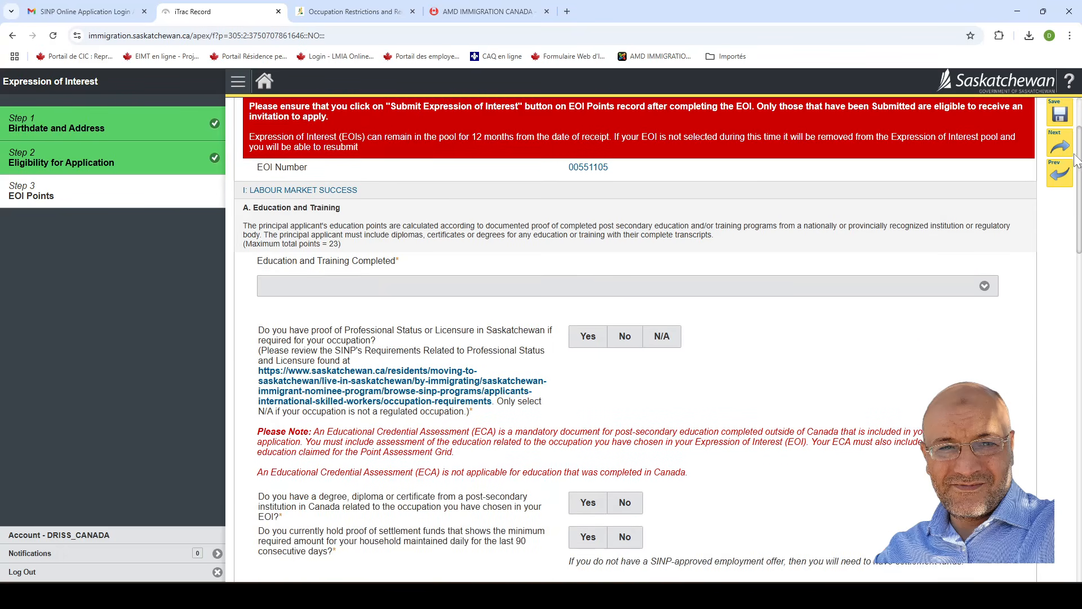
pyautogui.scroll(-1, 1071, 169)
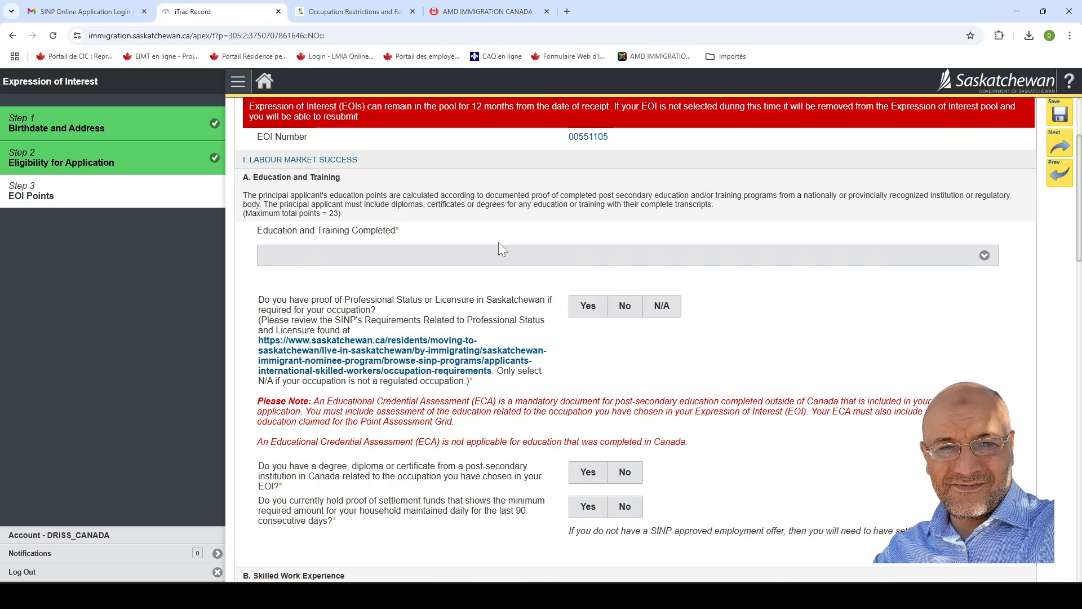
# Claim 23 pts for a Master's or Doctorate degree and mark professional licensure N/A.
pyautogui.click(787, 257)
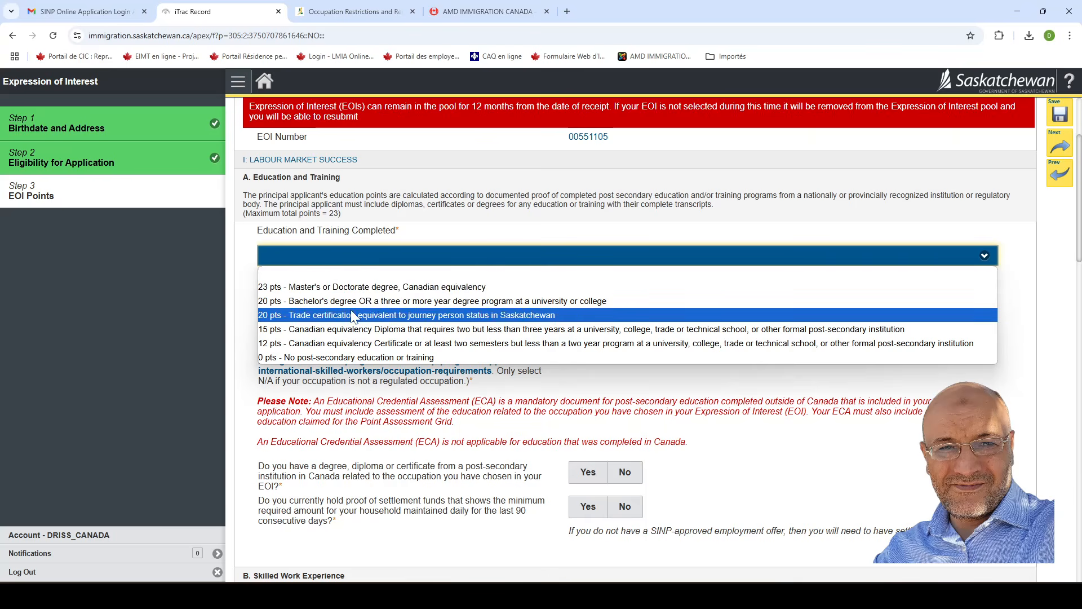
pyautogui.click(365, 287)
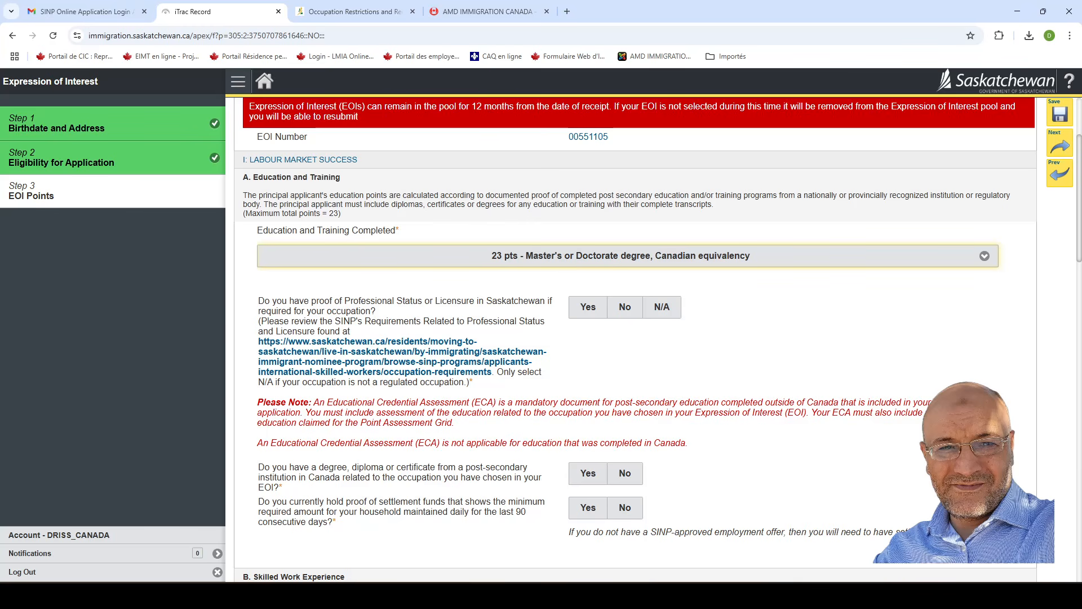
pyautogui.click(648, 310)
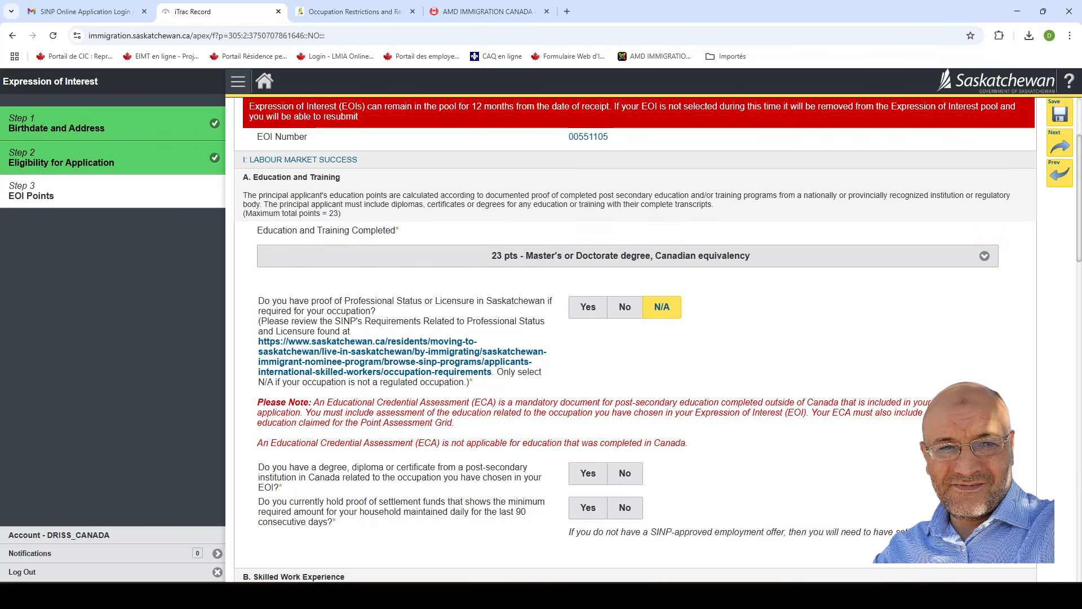
pyautogui.scroll(-1, 384, 435)
# Answer No to Canadian degree and SATCC trade certificate, and Yes to a completed ECA.
pyautogui.scroll(-2, 383, 435)
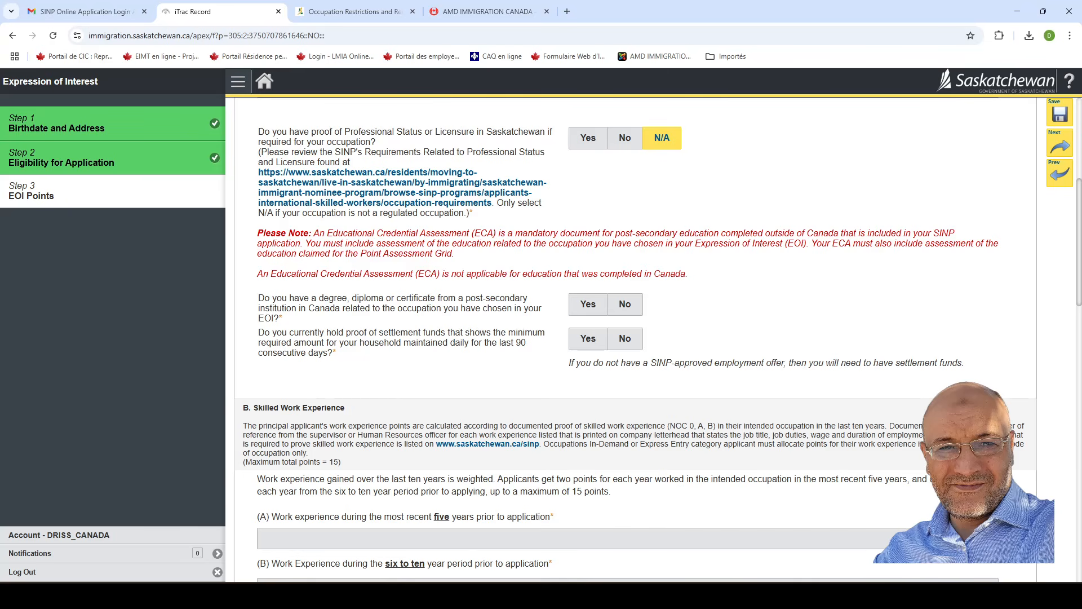
pyautogui.click(624, 304)
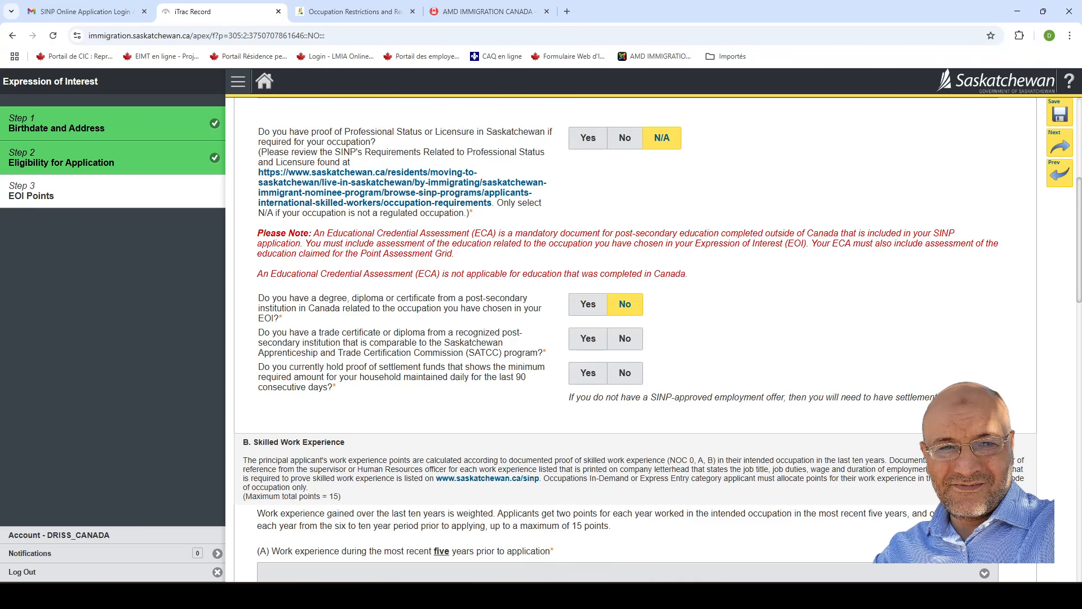
pyautogui.click(625, 339)
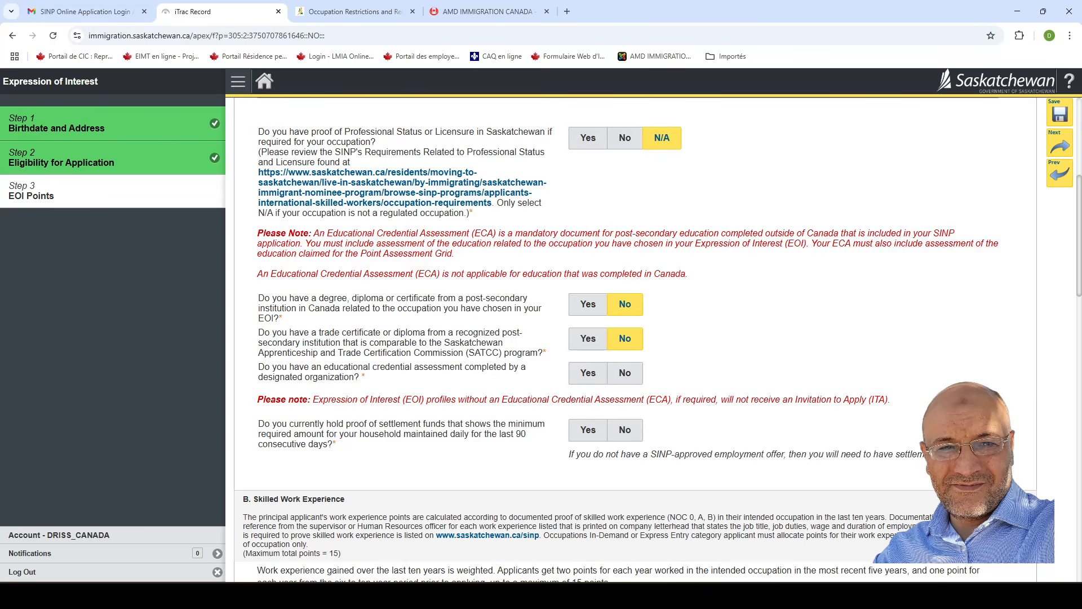
pyautogui.click(587, 376)
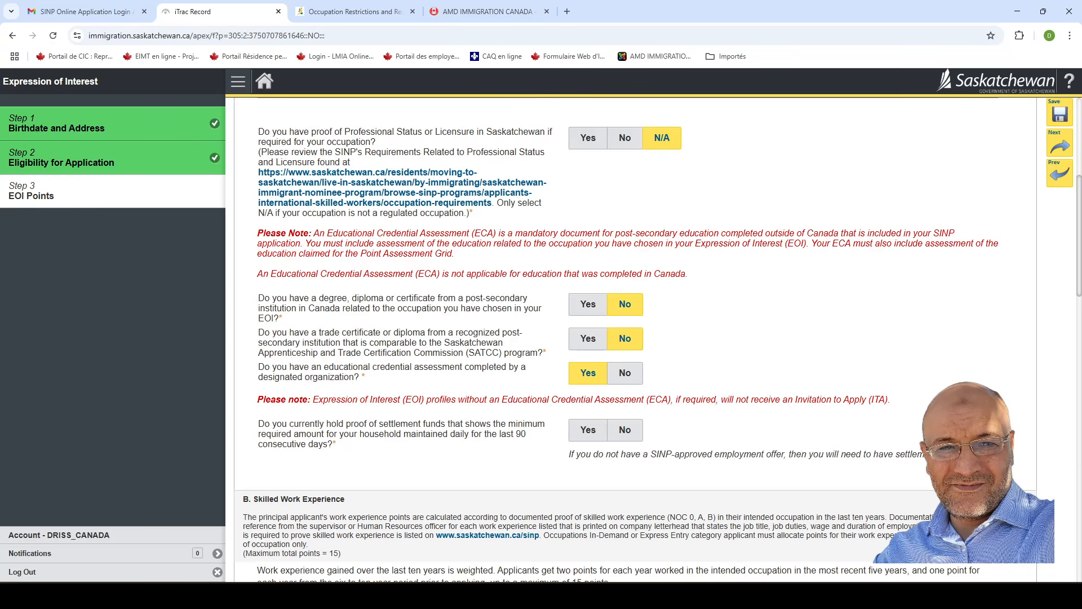
# Answer Yes to holding proof of settlement funds for the last 90 days.
pyautogui.scroll(-2, 489, 378)
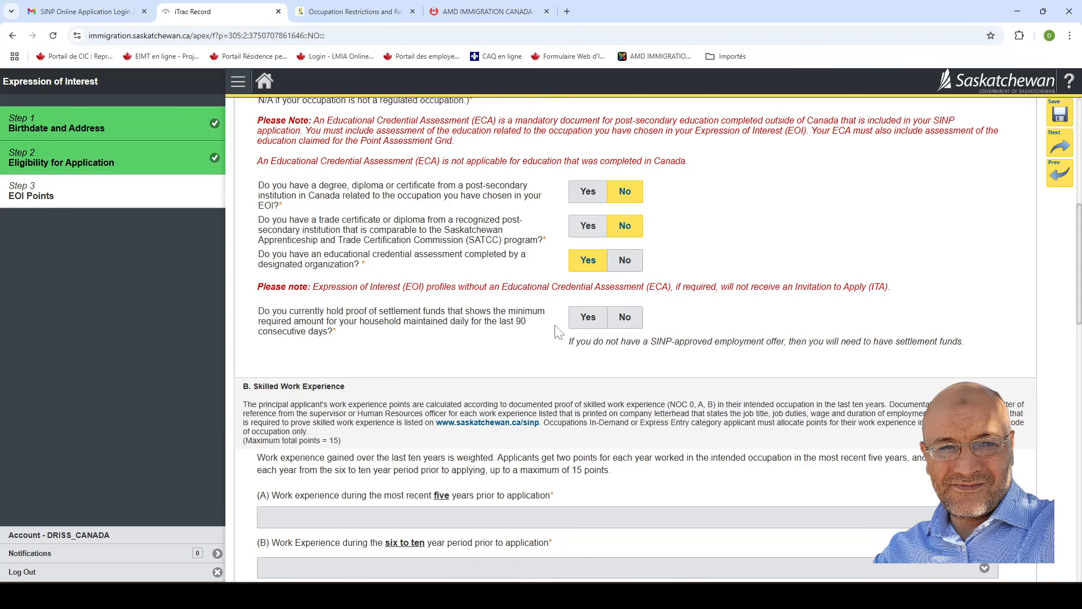
pyautogui.click(588, 317)
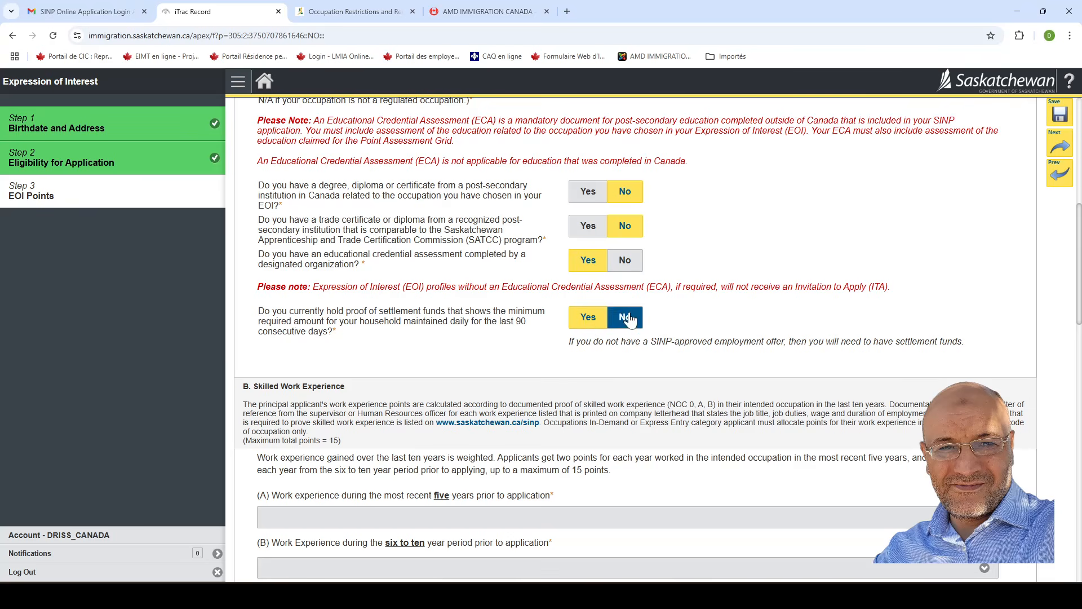
pyautogui.scroll(-2, 399, 329)
pyautogui.scroll(-1, 398, 331)
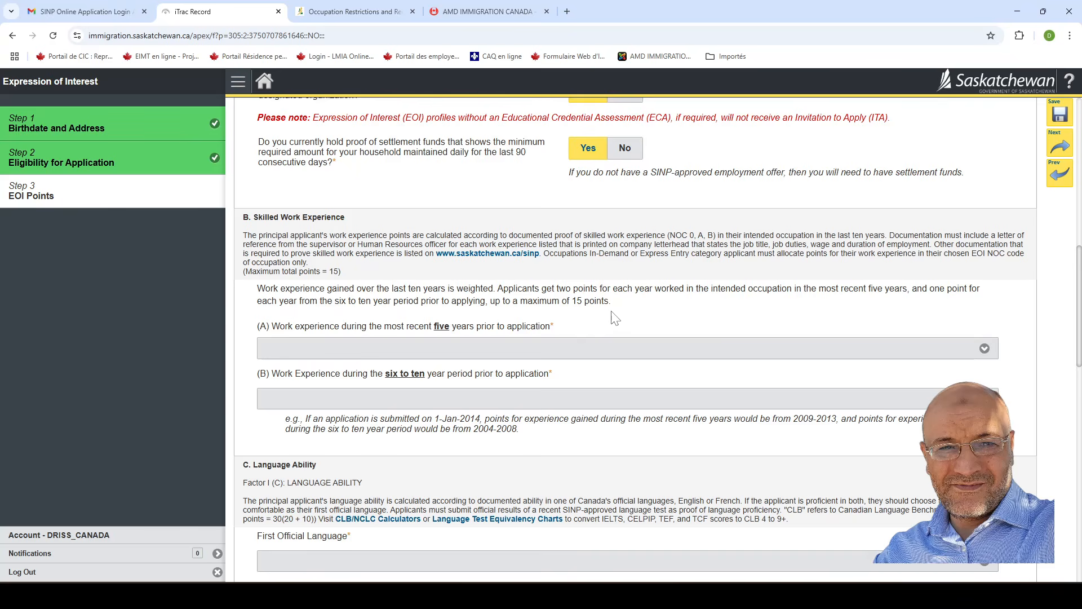
# Claim 10 pts - 5 years for recent work experience and 3 pts - 3 years for years six to ten.
pyautogui.scroll(-2, 633, 320)
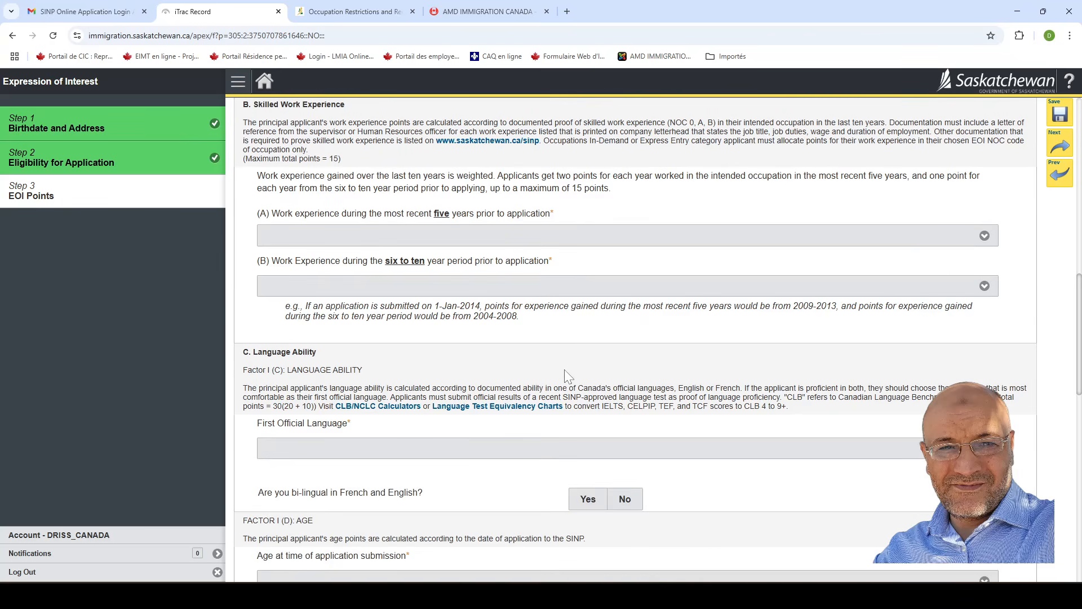
pyautogui.scroll(1, 558, 375)
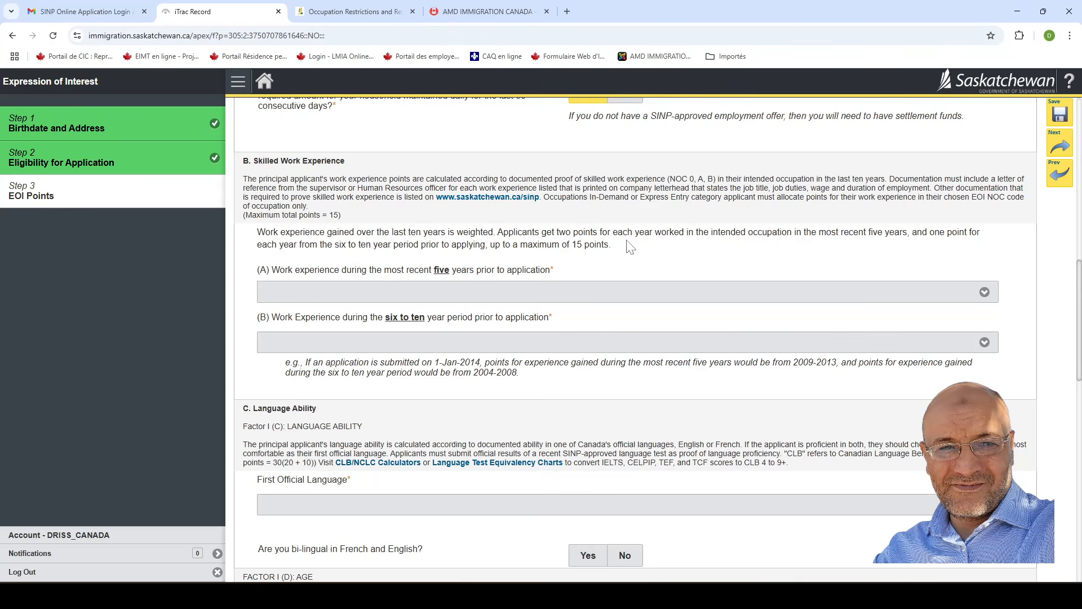
pyautogui.click(555, 290)
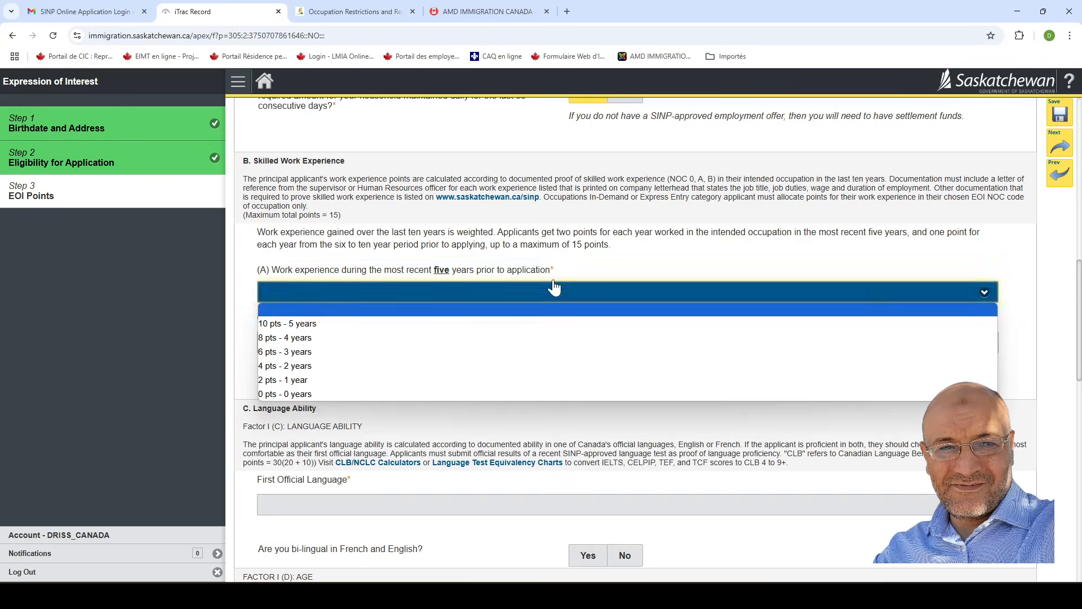
pyautogui.click(551, 241)
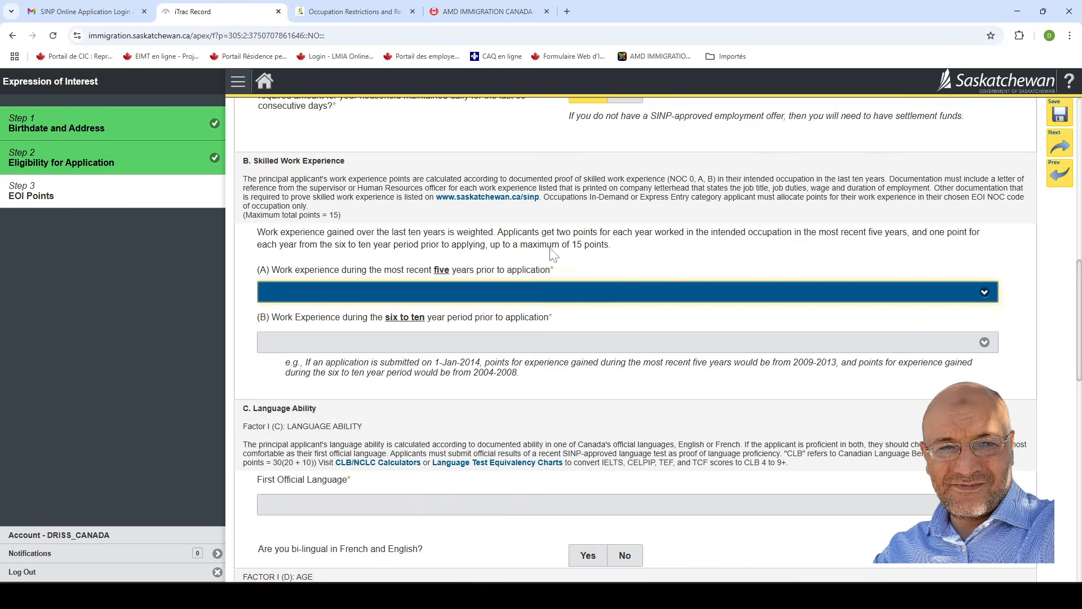
pyautogui.click(537, 295)
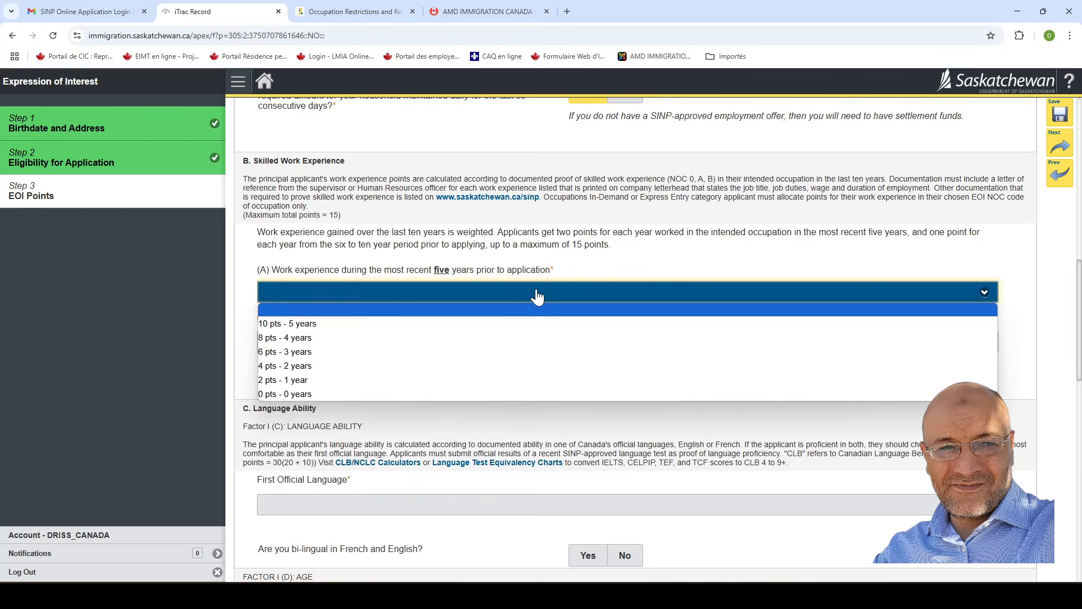
pyautogui.click(303, 326)
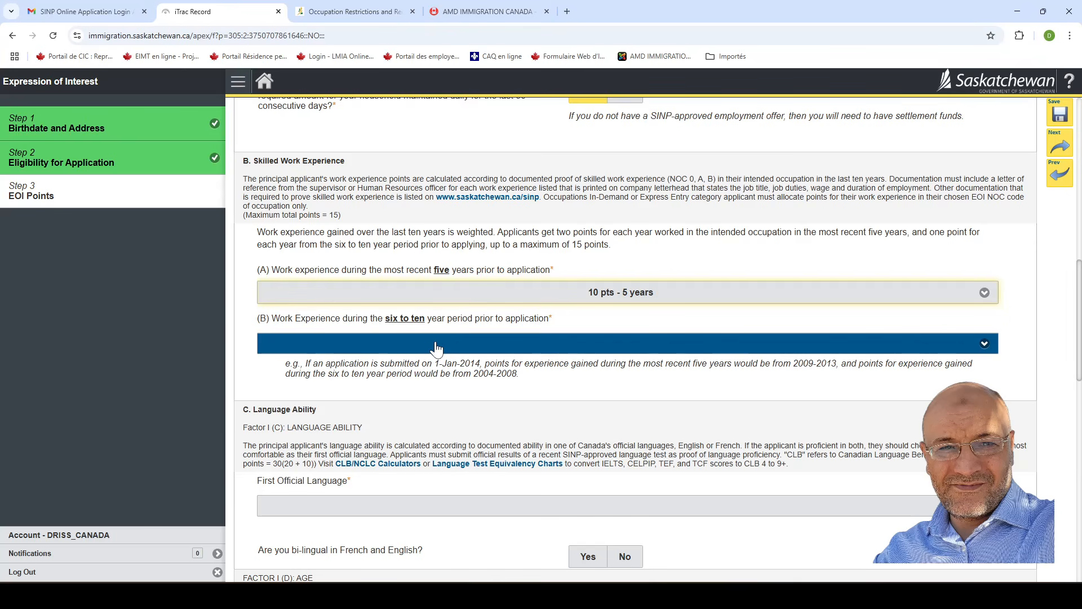
pyautogui.click(437, 348)
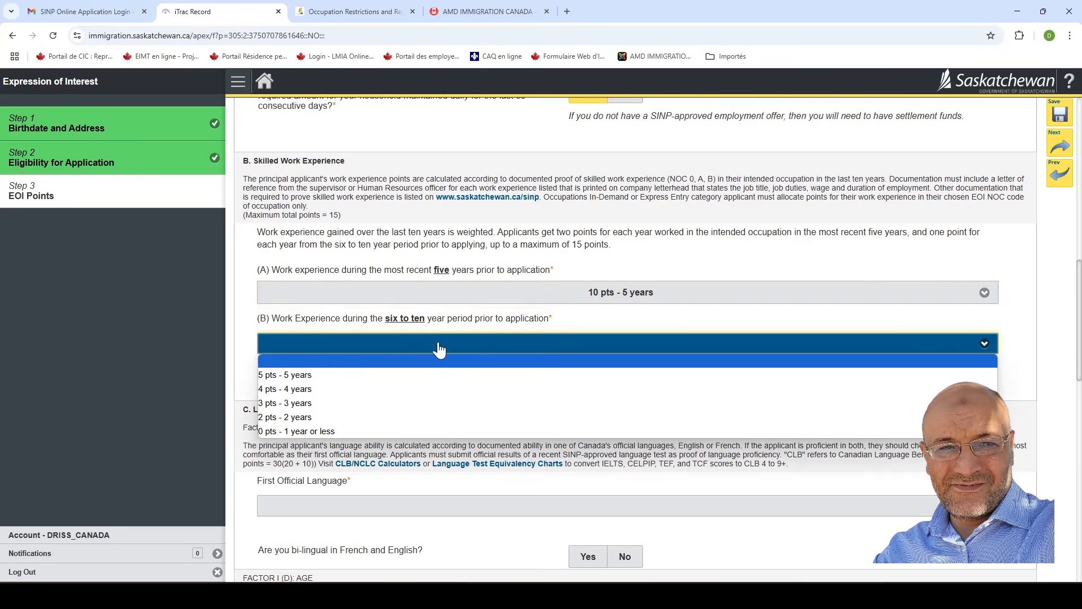
pyautogui.click(316, 404)
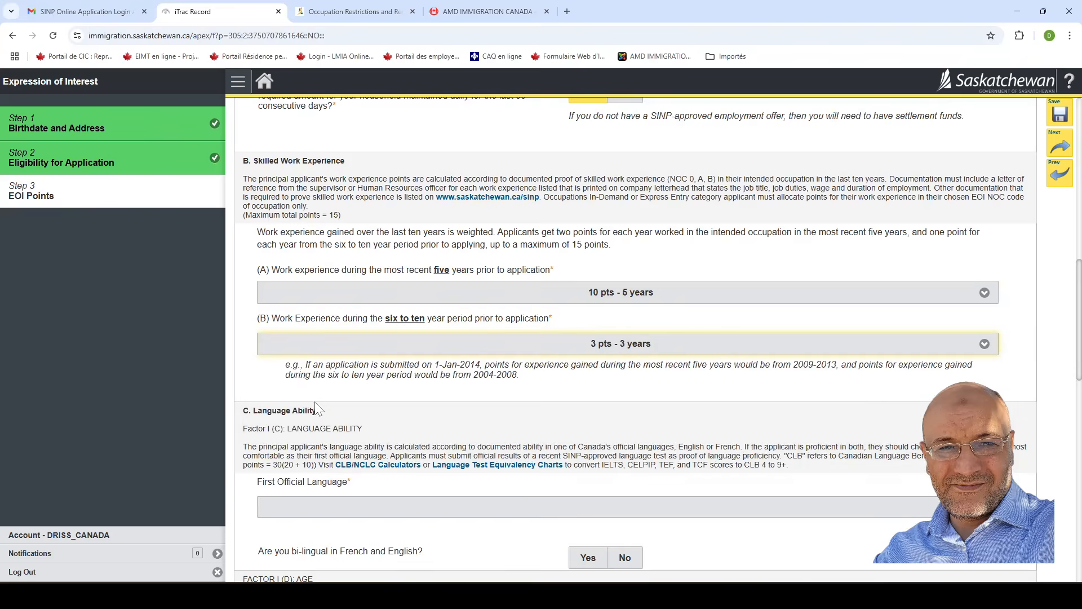
pyautogui.click(549, 378)
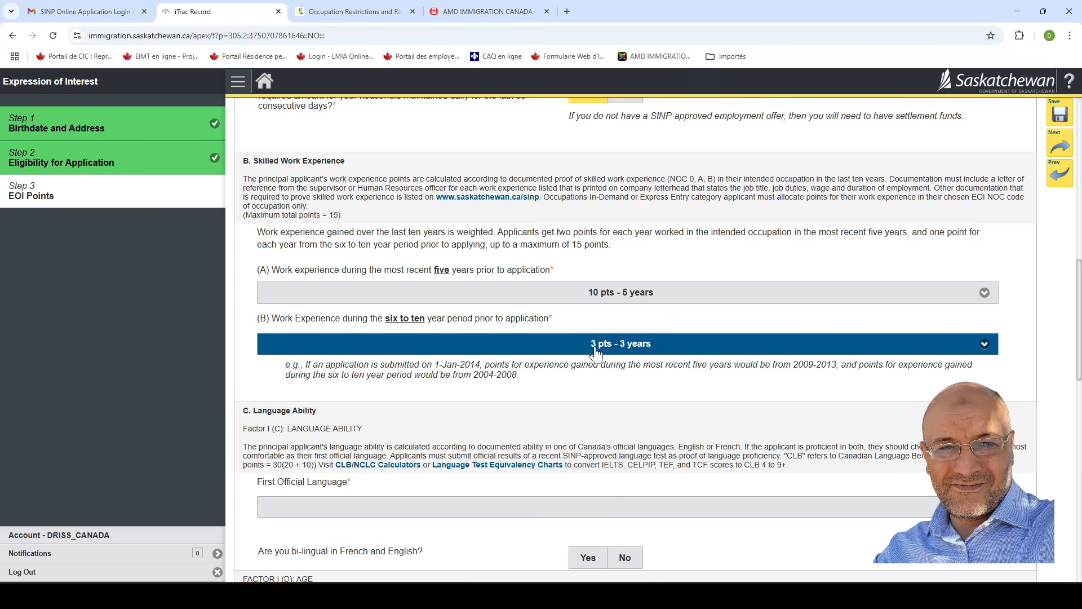
# Compare the six-to-ten-year experience options: 4, 5, 3, 2 and 0 pts.
pyautogui.click(620, 348)
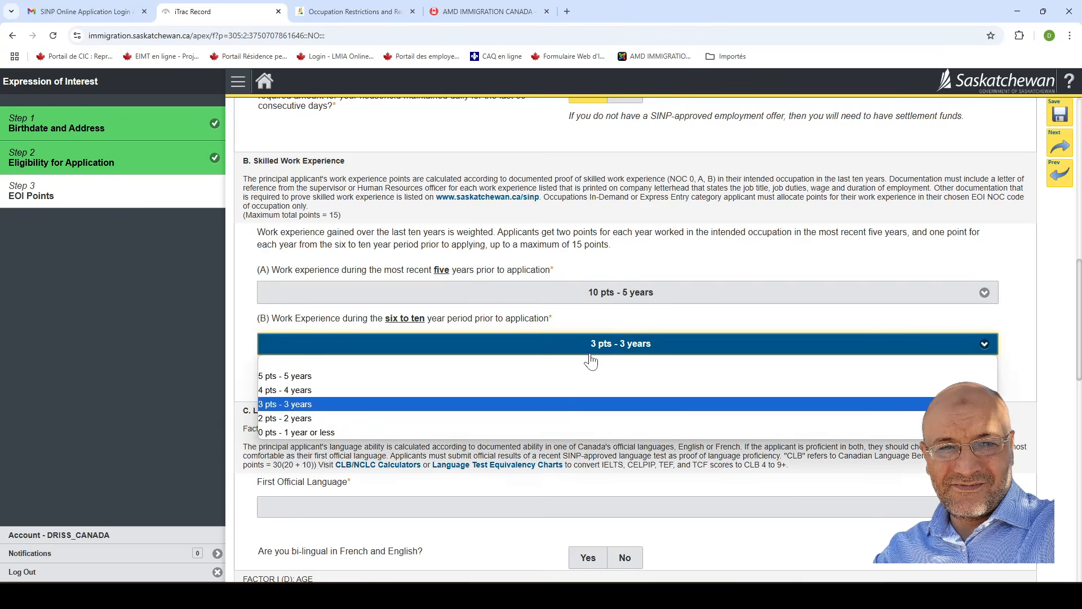
pyautogui.click(303, 397)
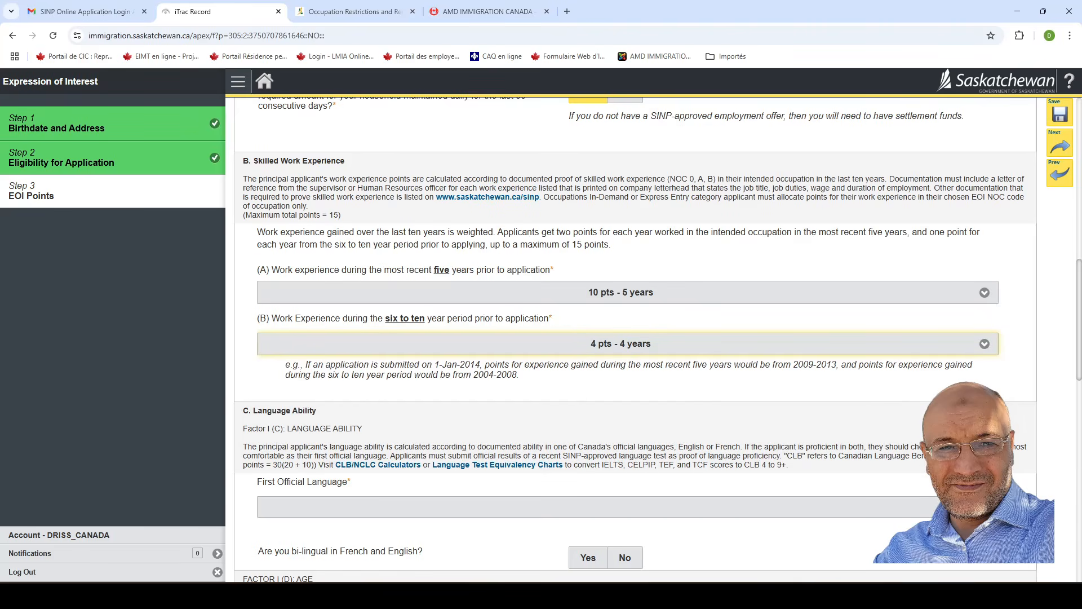
pyautogui.click(587, 353)
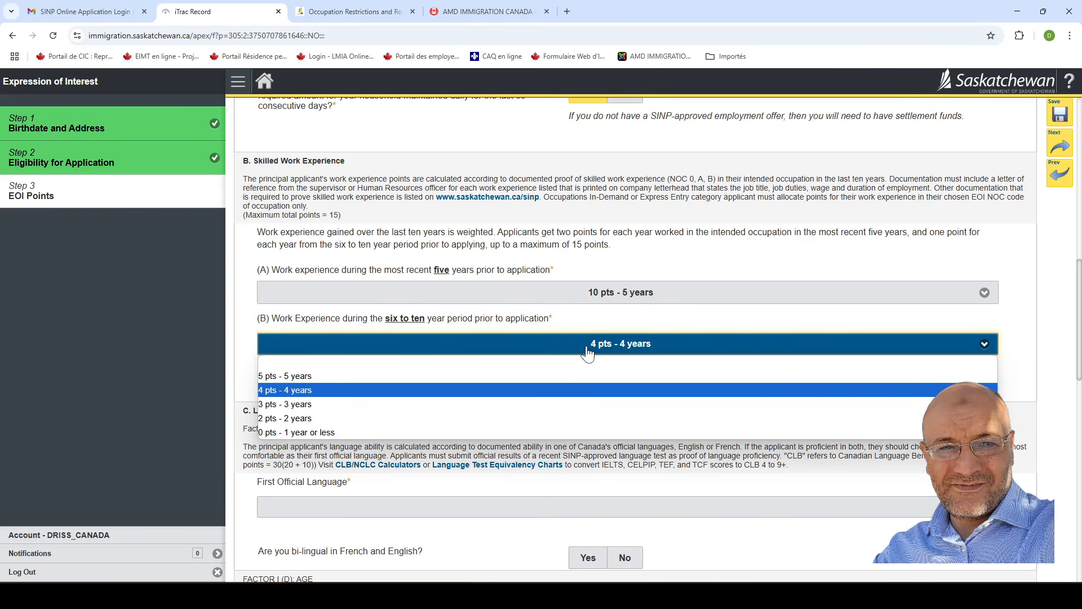
pyautogui.click(334, 376)
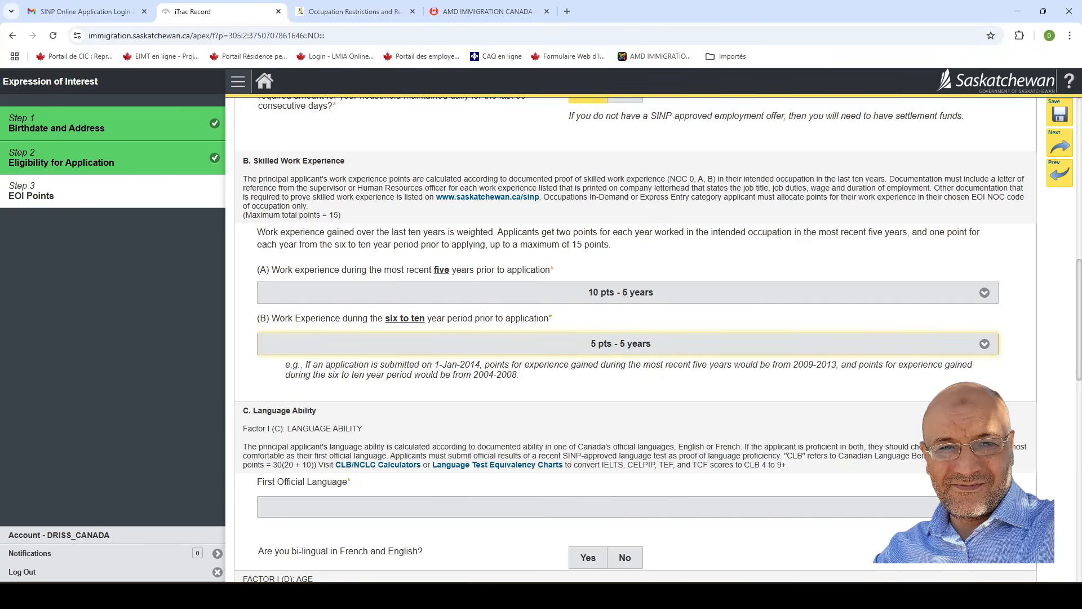
pyautogui.click(582, 349)
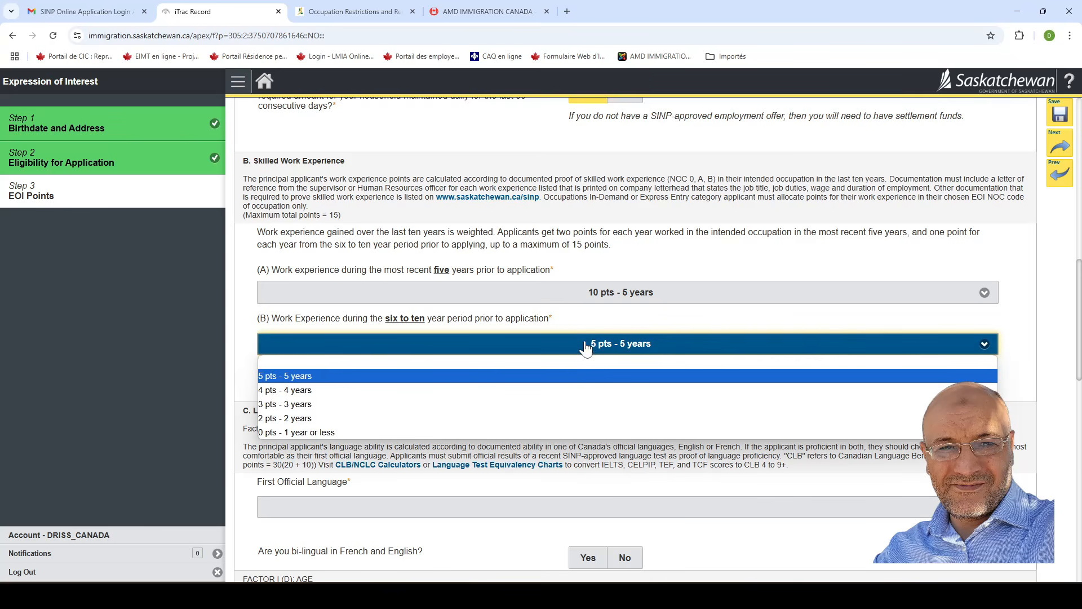
pyautogui.click(298, 403)
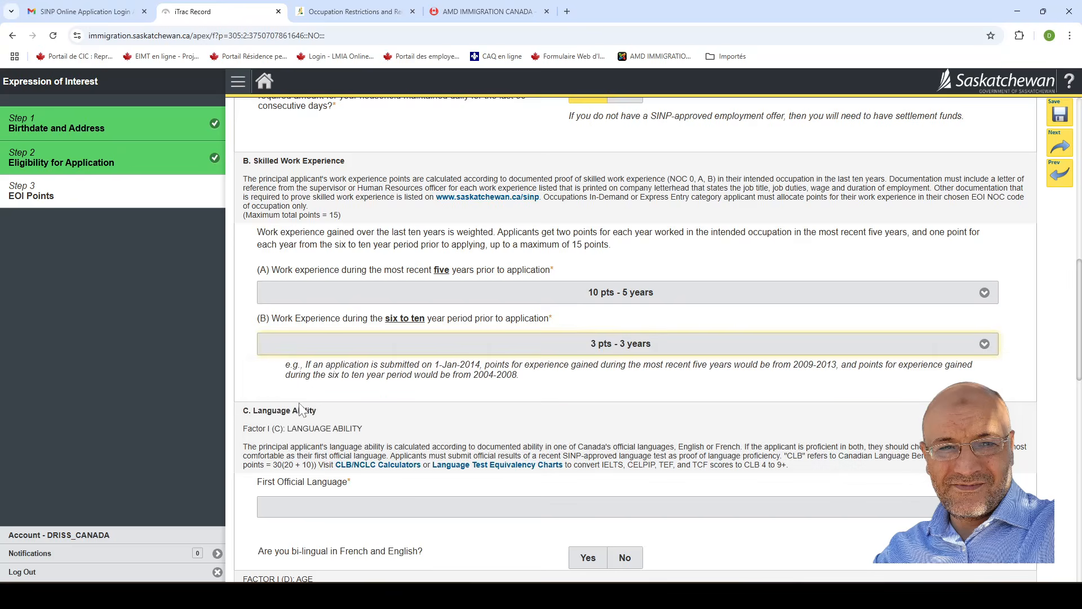
pyautogui.click(586, 348)
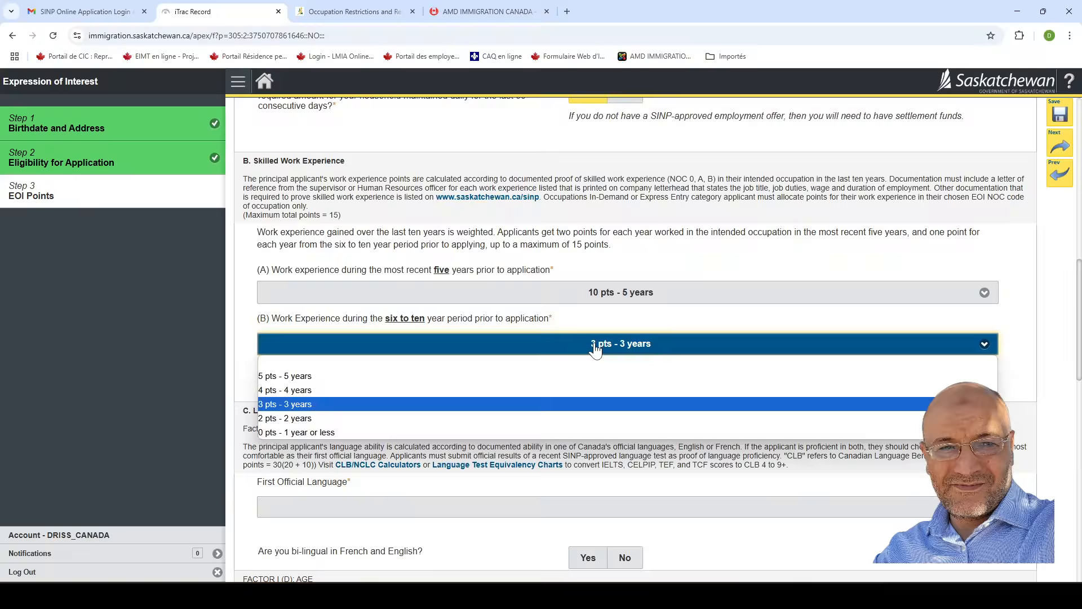
pyautogui.click(325, 419)
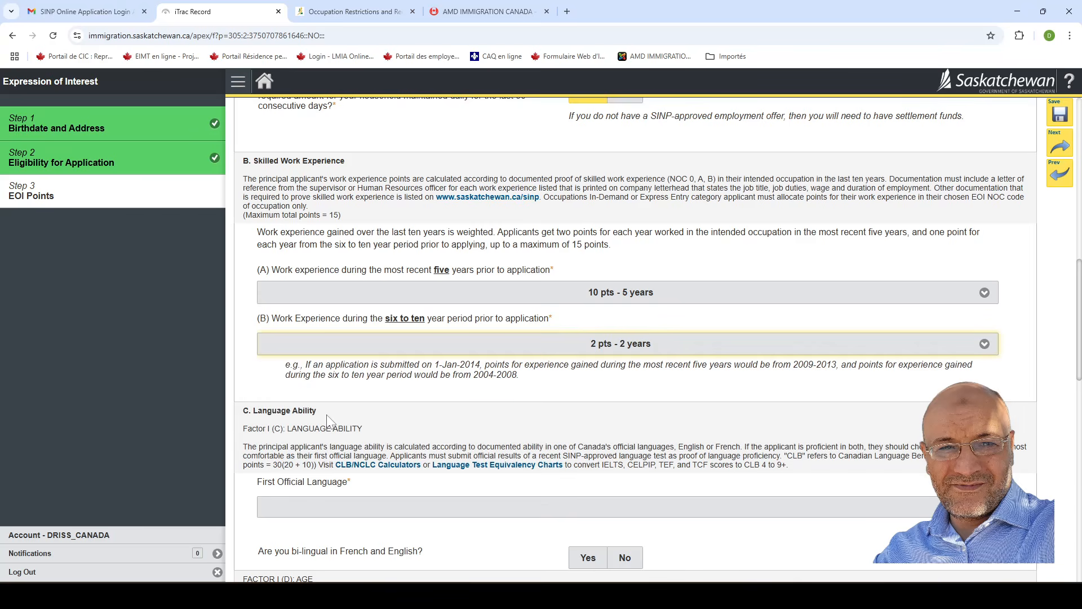
pyautogui.click(620, 345)
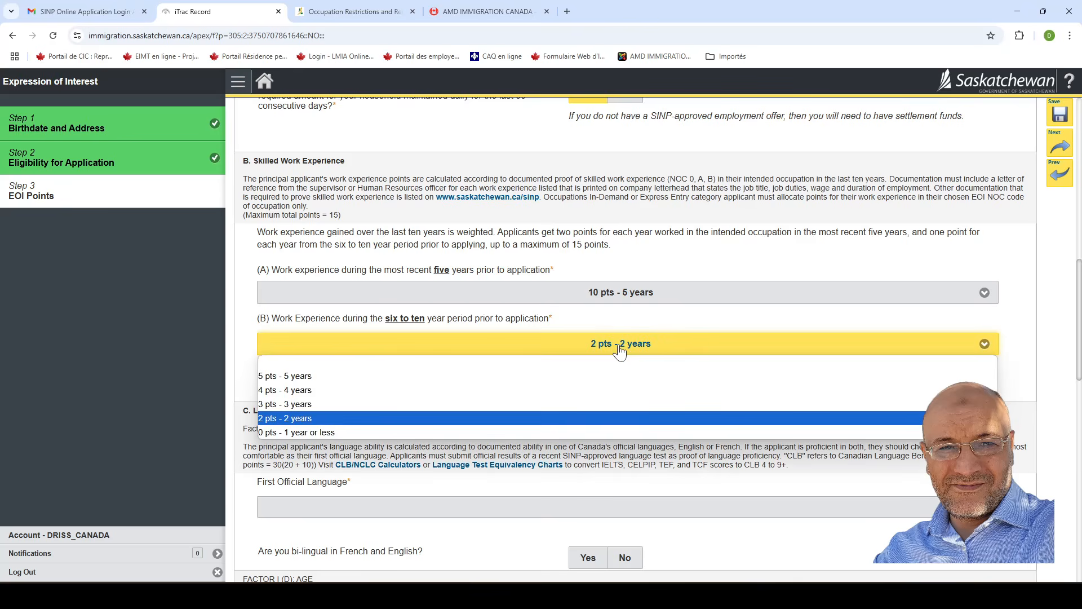
pyautogui.click(310, 433)
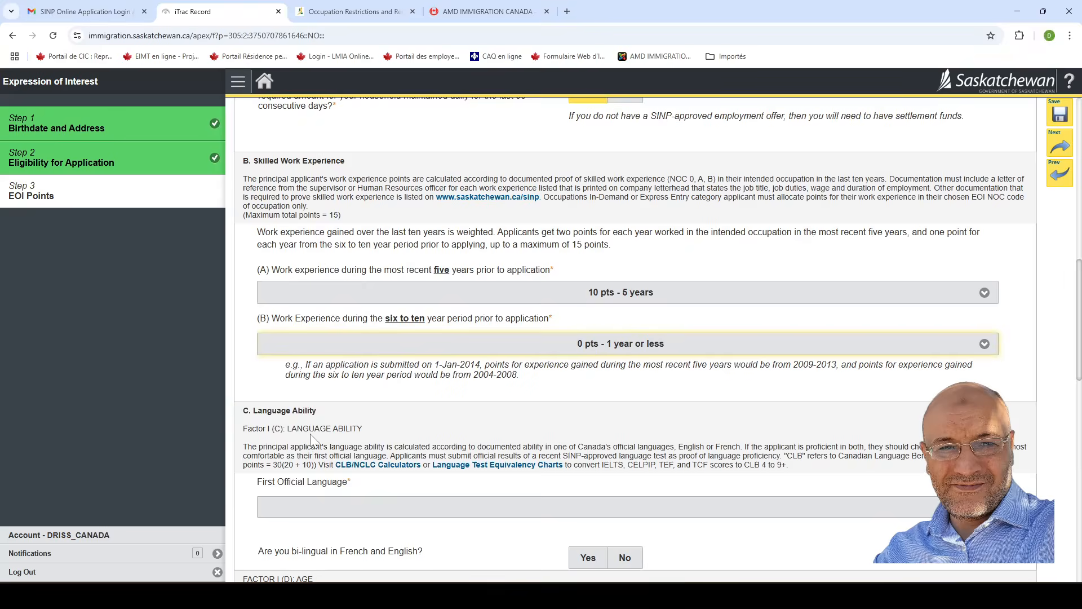
# Reconfirm 10 pts - 5 years for recent experience and 3 pts - 3 years for years six to ten.
pyautogui.click(646, 299)
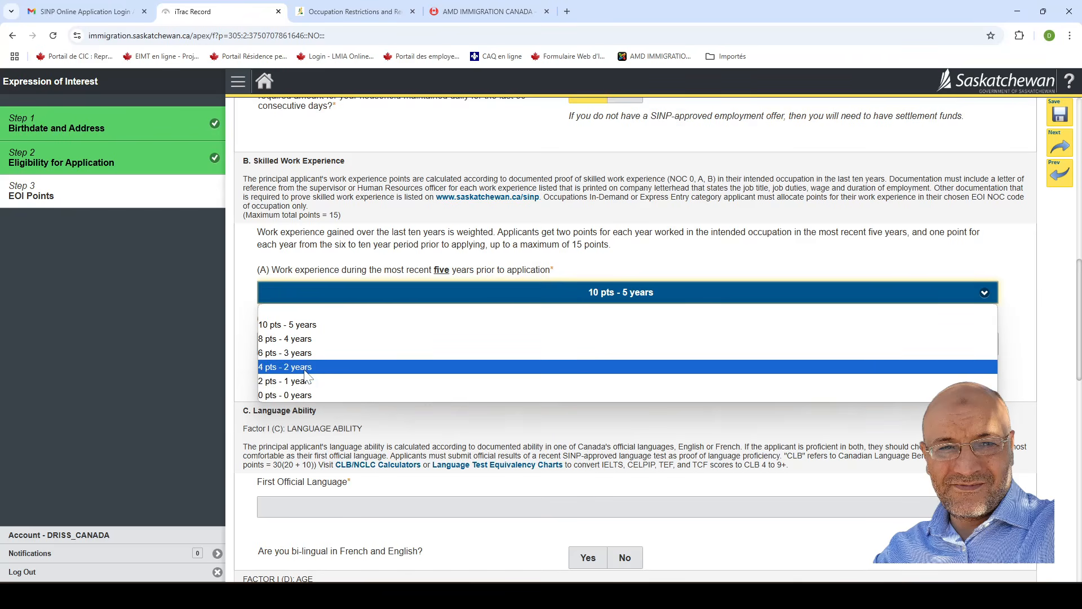
pyautogui.click(373, 331)
pyautogui.click(639, 348)
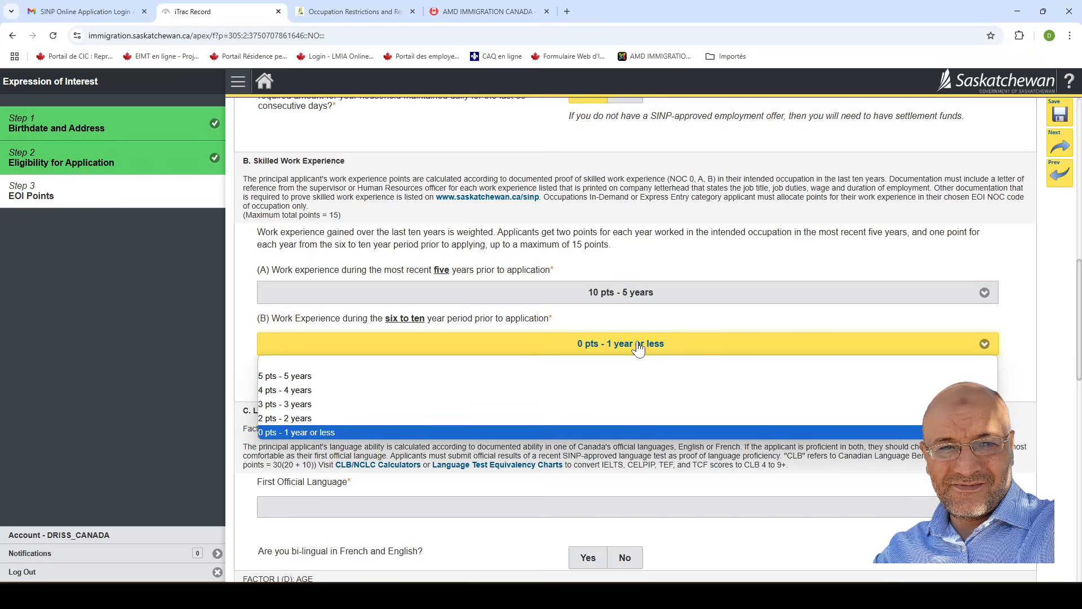
pyautogui.click(386, 406)
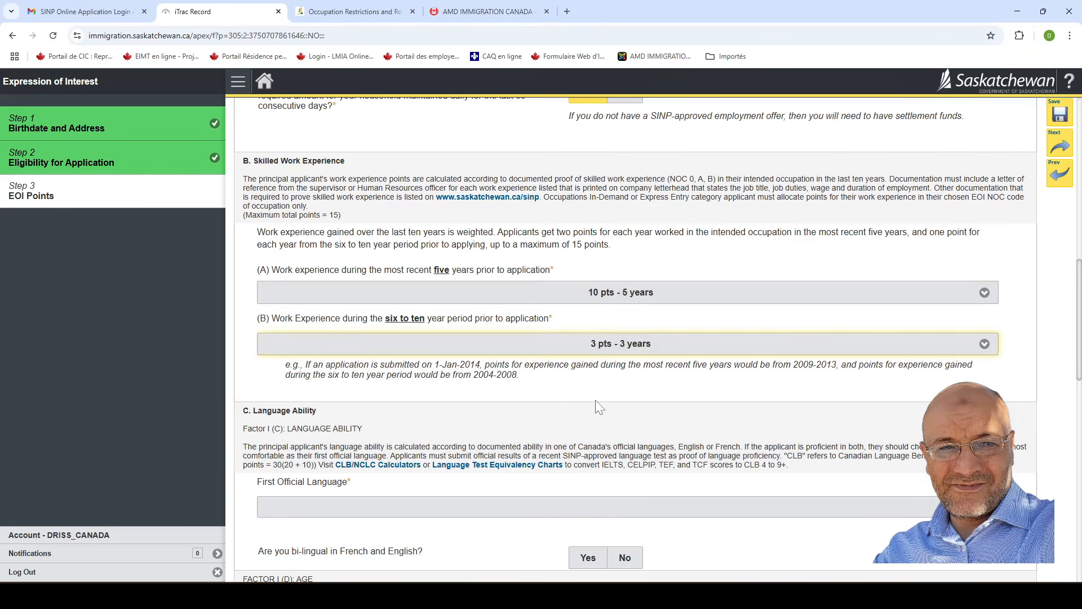
# Set First Official Language to 18 pts - CLB 7 after briefly choosing 20 pts - CLB 8.
pyautogui.scroll(-1, 478, 417)
pyautogui.scroll(-2, 479, 412)
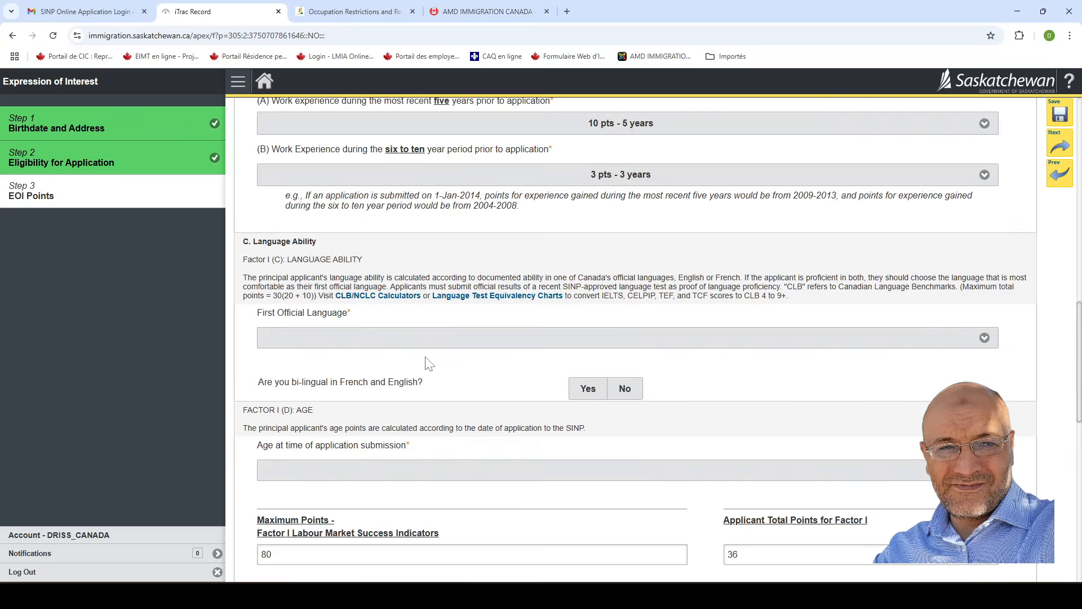
pyautogui.scroll(-1, 458, 356)
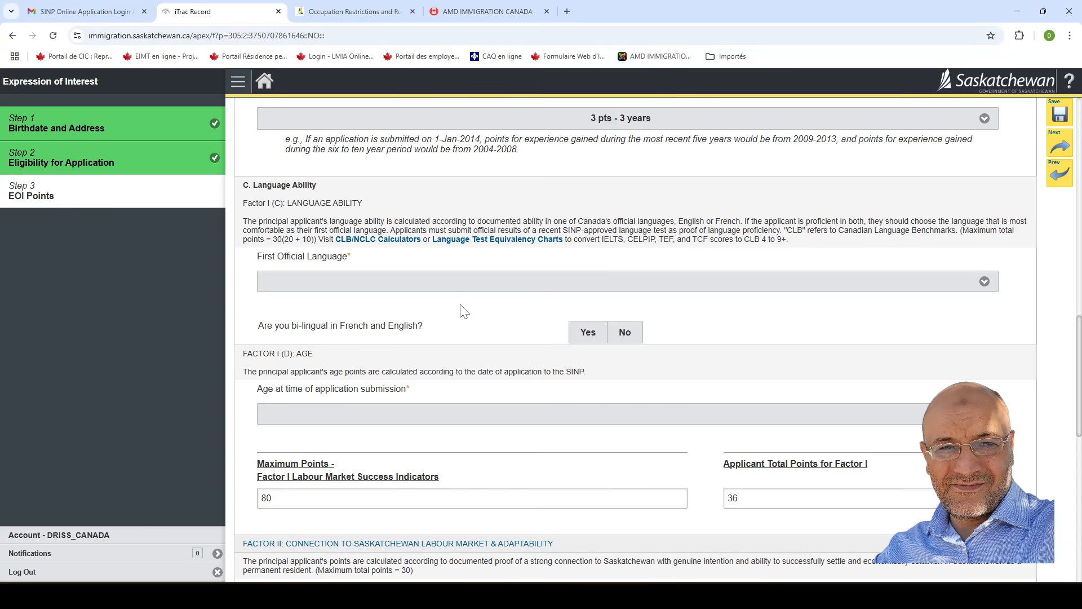
pyautogui.click(536, 287)
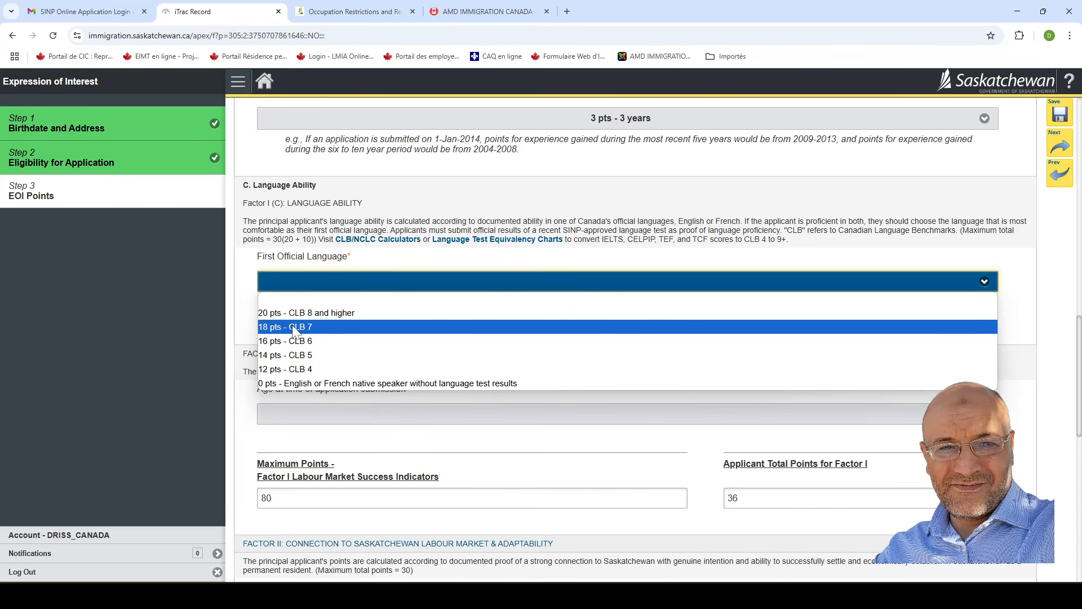
pyautogui.click(349, 314)
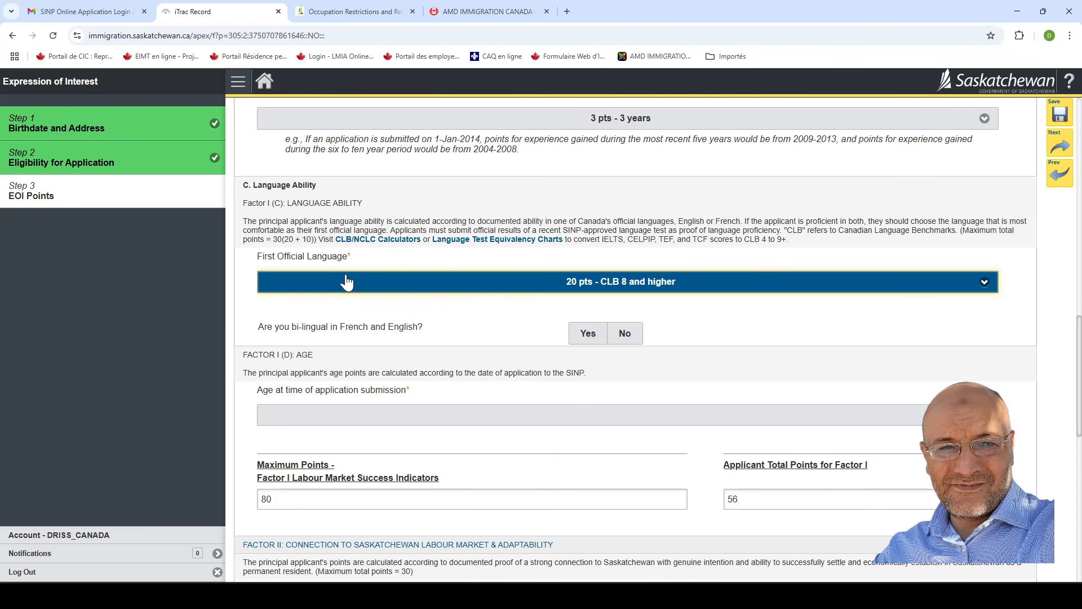
pyautogui.click(418, 289)
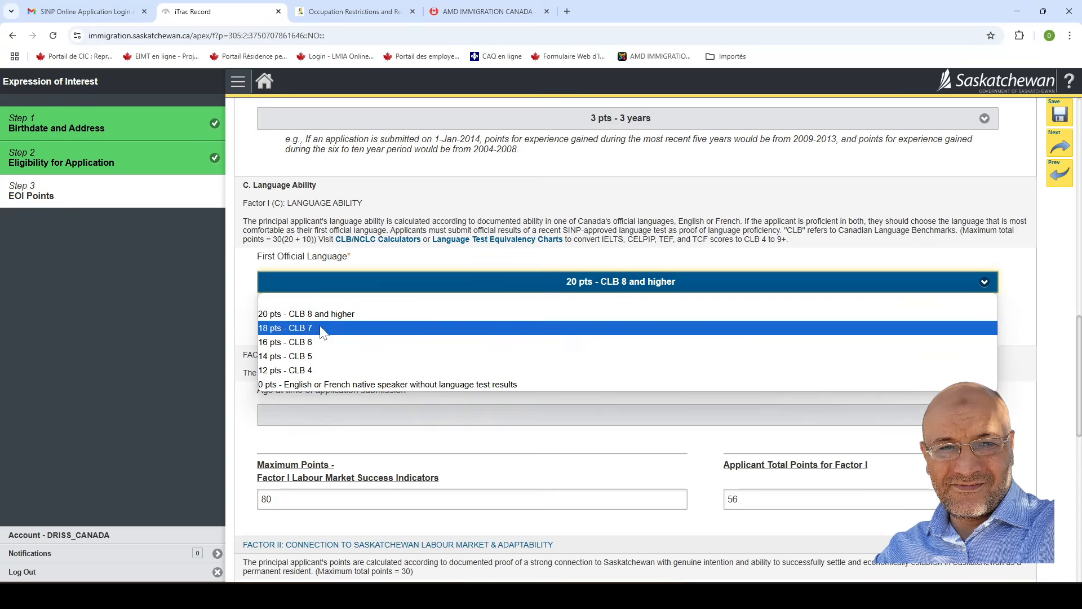
pyautogui.click(324, 328)
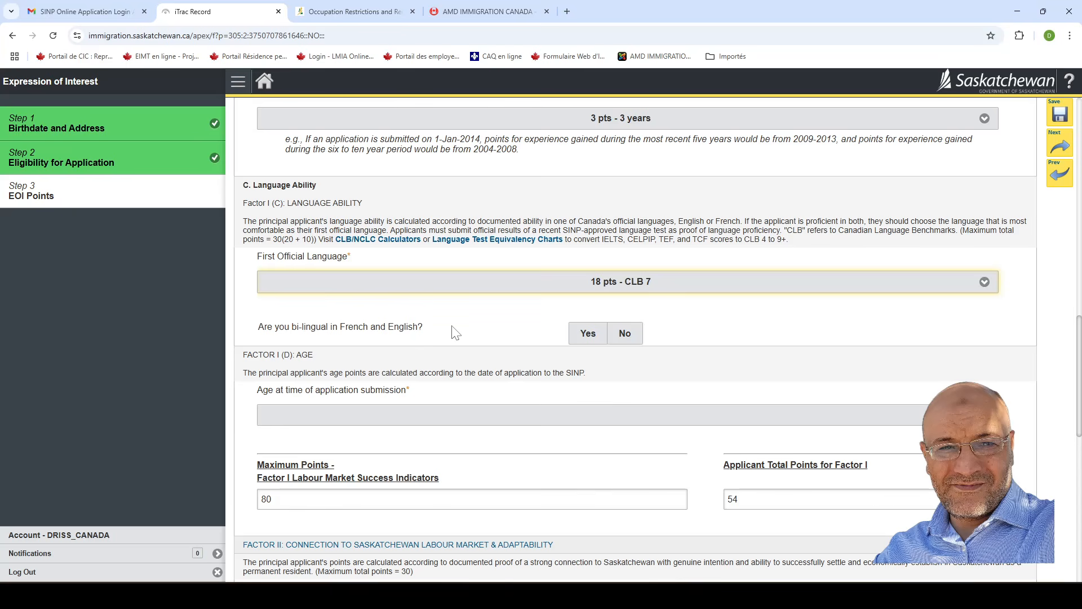
# Try bilingual Yes with an 8 pts - CLB 7 second language, then switch bilingual to No.
pyautogui.click(586, 333)
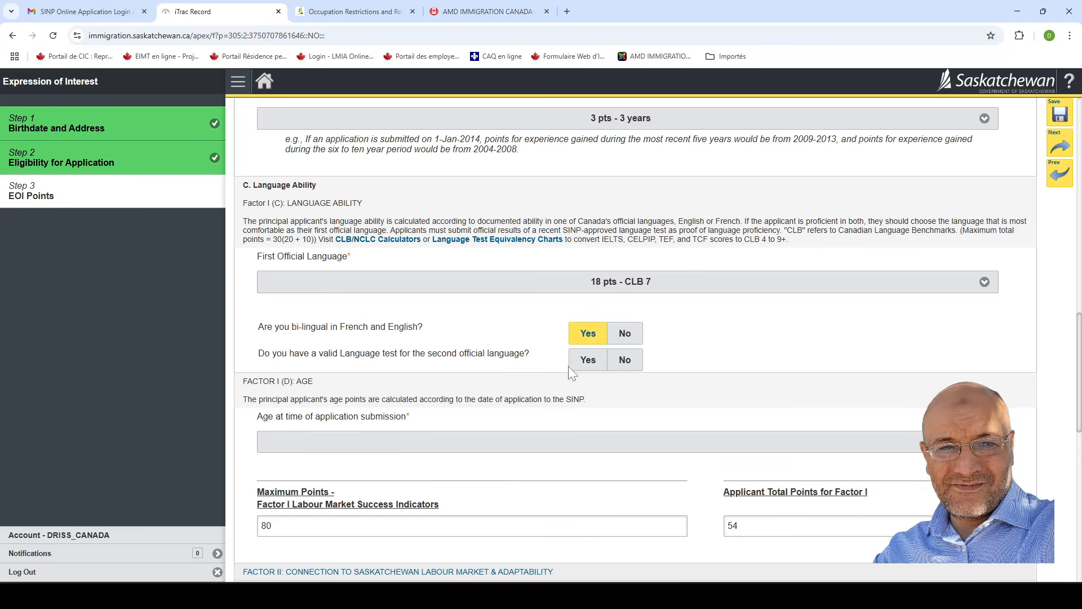
pyautogui.click(587, 361)
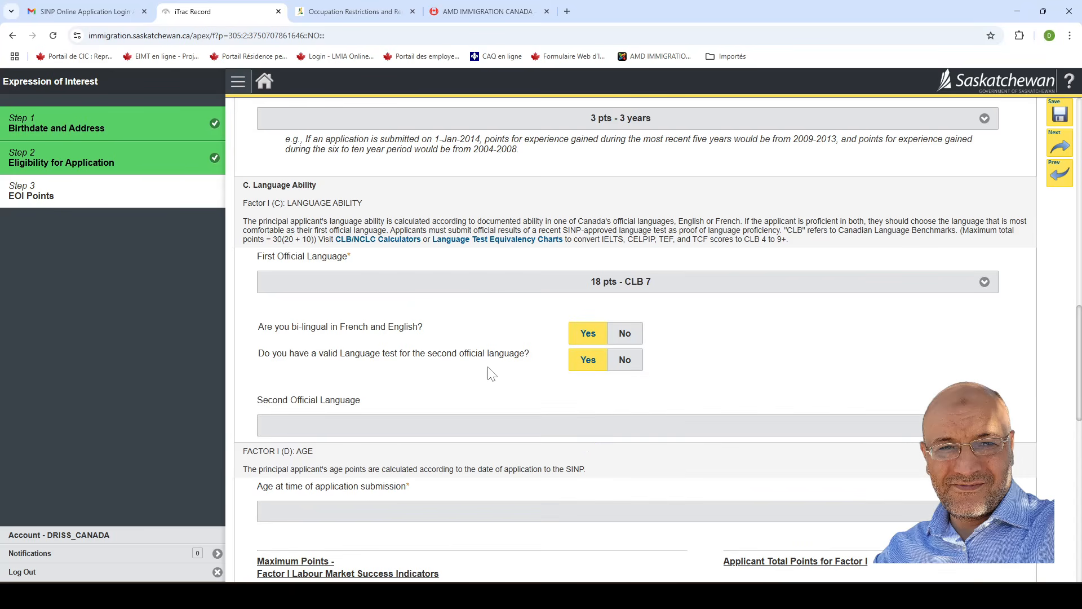
pyautogui.click(531, 425)
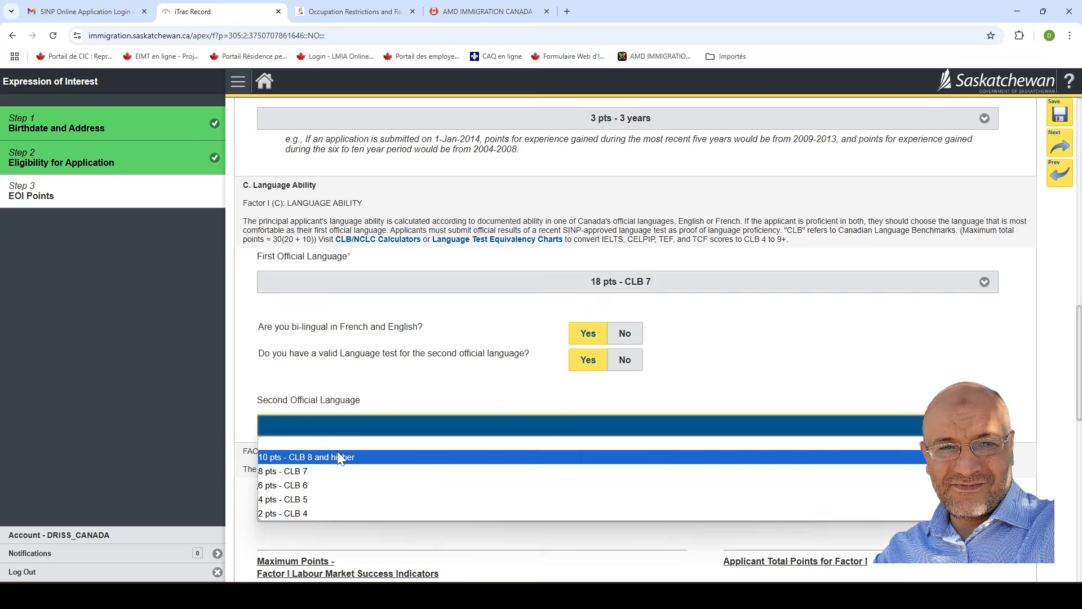
pyautogui.click(310, 472)
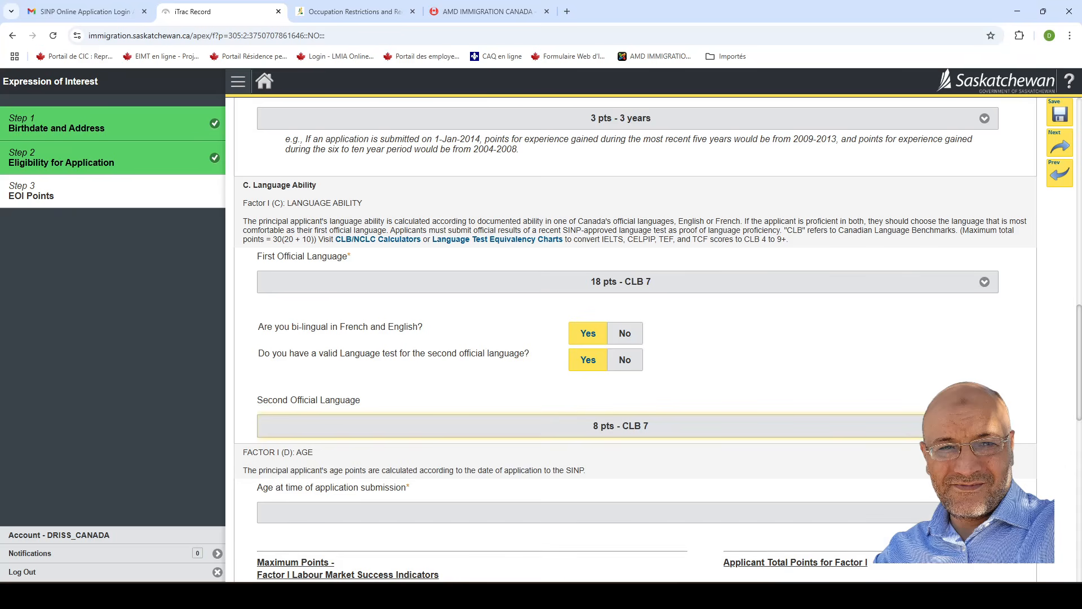
pyautogui.click(625, 335)
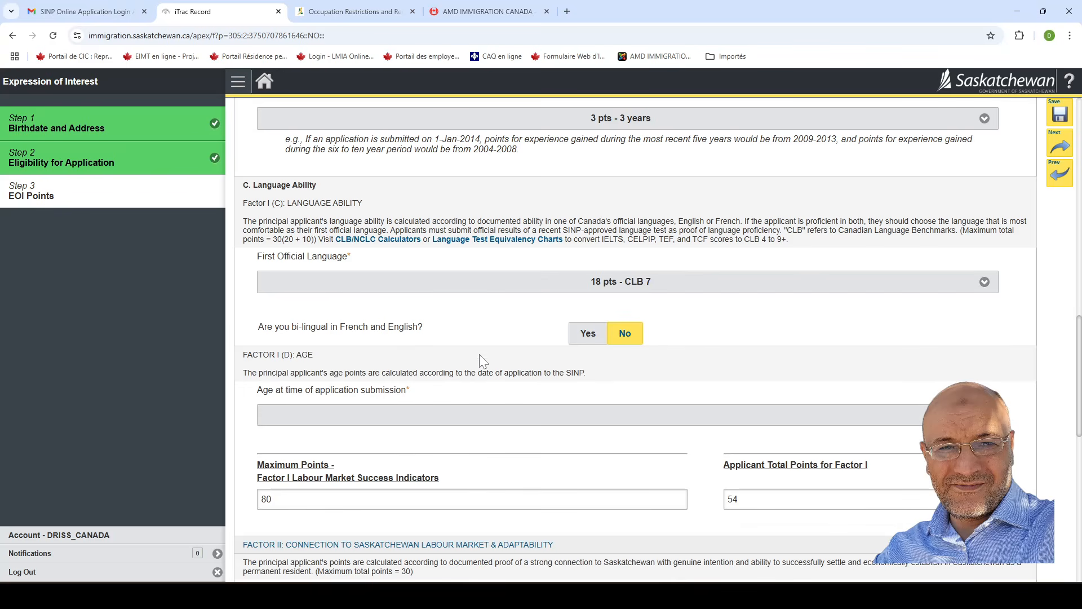
# Claim 12 pts for the 22-34 age bracket, bringing Factor I to 66.
pyautogui.scroll(-2, 536, 344)
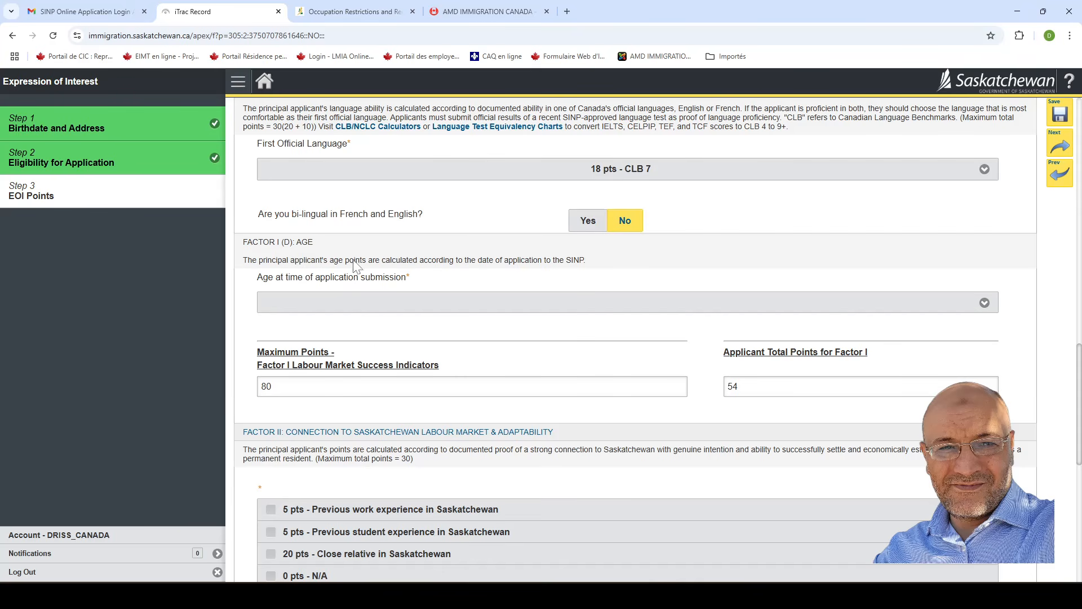
pyautogui.click(385, 308)
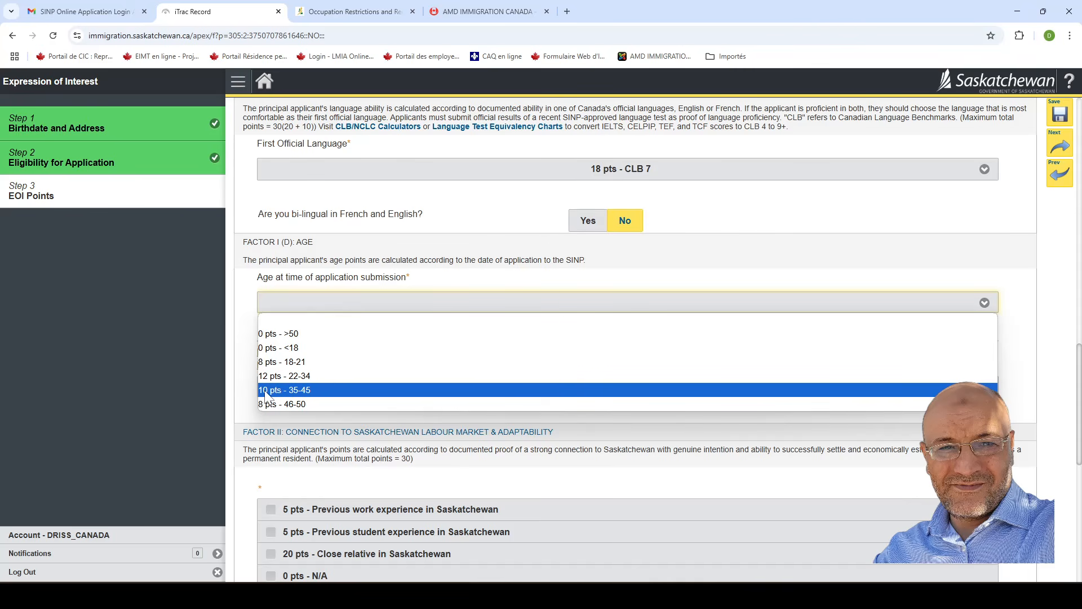
pyautogui.click(313, 375)
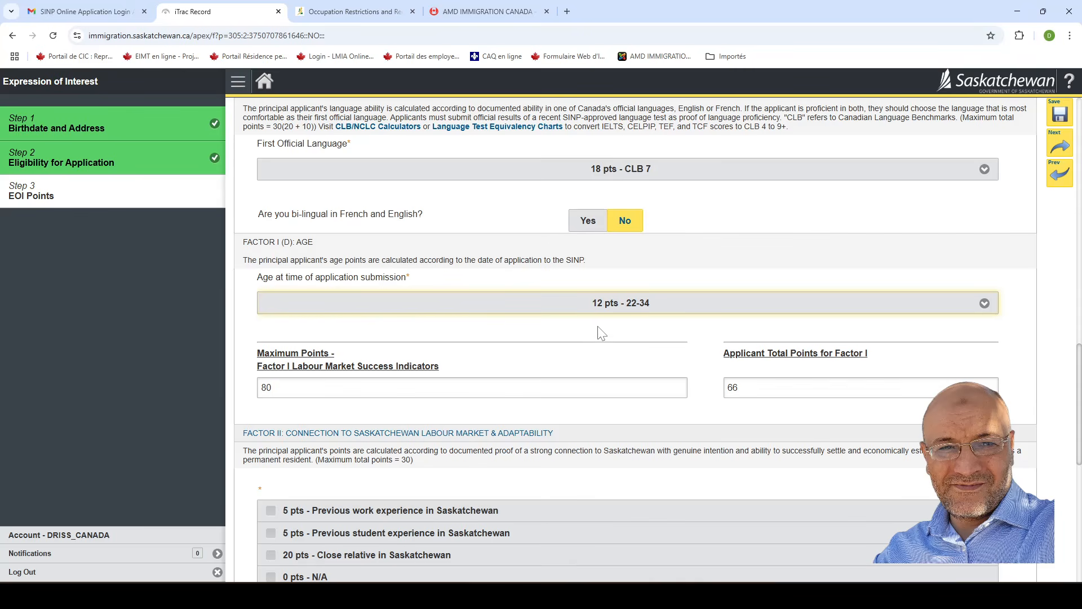
pyautogui.scroll(-3, 599, 333)
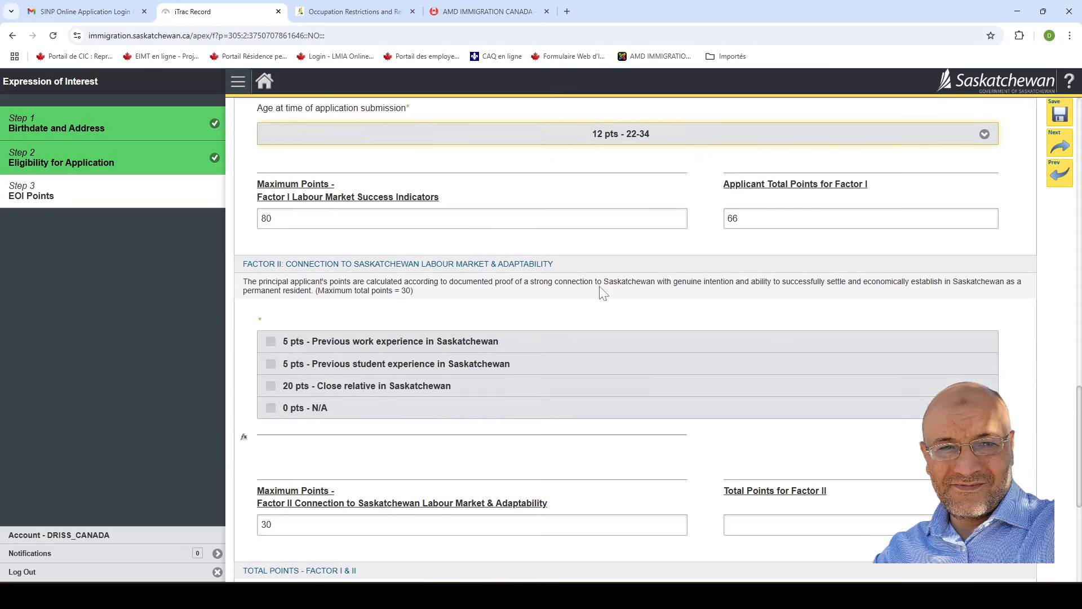
pyautogui.scroll(2, 604, 314)
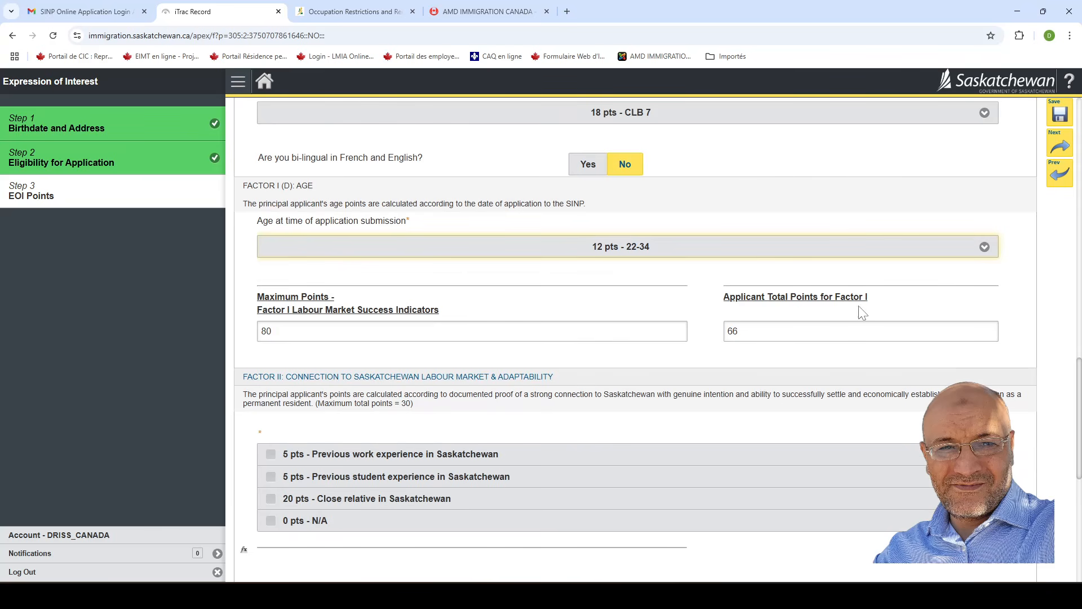
pyautogui.moveTo(885, 301); pyautogui.dragTo(748, 306)
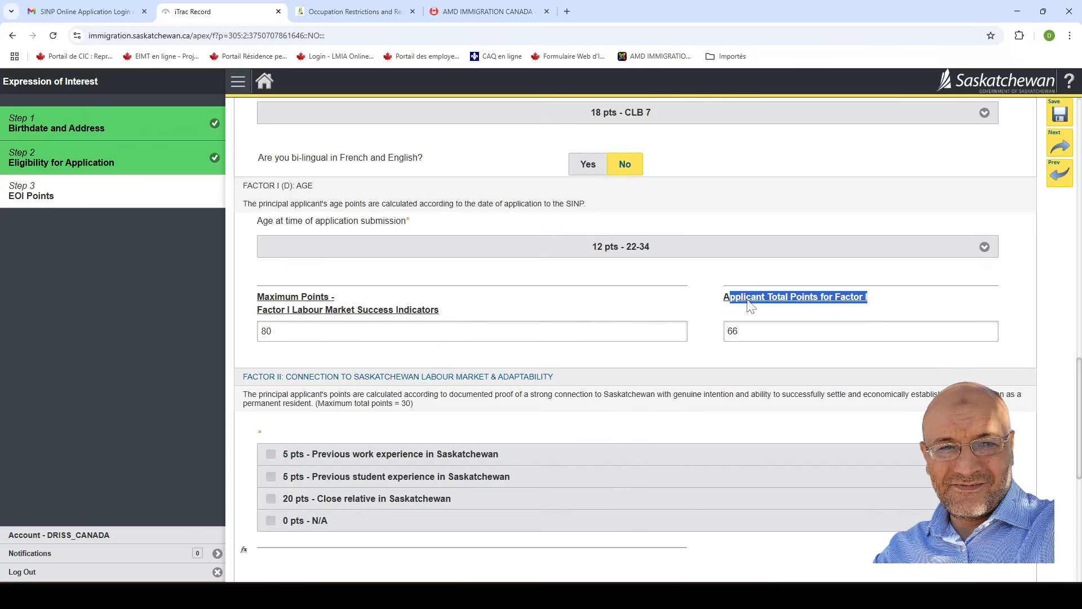
pyautogui.scroll(12, 495, 180)
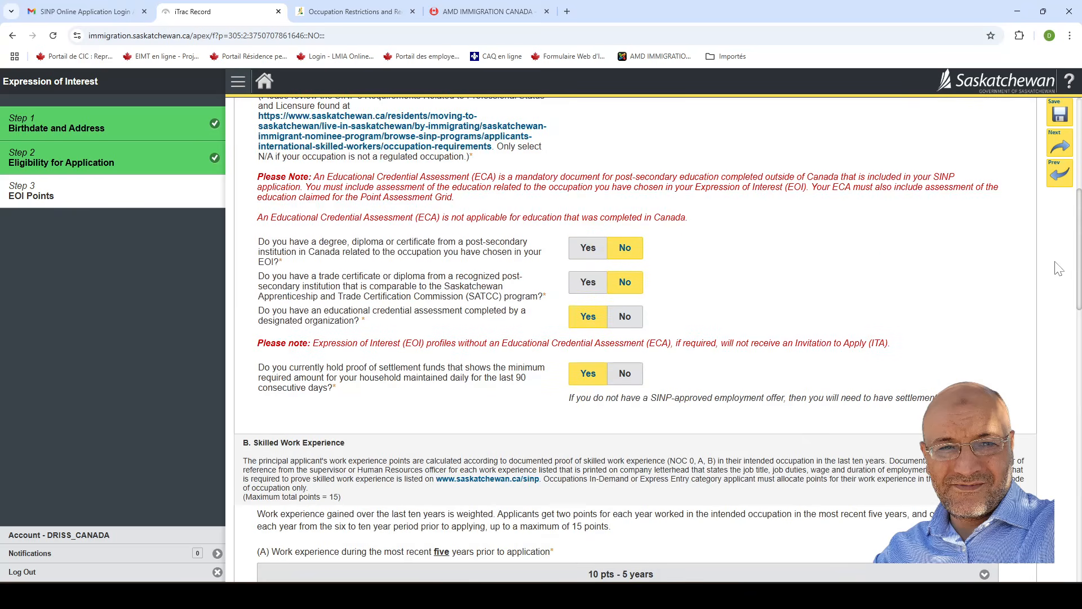
pyautogui.scroll(4, 1080, 259)
pyautogui.scroll(1, 1079, 195)
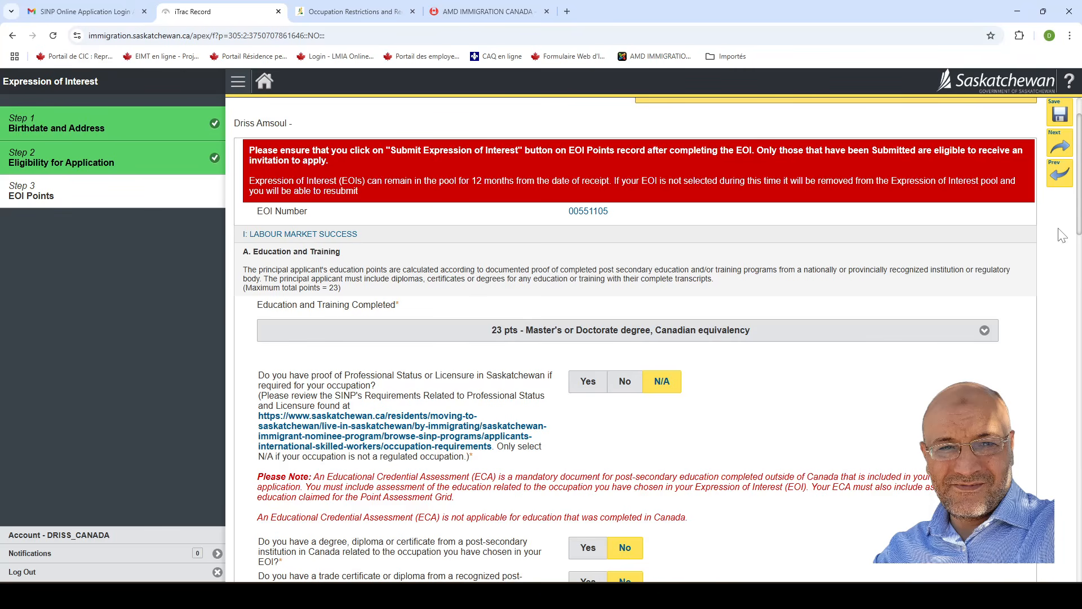
pyautogui.moveTo(1079, 210); pyautogui.dragTo(1056, 486)
pyautogui.scroll(1, 1043, 473)
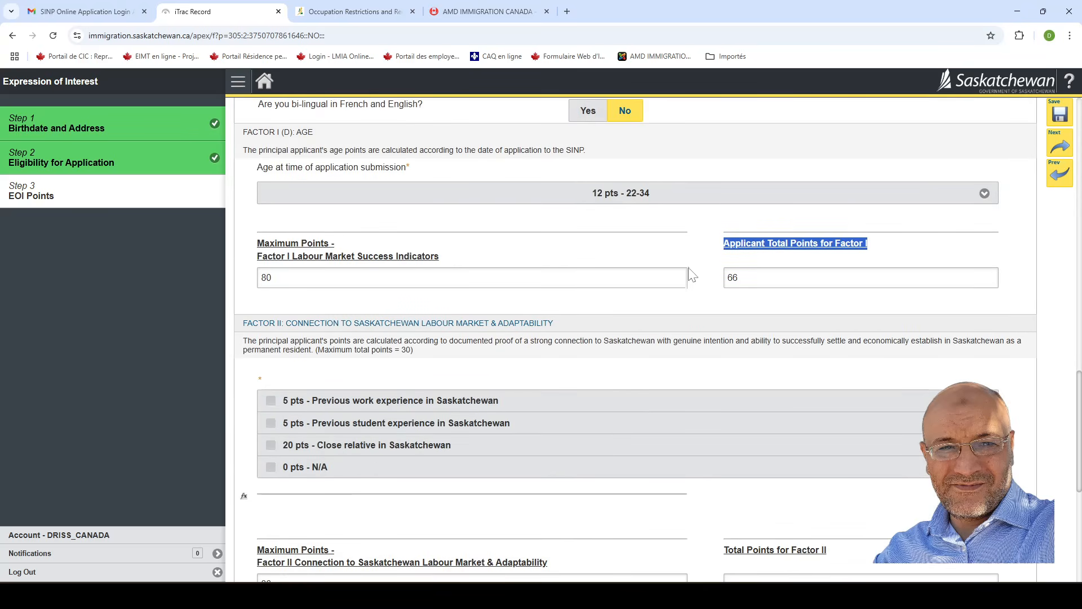
pyautogui.click(776, 248)
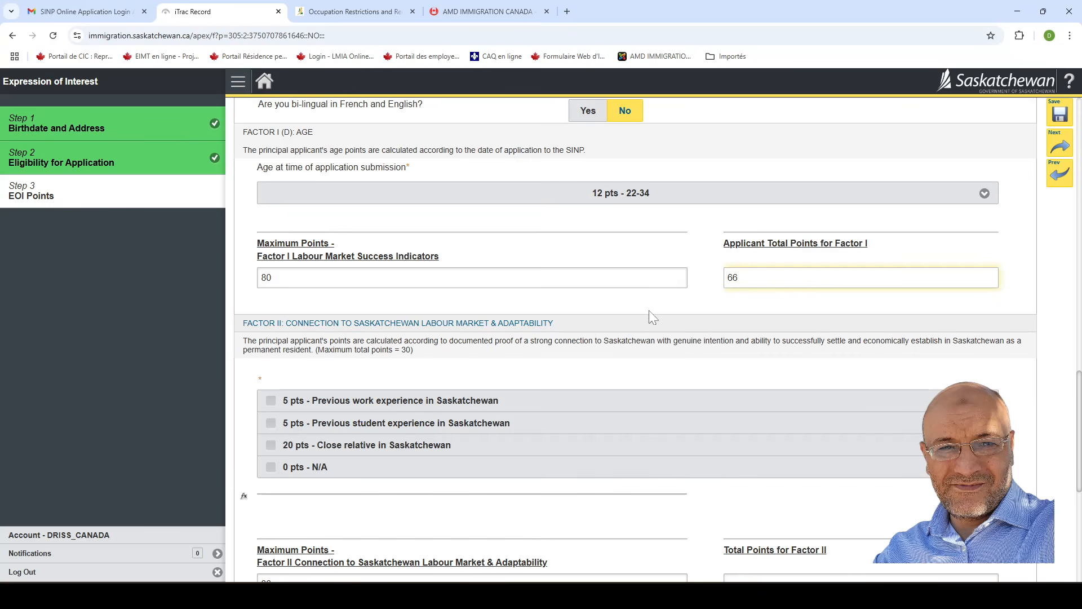
pyautogui.scroll(-2, 651, 322)
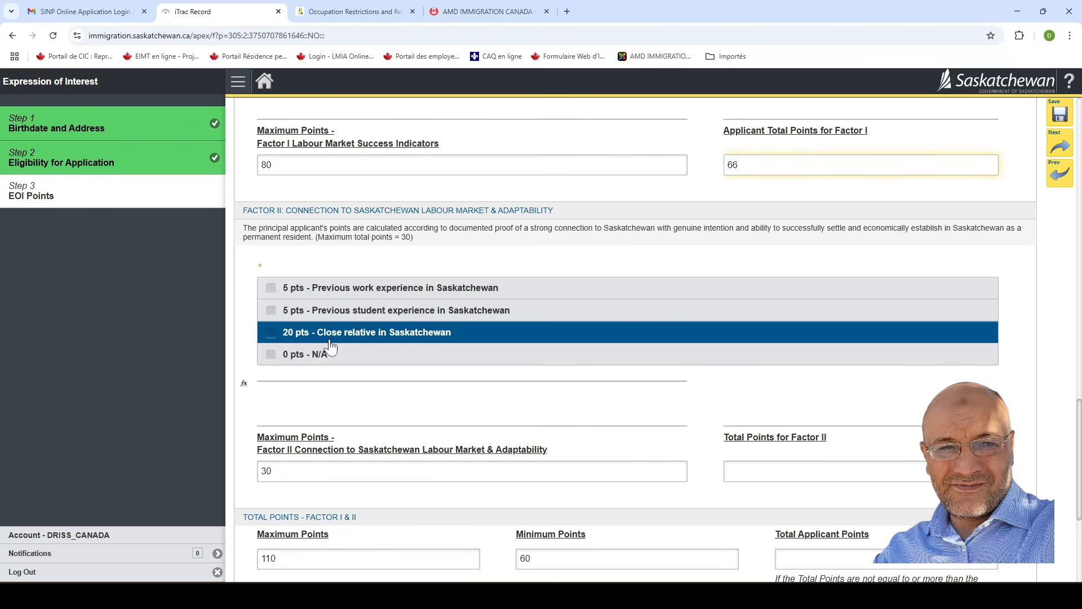
# Replace the 20 pts close-relative claim with 0 pts - N/A under Factor II.
pyautogui.click(361, 332)
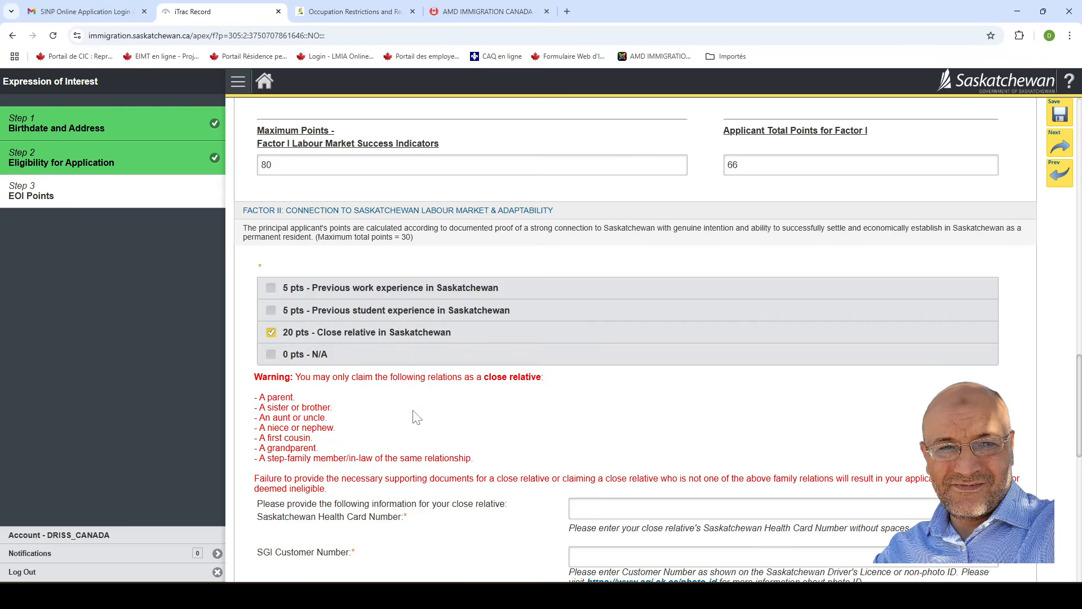
pyautogui.scroll(-1, 434, 388)
pyautogui.scroll(1, 434, 386)
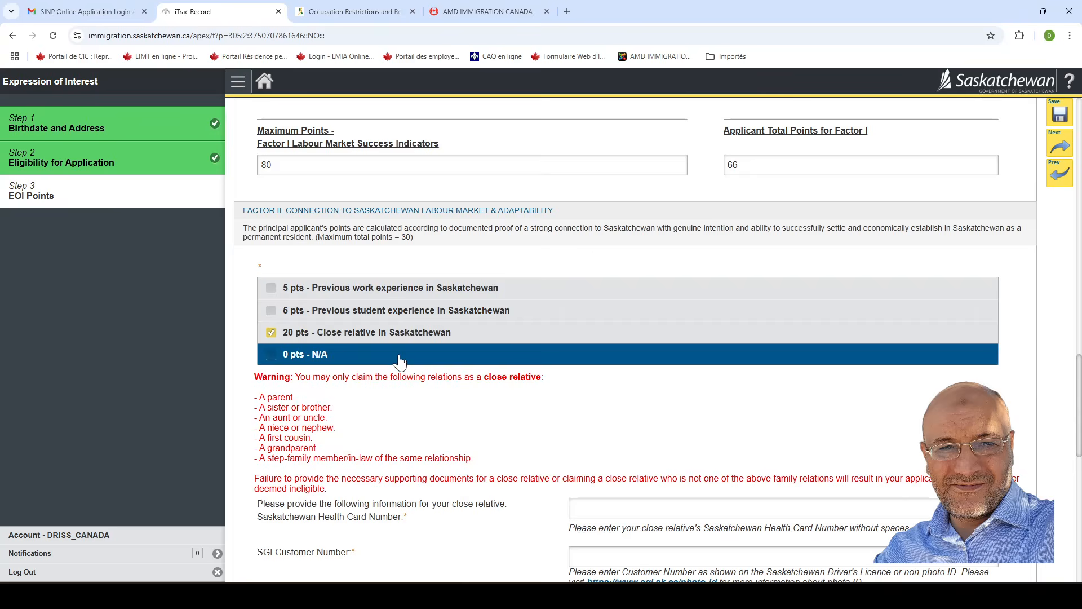
pyautogui.scroll(-1, 399, 360)
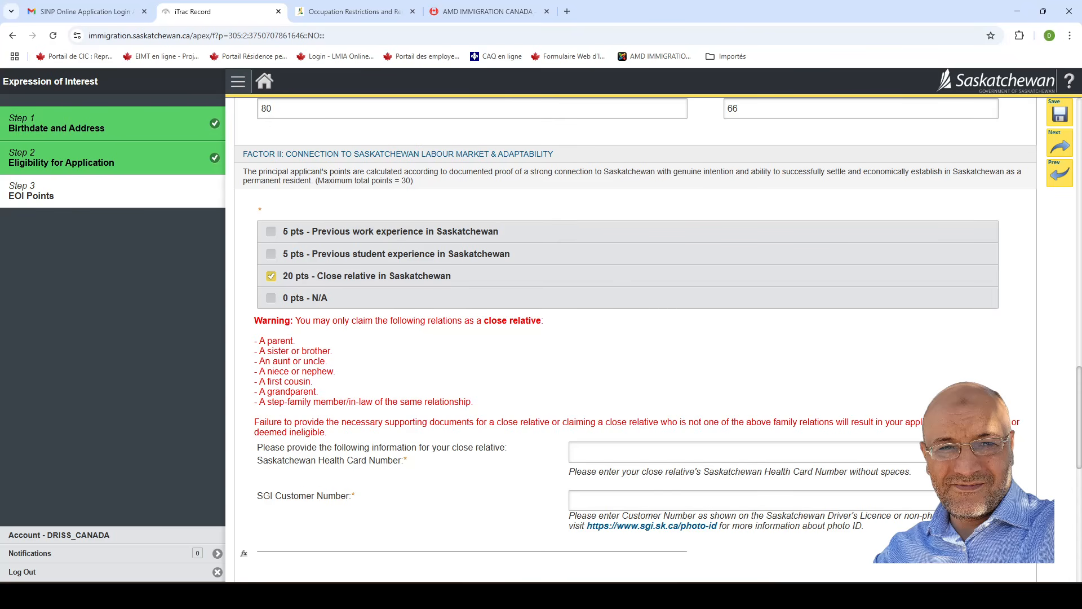
pyautogui.moveTo(255, 338); pyautogui.dragTo(476, 403)
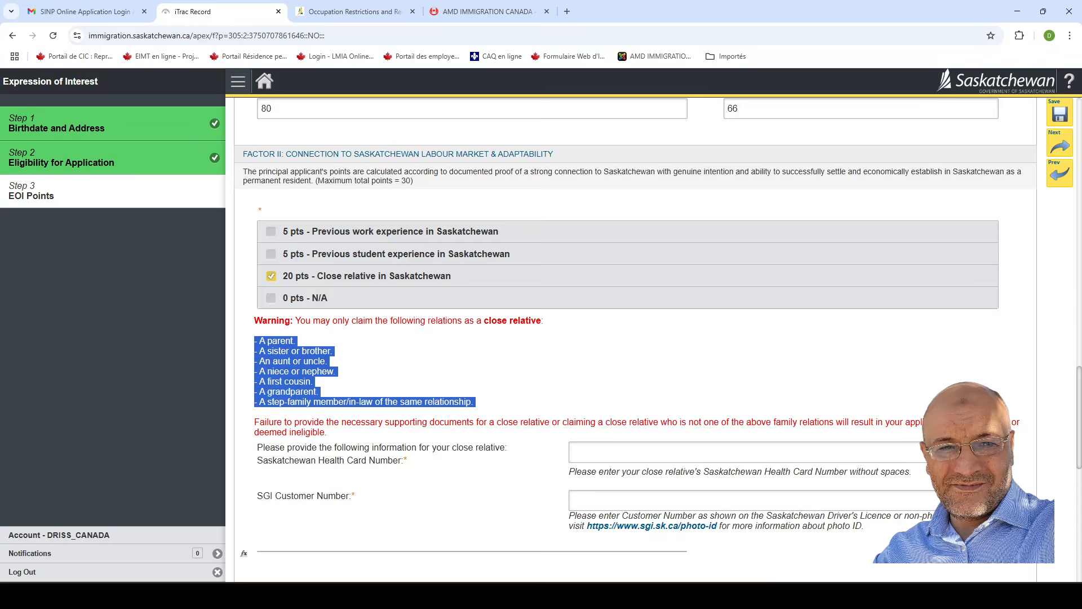
pyautogui.click(271, 298)
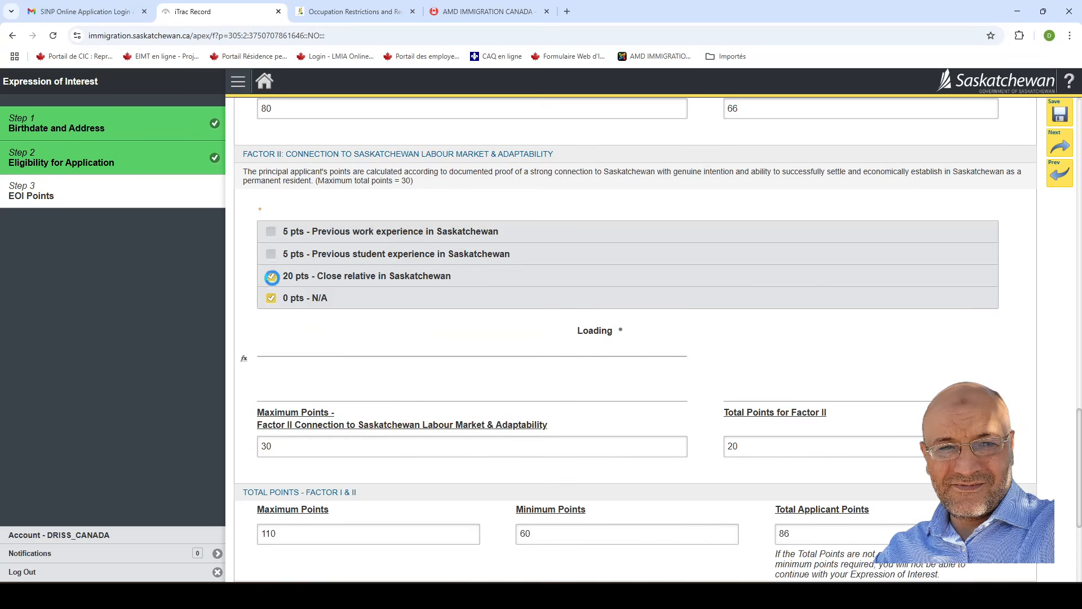
pyautogui.click(271, 276)
pyautogui.click(270, 279)
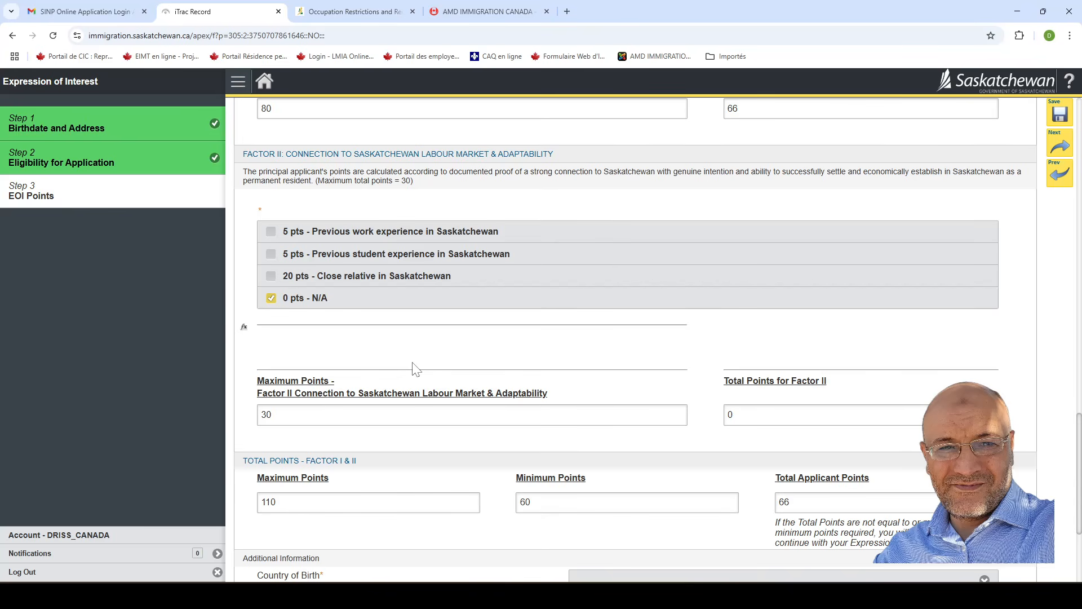
pyautogui.scroll(-2, 468, 415)
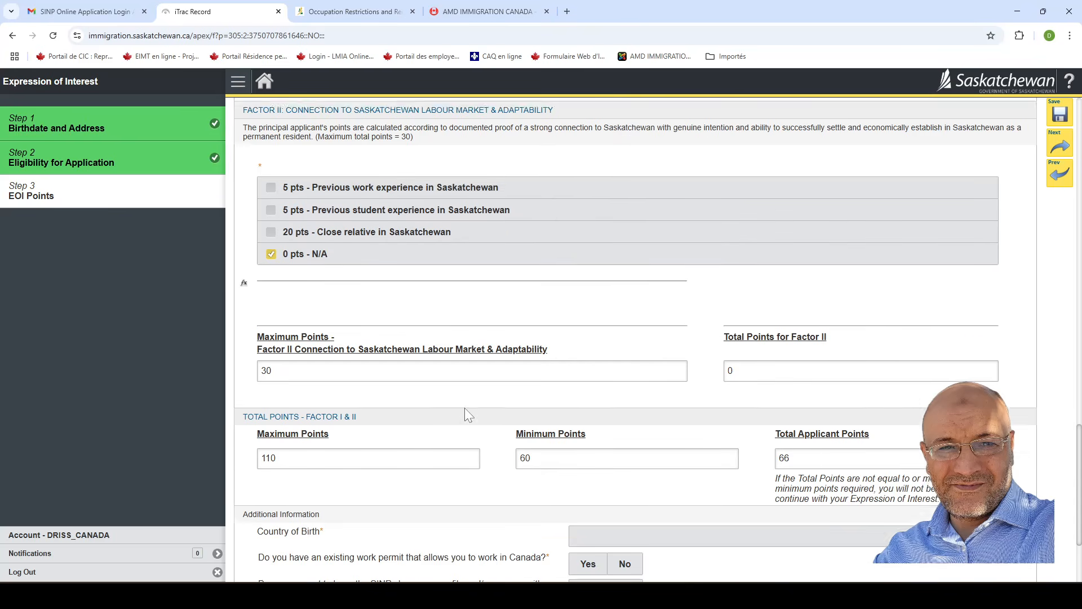
pyautogui.scroll(-3, 466, 415)
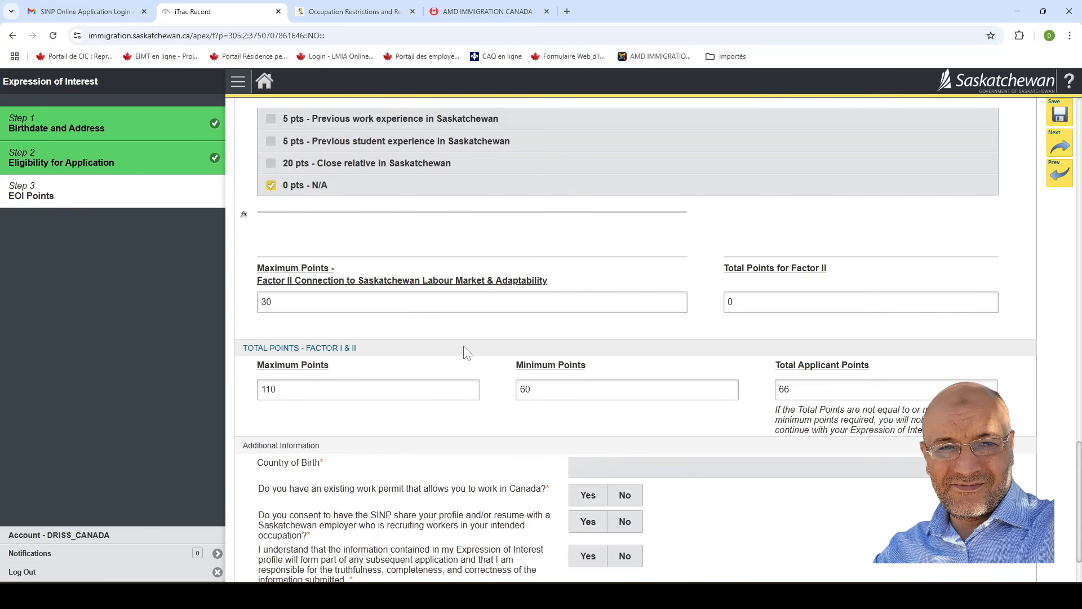
pyautogui.scroll(1, 451, 355)
pyautogui.scroll(-1, 426, 423)
pyautogui.scroll(-2, 426, 424)
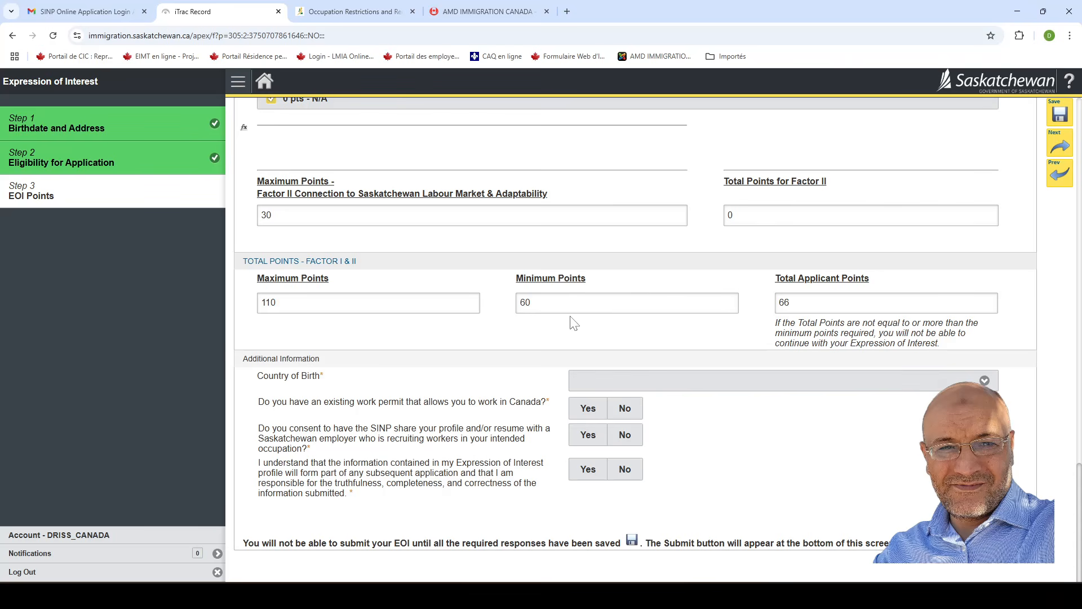
pyautogui.moveTo(524, 303); pyautogui.dragTo(516, 305)
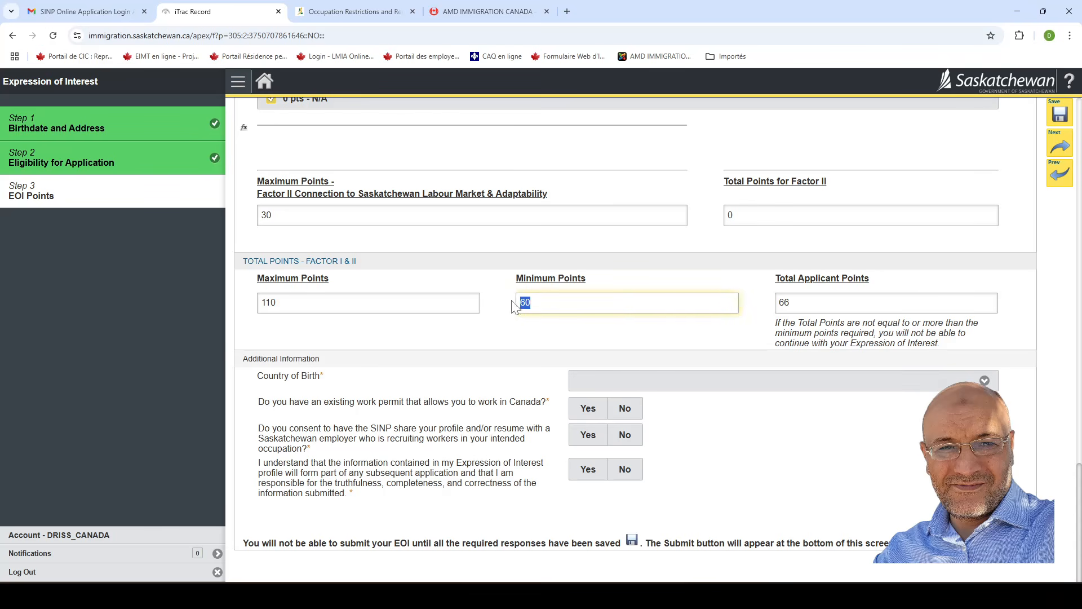
pyautogui.click(791, 303)
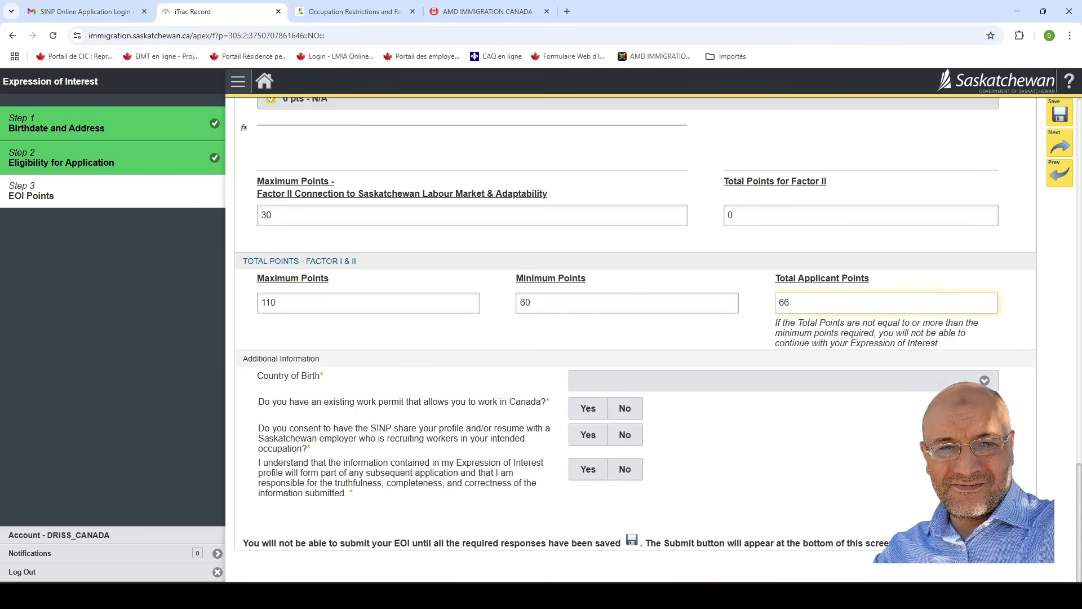
pyautogui.moveTo(791, 303); pyautogui.dragTo(765, 307)
pyautogui.click(620, 323)
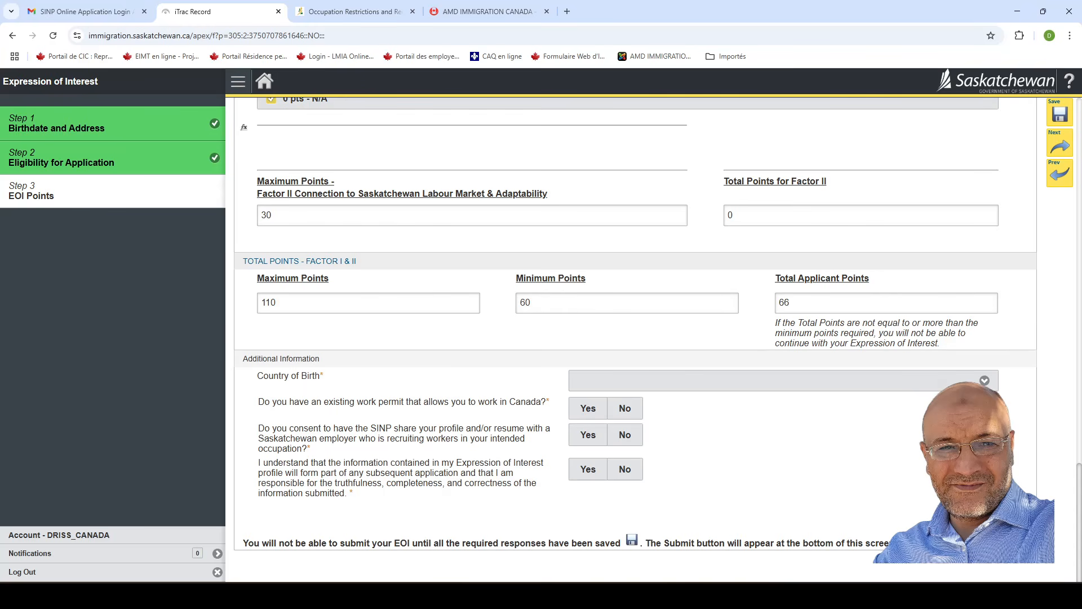
# Select Morocco as Country of Birth and answer No to holding a Canadian work permit.
pyautogui.click(740, 381)
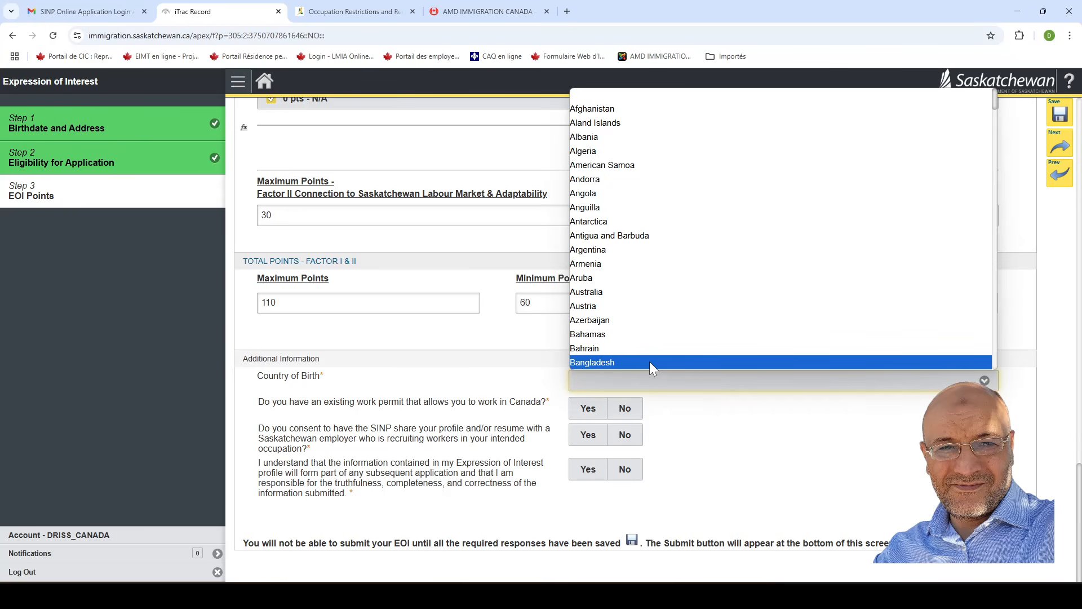
pyautogui.press('n')
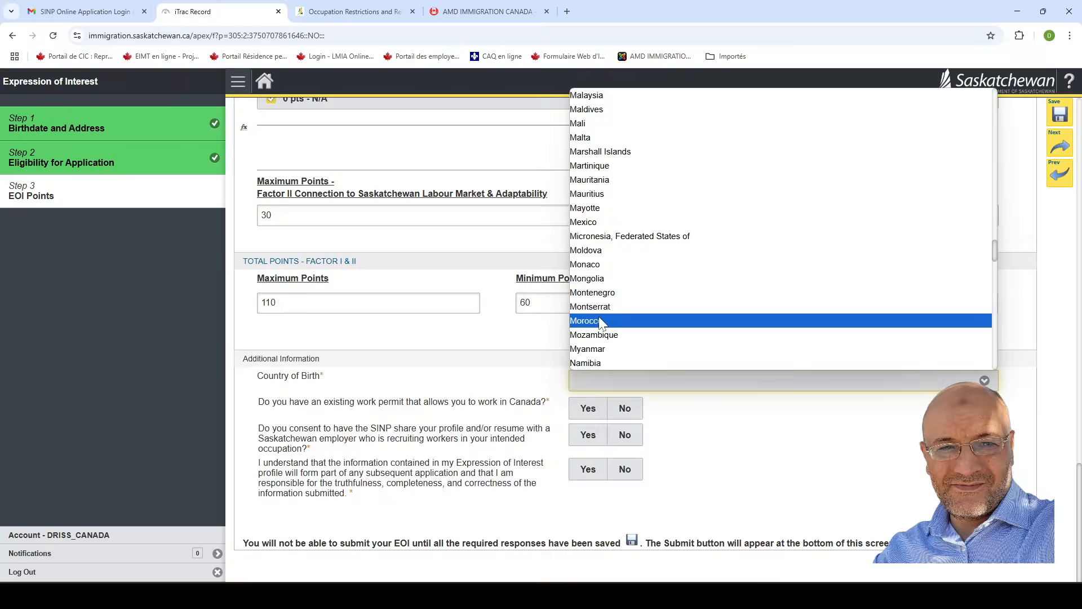
pyautogui.click(600, 322)
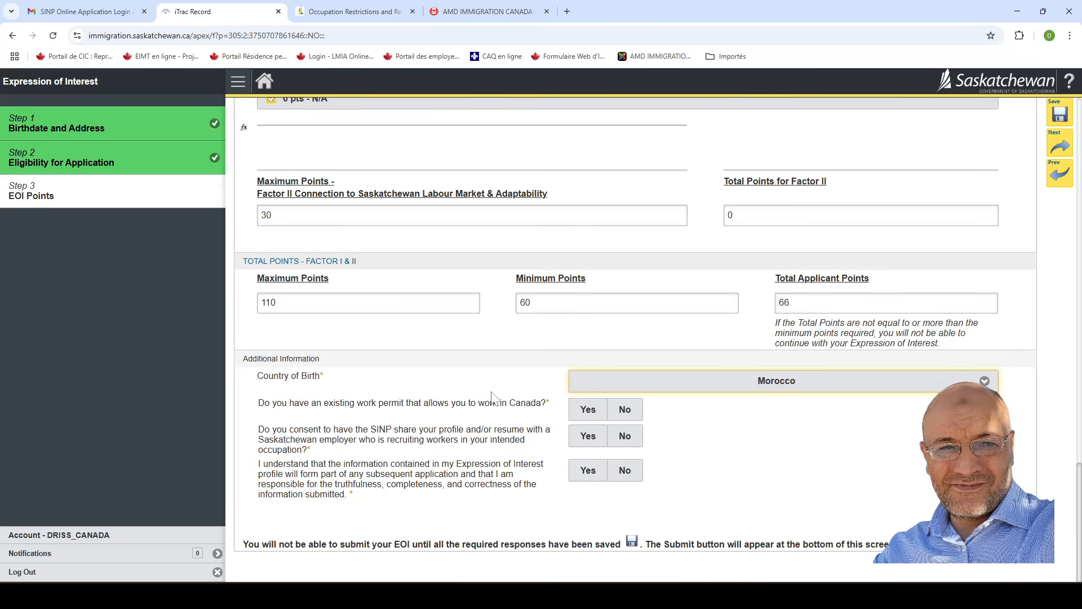
pyautogui.click(626, 411)
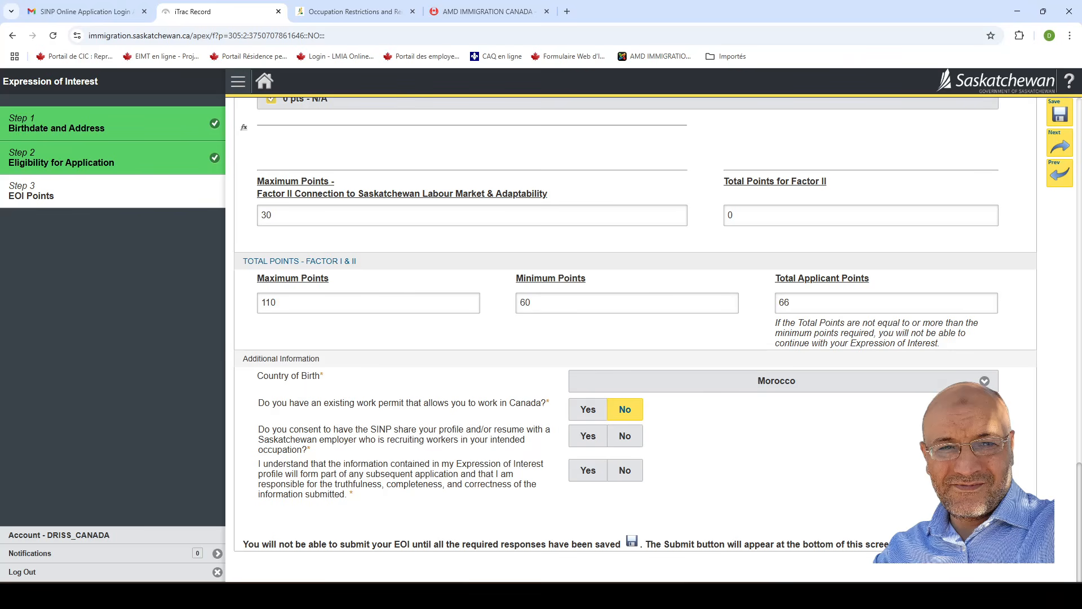
# Answer Yes to employer profile sharing and the accuracy declaration, then save the EOI.
pyautogui.click(589, 442)
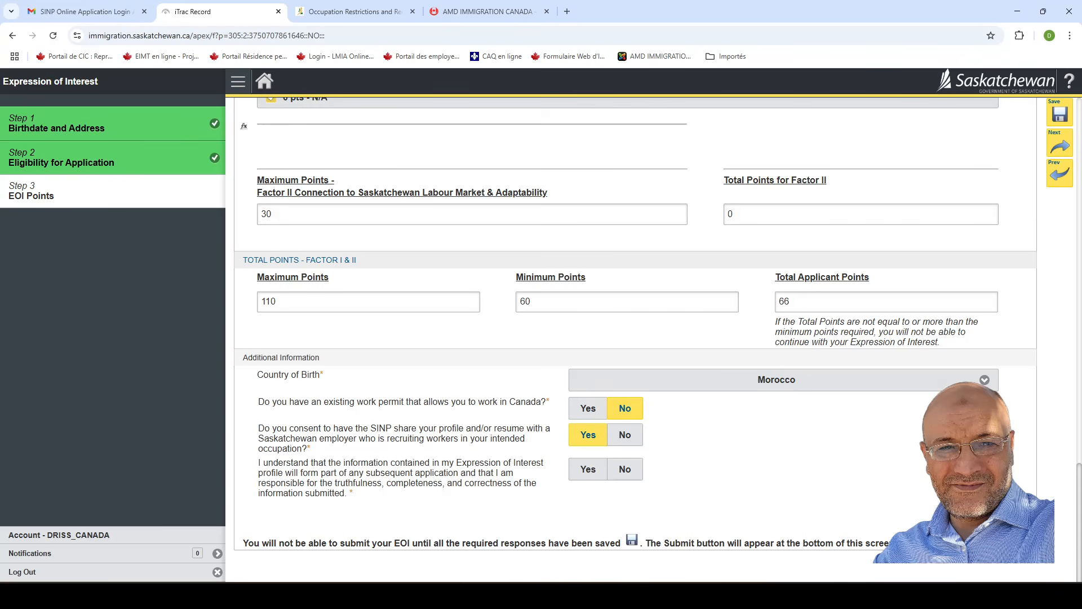
pyautogui.click(586, 469)
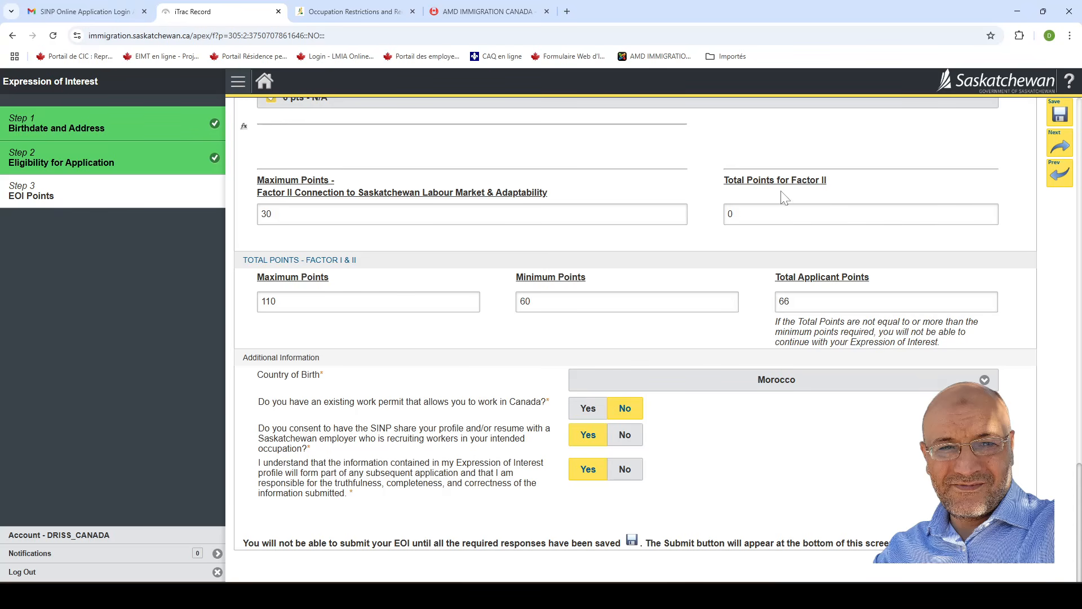
pyautogui.click(1065, 146)
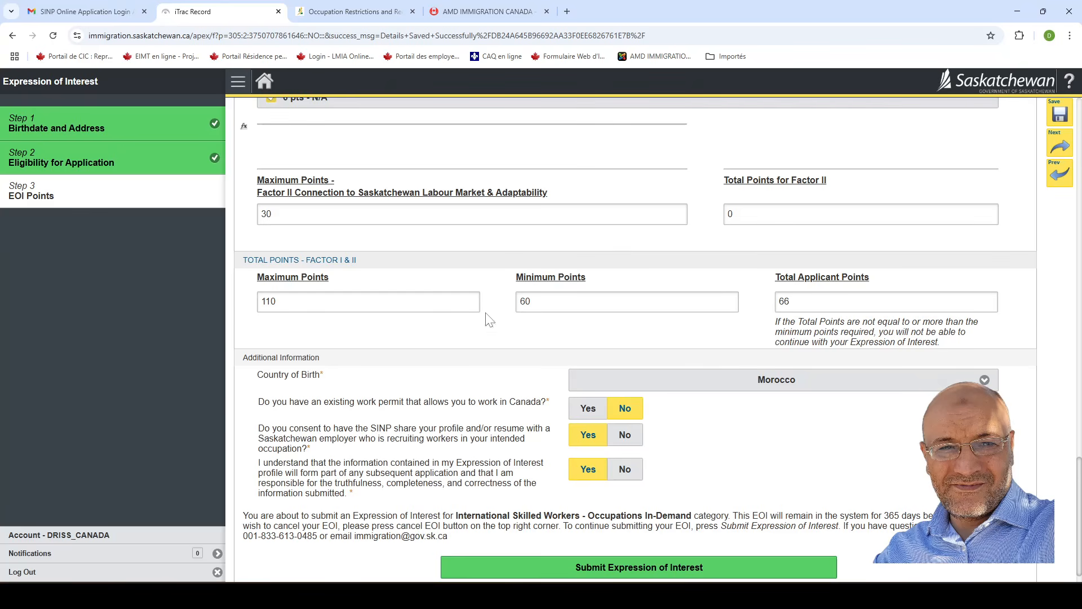
pyautogui.scroll(2, 698, 307)
pyautogui.scroll(4, 636, 331)
pyautogui.scroll(-5, 607, 345)
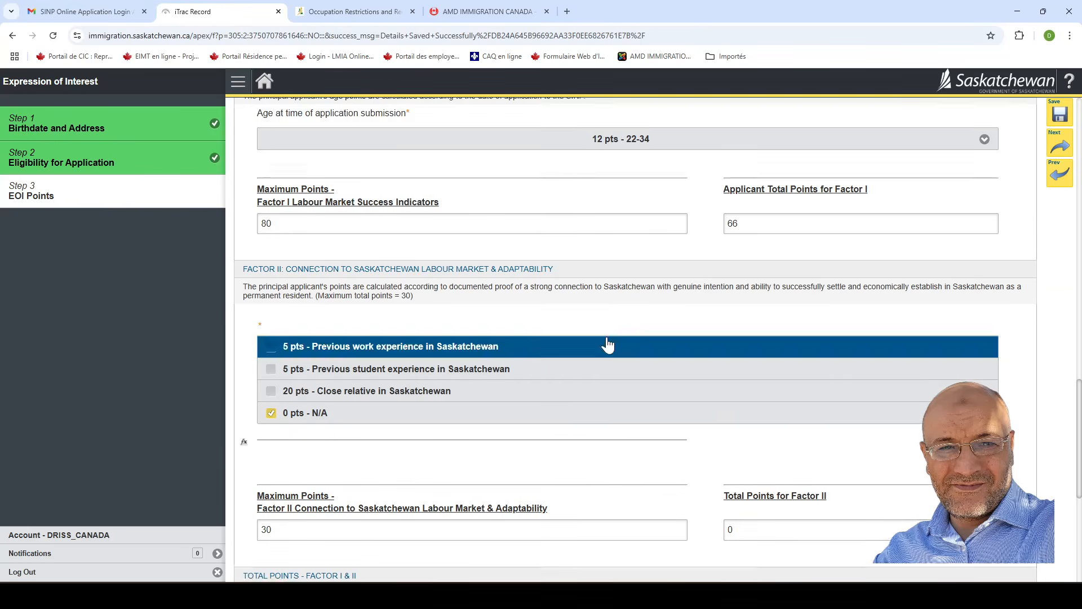
pyautogui.scroll(-2, 482, 483)
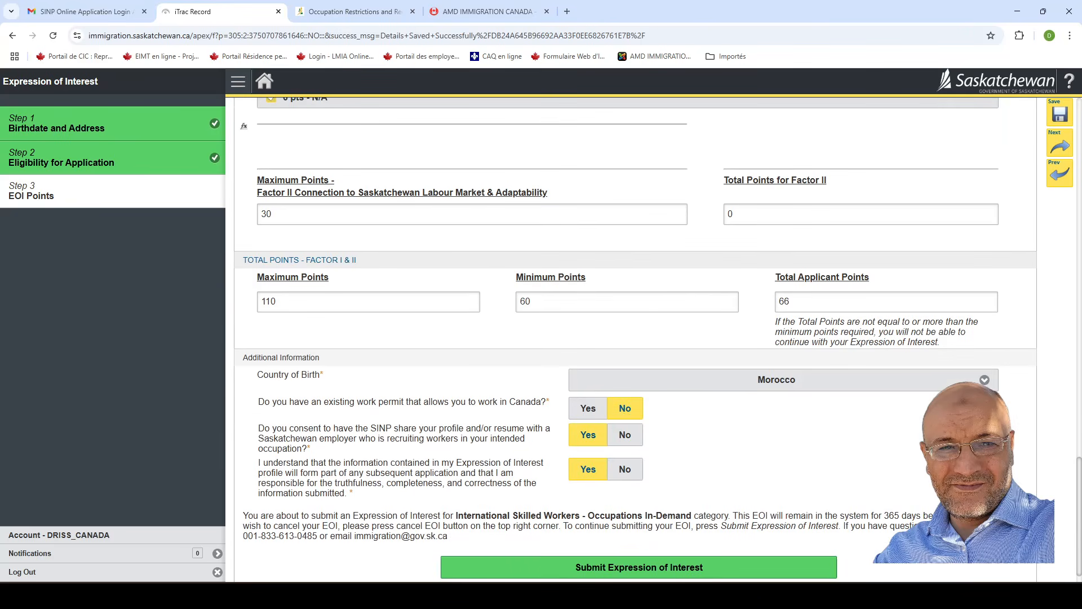
pyautogui.scroll(-1, 490, 479)
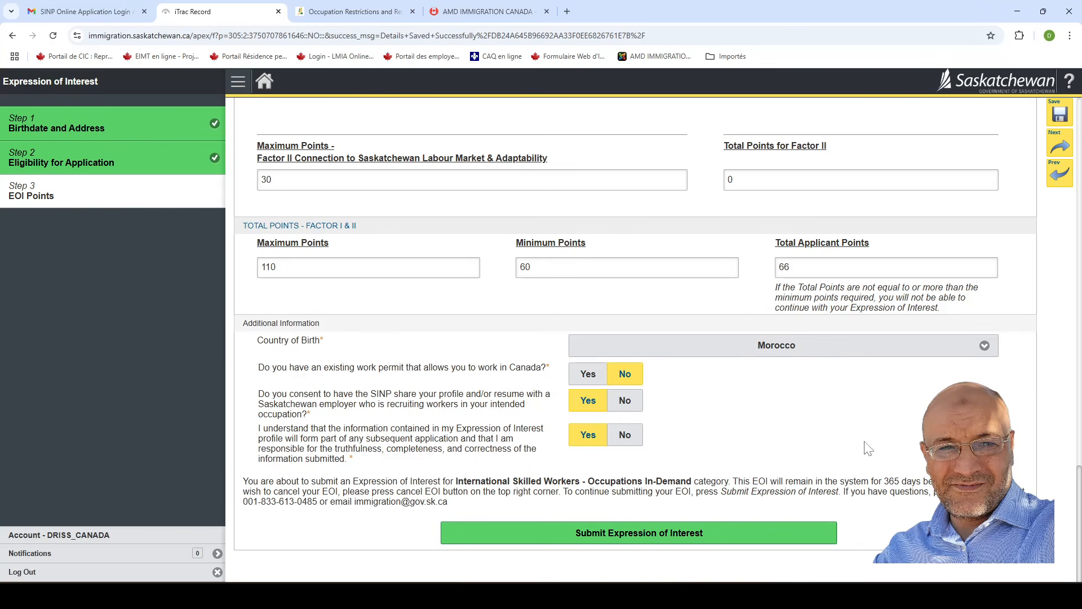
pyautogui.scroll(6, 897, 467)
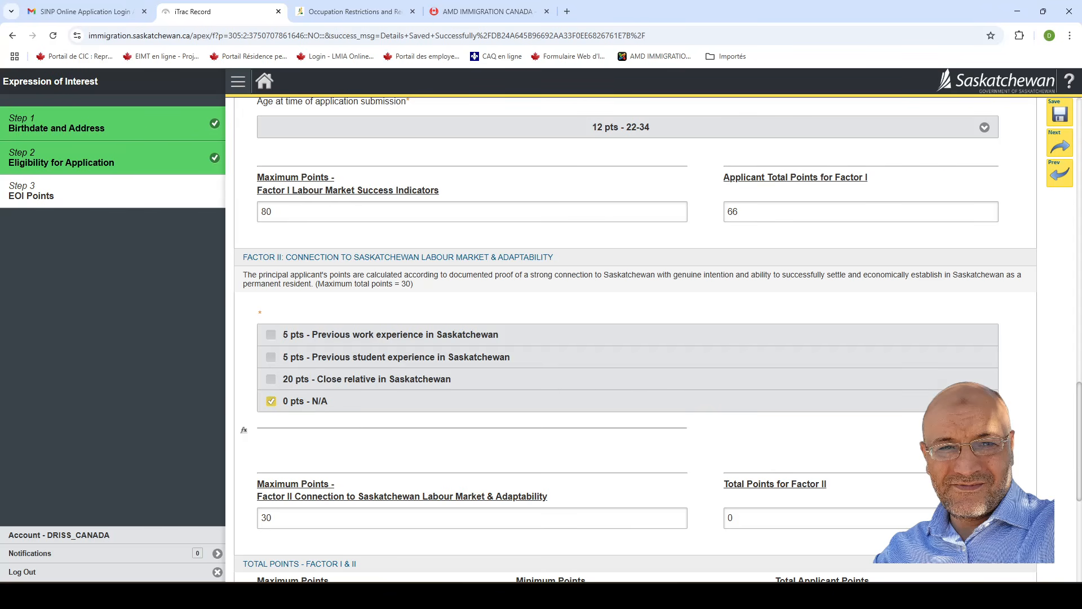
pyautogui.hotkey('alt', 'Tab')
pyautogui.hotkey('alt', 'Tab')
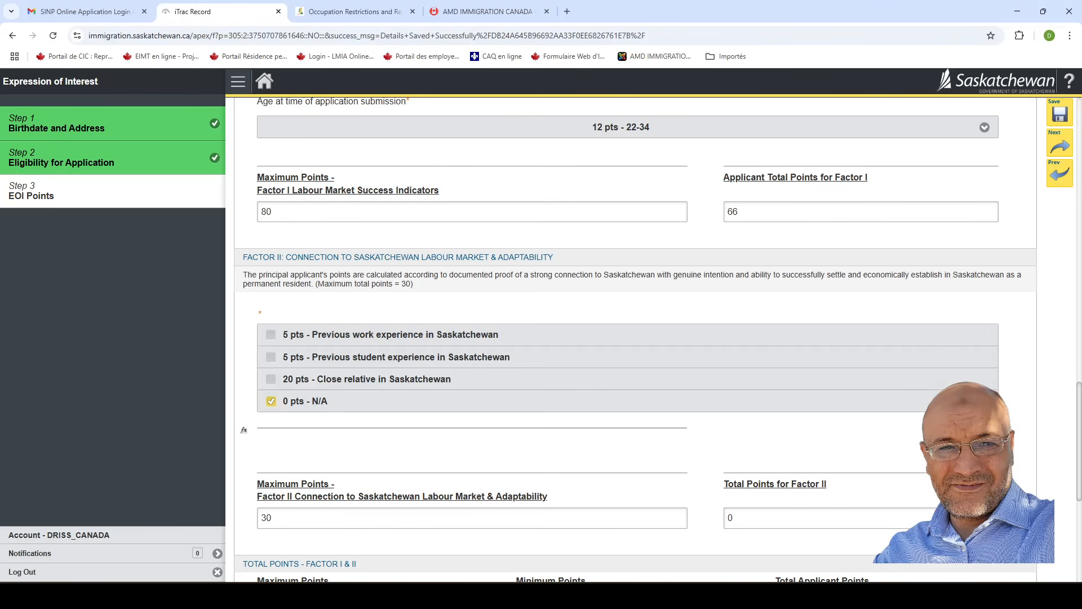